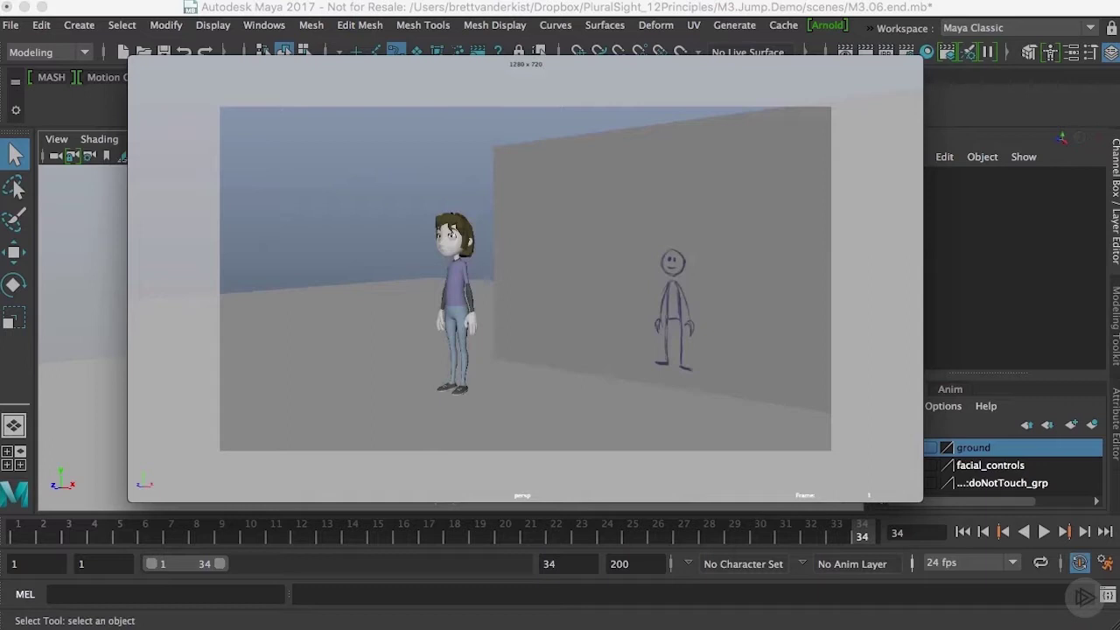
Play and scrub through the stepped jump playblast to examine its poses and timing, and close the movie.
mouse_move(553, 452)
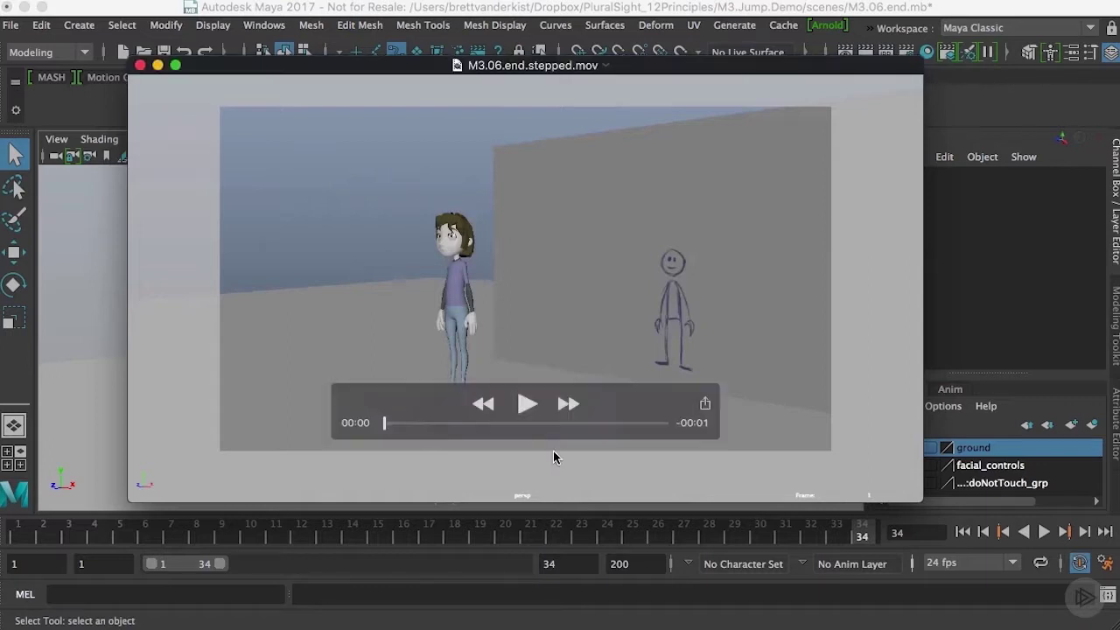
left_click(526, 407)
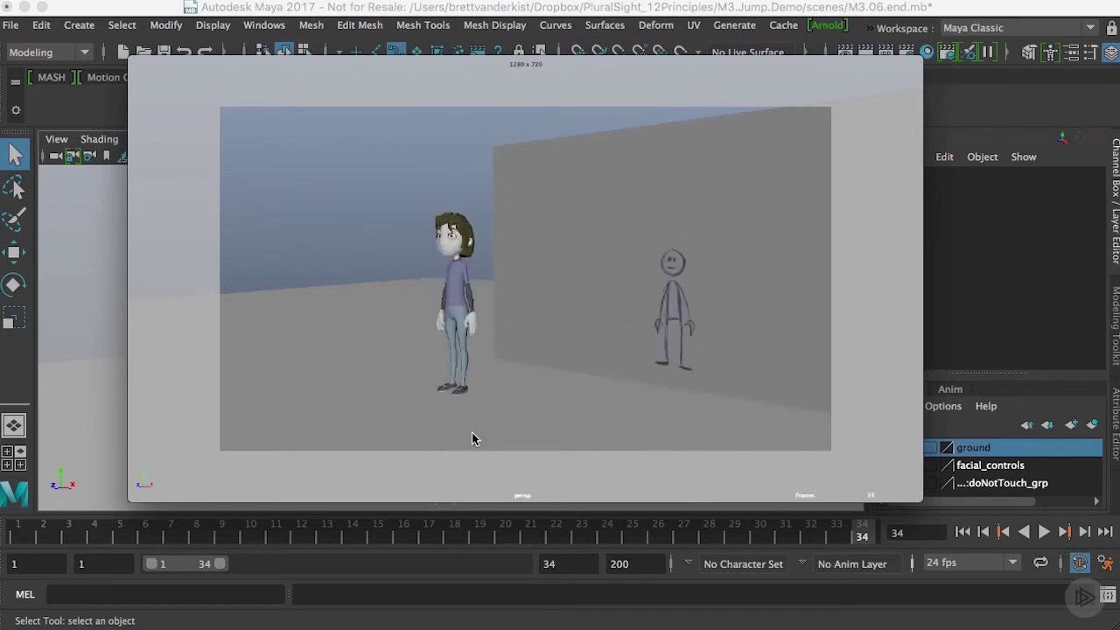
mouse_move(494, 427)
left_click_drag(563, 427, 490, 427)
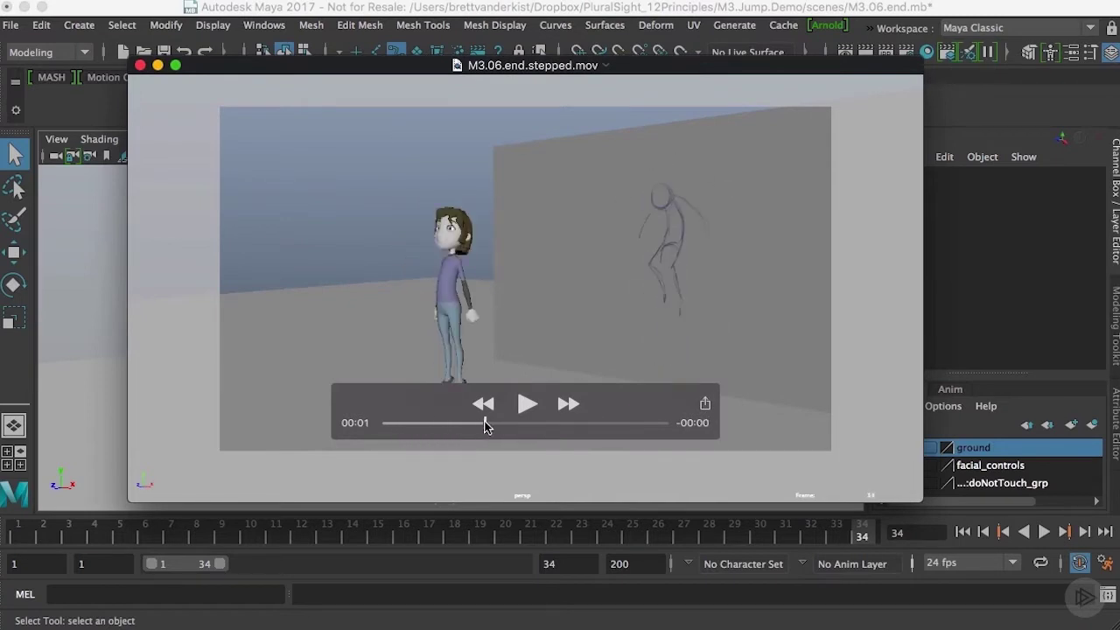
mouse_move(500, 424)
left_mouse_down()
mouse_move(526, 423)
mouse_move(500, 427)
left_mouse_up()
left_click_drag(511, 427, 529, 425)
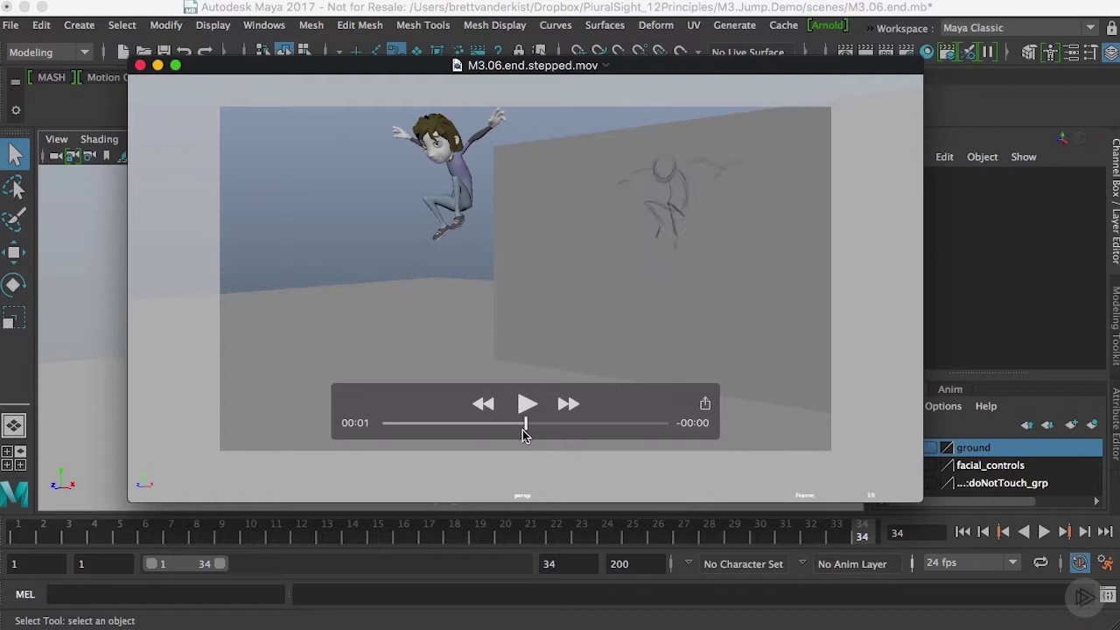
mouse_move(523, 427)
left_mouse_down()
mouse_move(441, 444)
mouse_move(602, 440)
mouse_move(420, 442)
left_mouse_up()
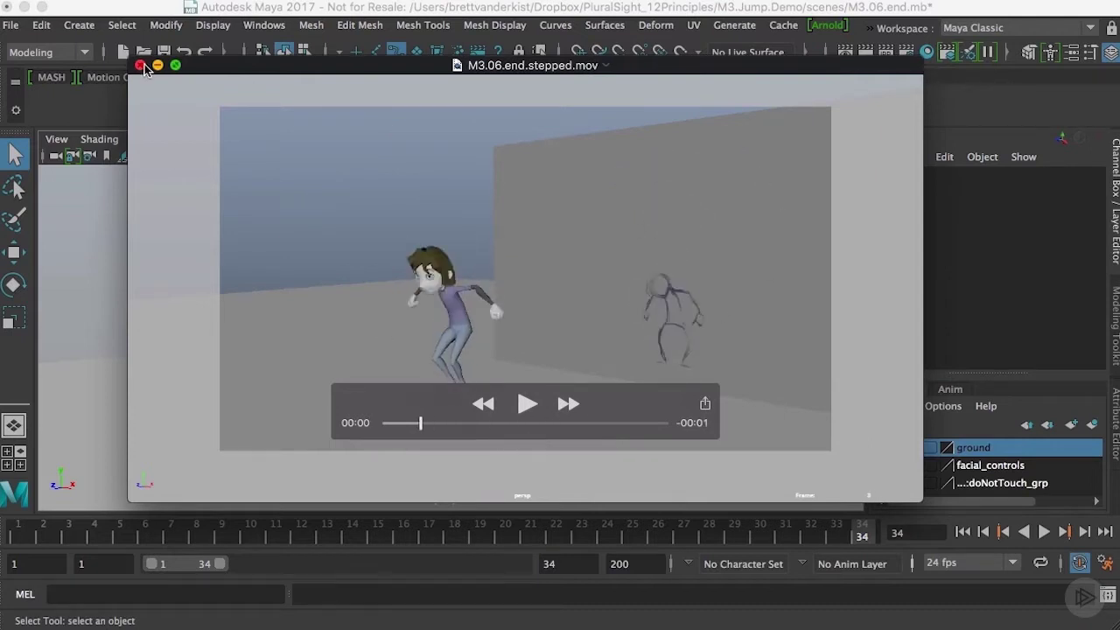
left_click(141, 65)
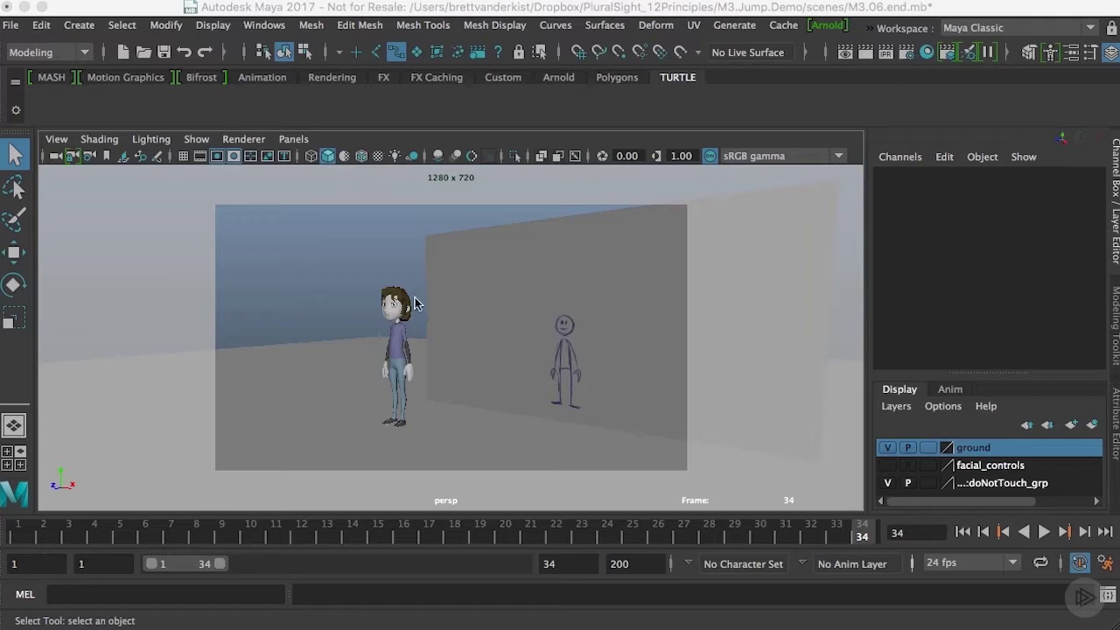
Show NURBS curves in the viewport and select all of the character's body controls.
right_click_drag(432, 301, 678, 325, "alt")
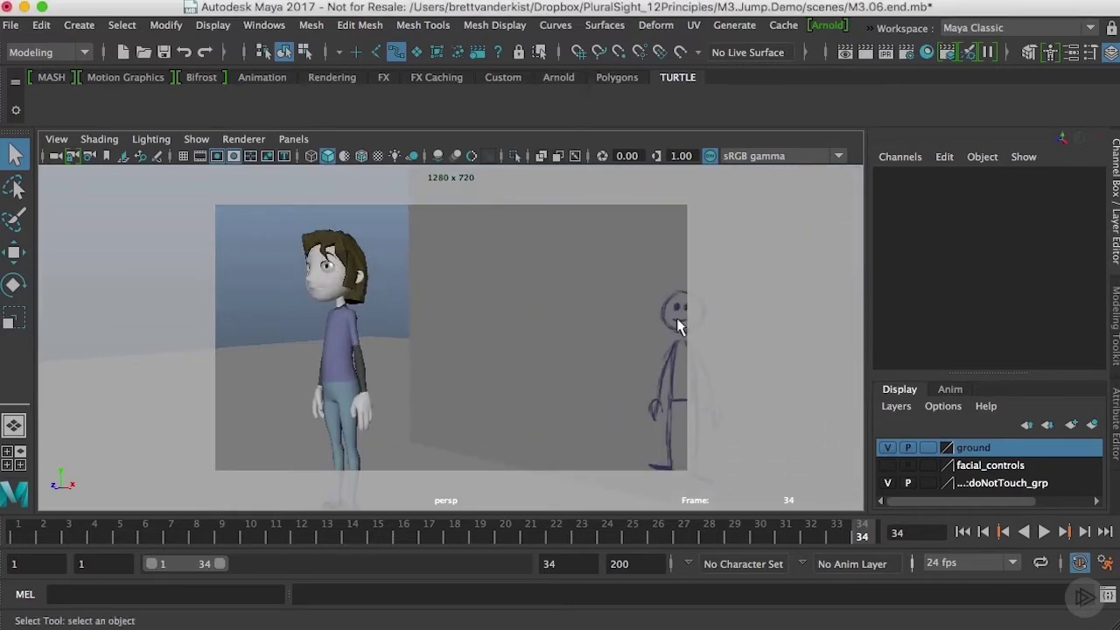
left_click(196, 139)
left_click(289, 78)
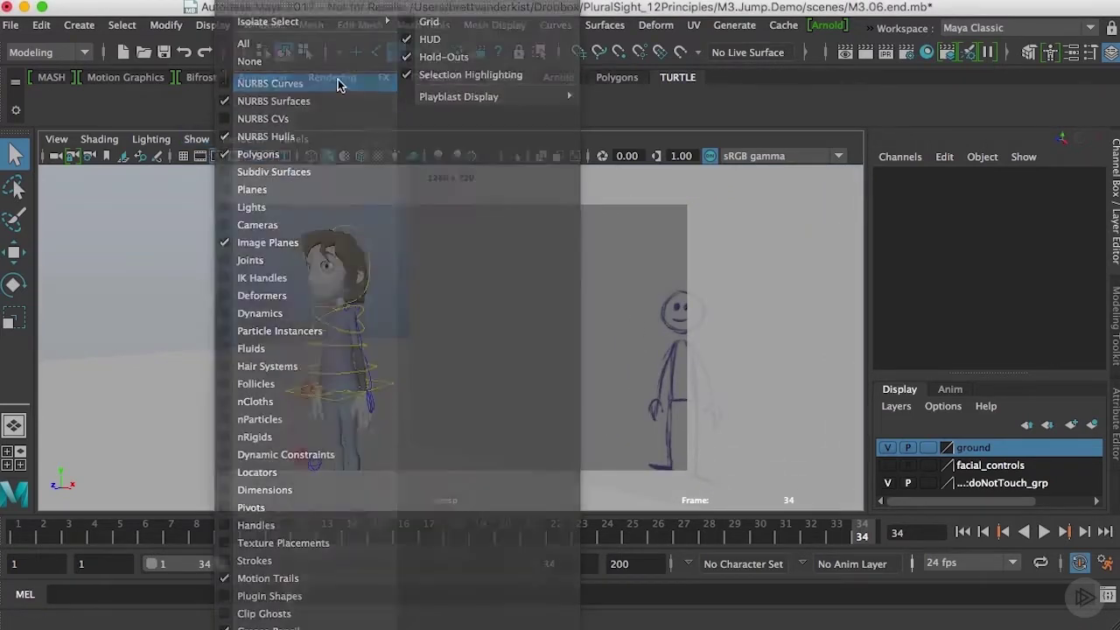
middle_click_drag(560, 316, 634, 322, "alt")
right_click_drag(634, 322, 516, 307, "alt")
left_click_drag(366, 237, 498, 454)
Turn off the resolution gate and key all selected character controls at frame 13.
key("alt+v")
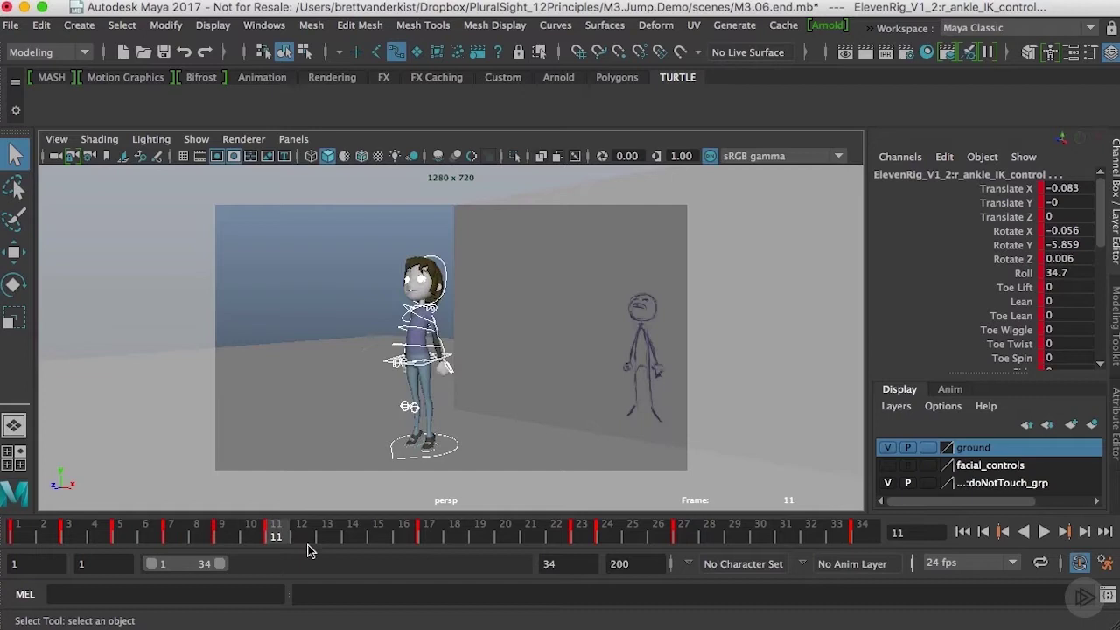
left_click(217, 157)
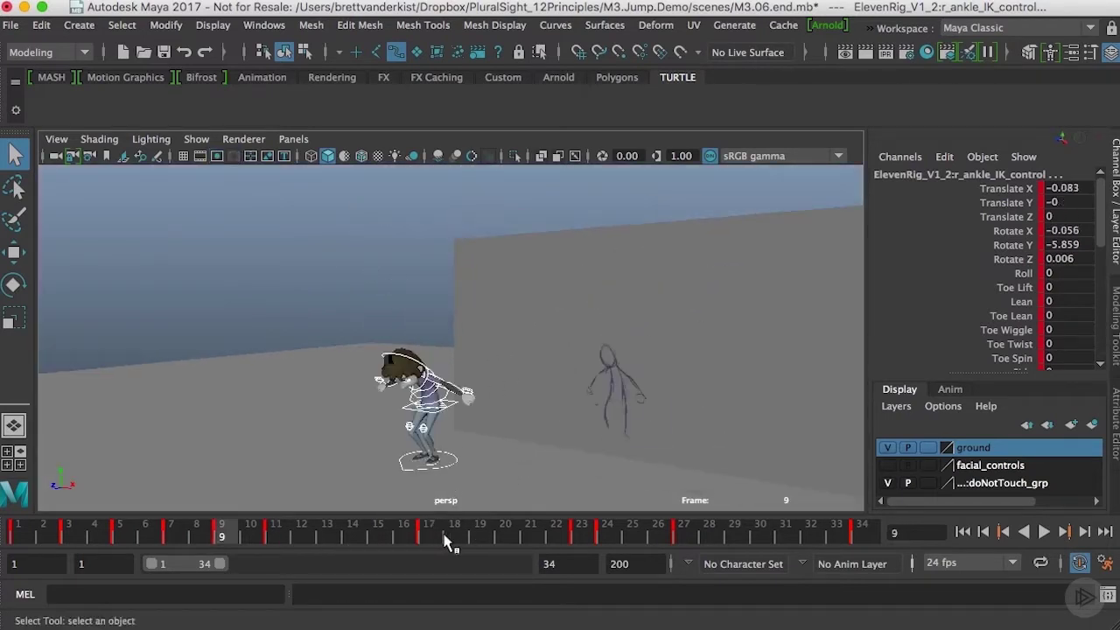
mouse_move(444, 537)
left_mouse_down()
mouse_move(278, 535)
mouse_move(350, 535)
mouse_move(274, 547)
mouse_move(325, 540)
left_mouse_up()
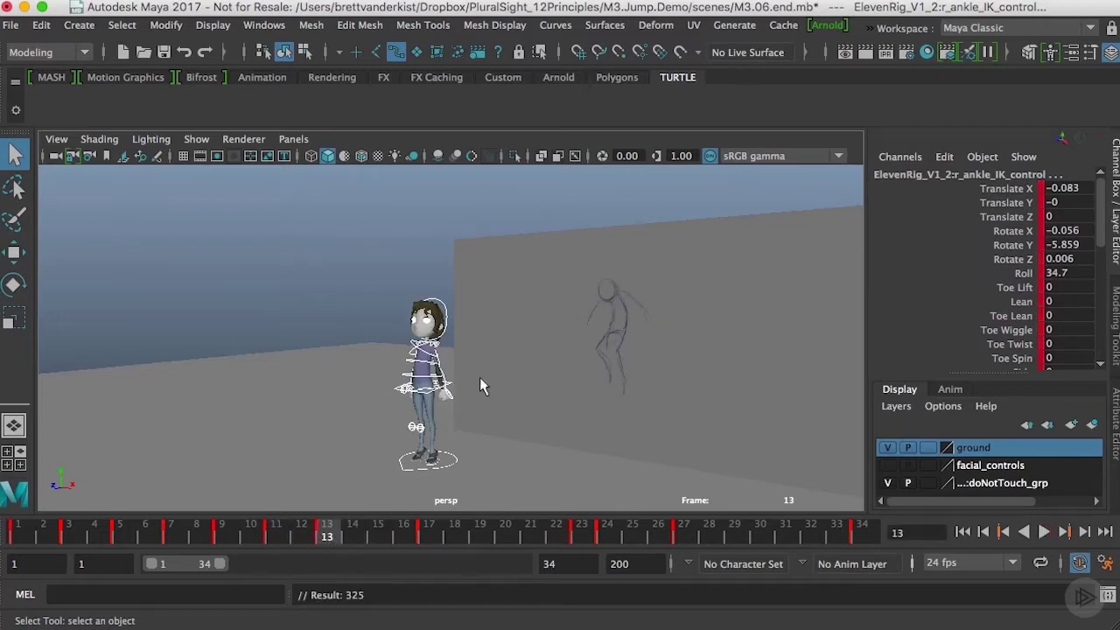
Try raising the character at frame 13 by moving the hips and both IK foot controls up, right ankle to Translate Y 5.258.
left_click(479, 378)
left_click(422, 392)
scroll(535, 393, "up", 3)
left_click(439, 464, "shift")
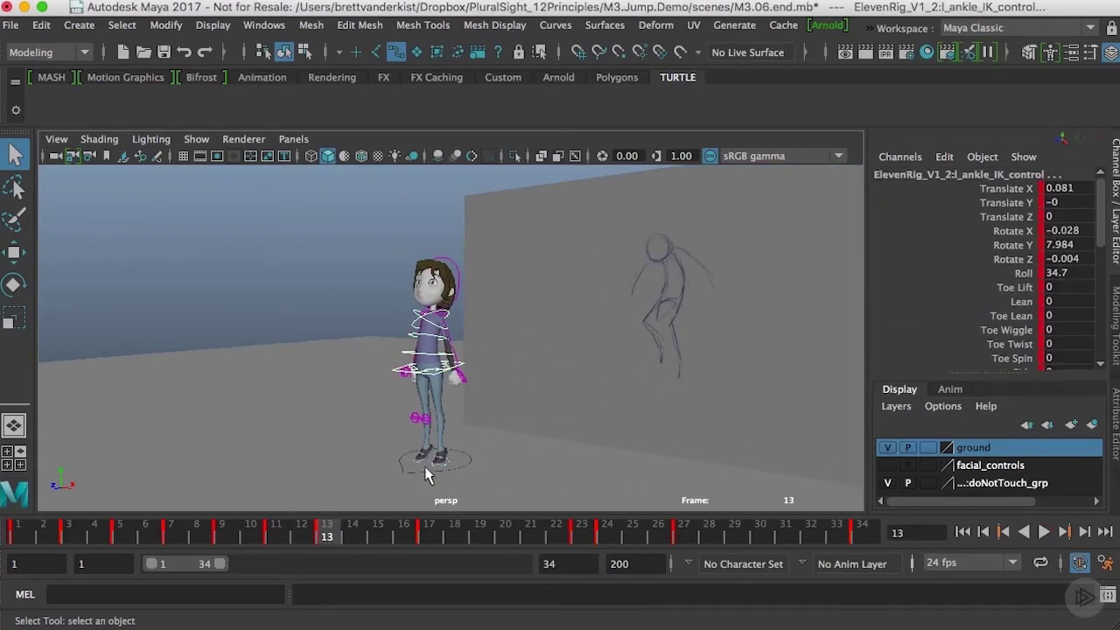
left_click(426, 465, "shift")
key("w")
left_click_drag(432, 394, 426, 276)
Flip between the keys at frames 11, 13 and 17 to compare the raised pose's spacing.
key("comma")
key("period")
key("period")
key("comma")
key("comma")
key("period")
key("period")
key("comma")
key("period")
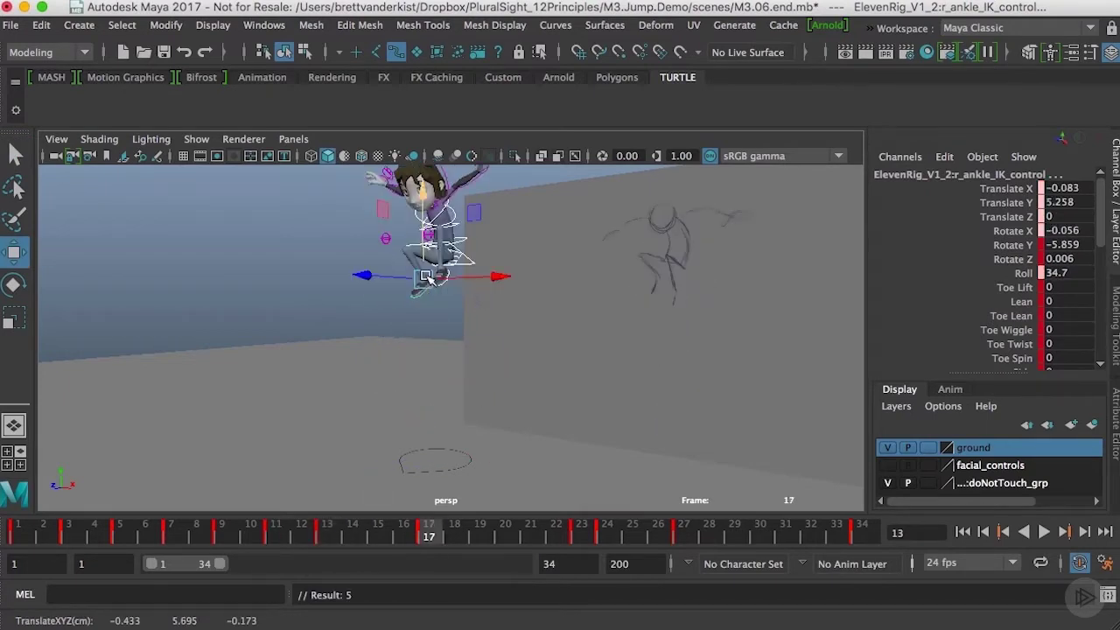
key("alt+comma")
key("alt+comma")
key("alt+comma")
key("alt+comma")
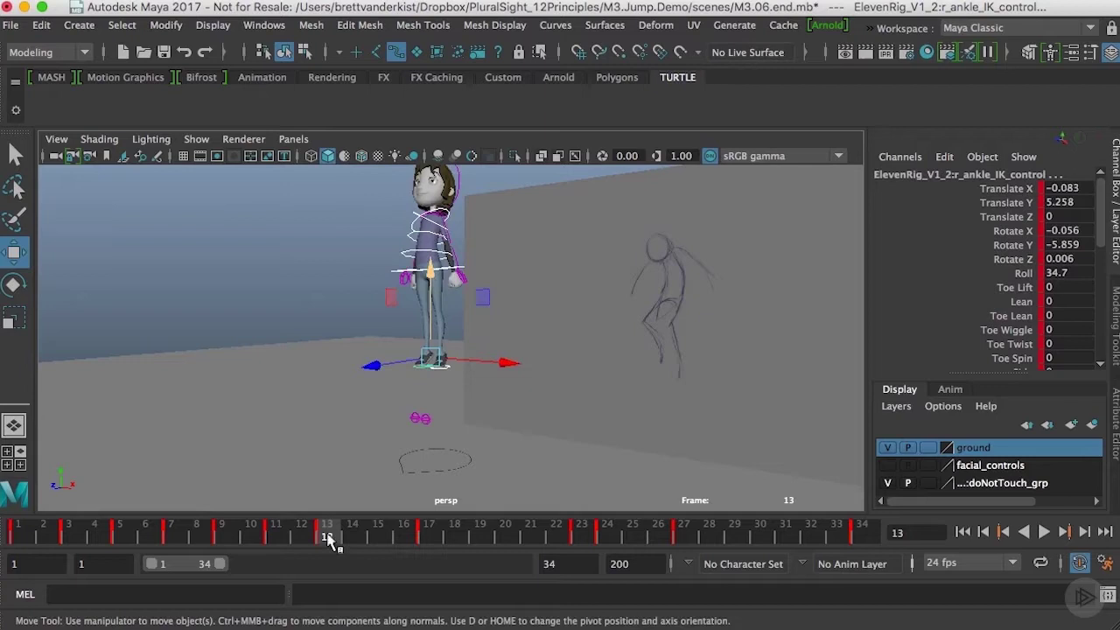
Delete the hips and foot keys at frame 13 and set the tangents of all character keys to Linear.
right_click(326, 532)
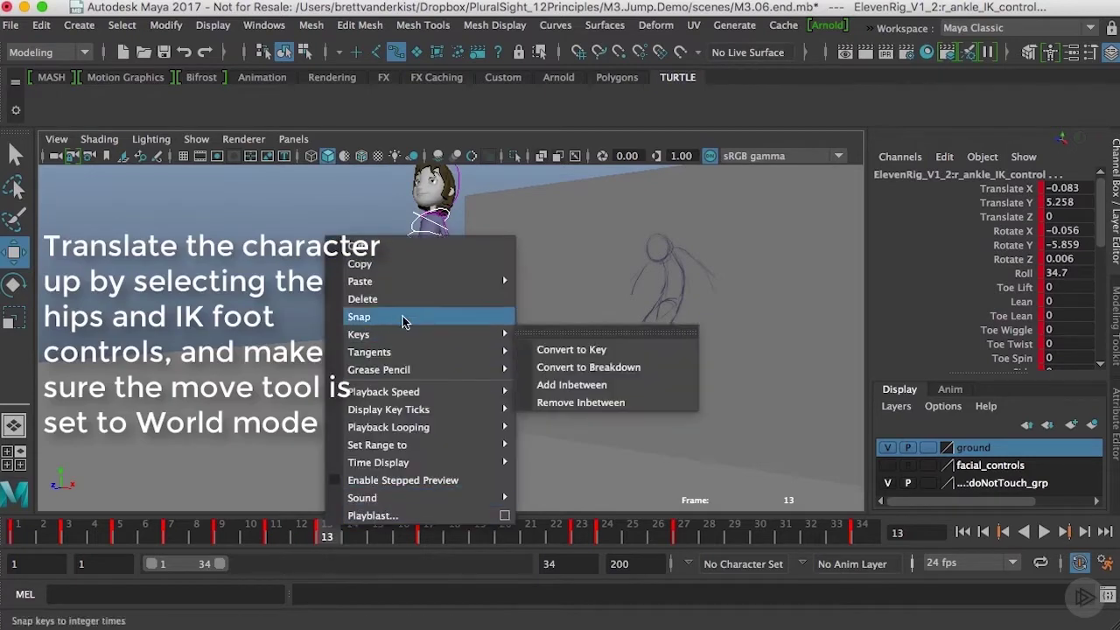
left_click(504, 296)
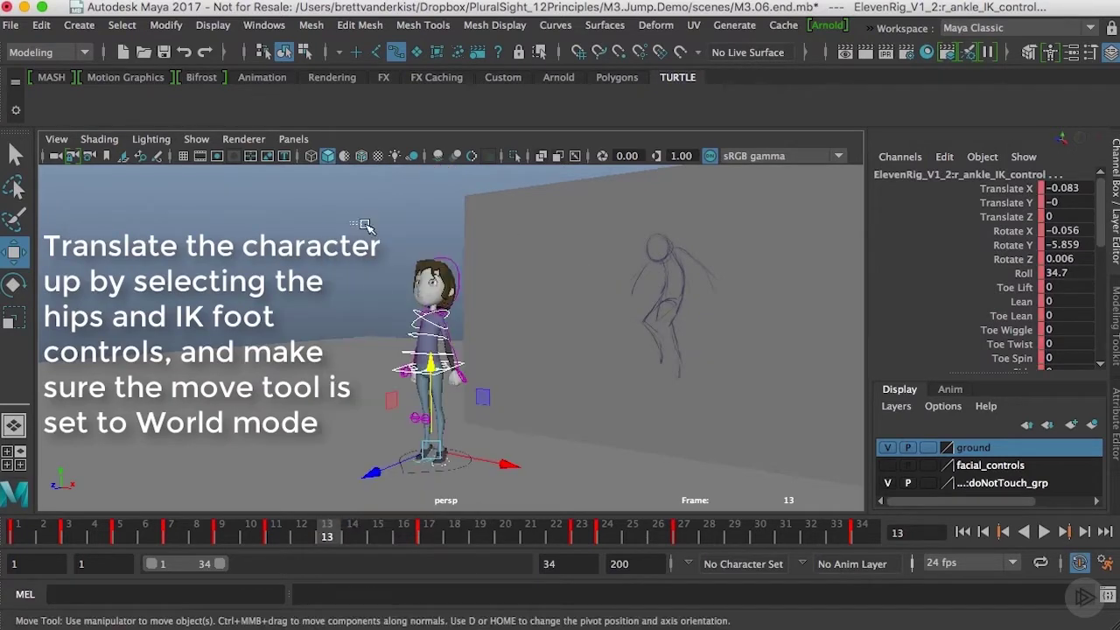
double_click(388, 532)
right_click(385, 532)
mouse_move(437, 366)
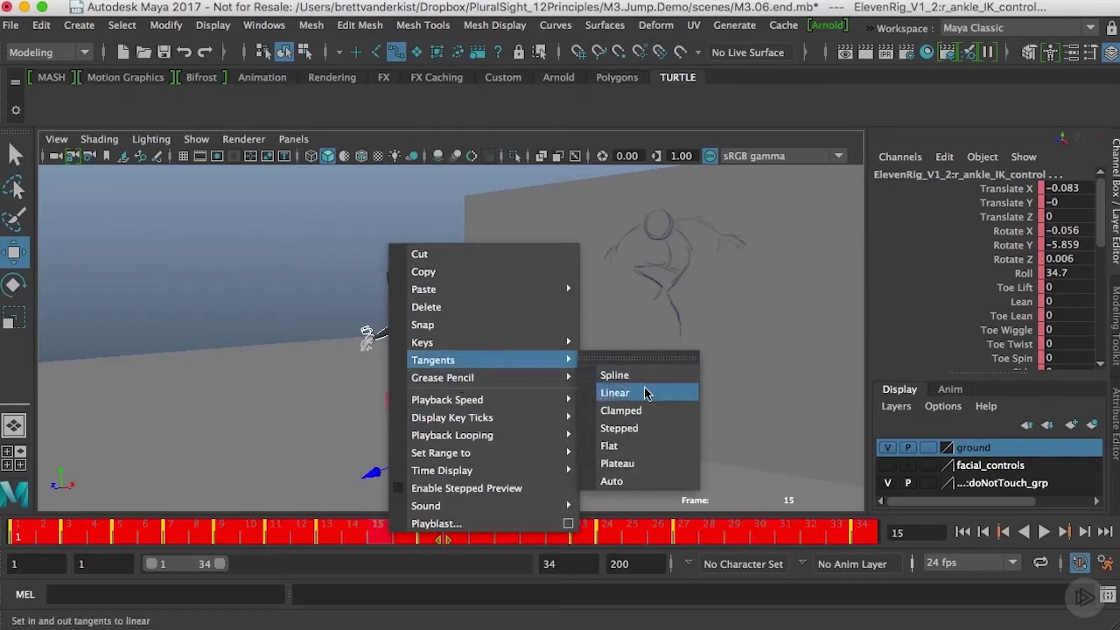
left_click(645, 390)
key("alt+v")
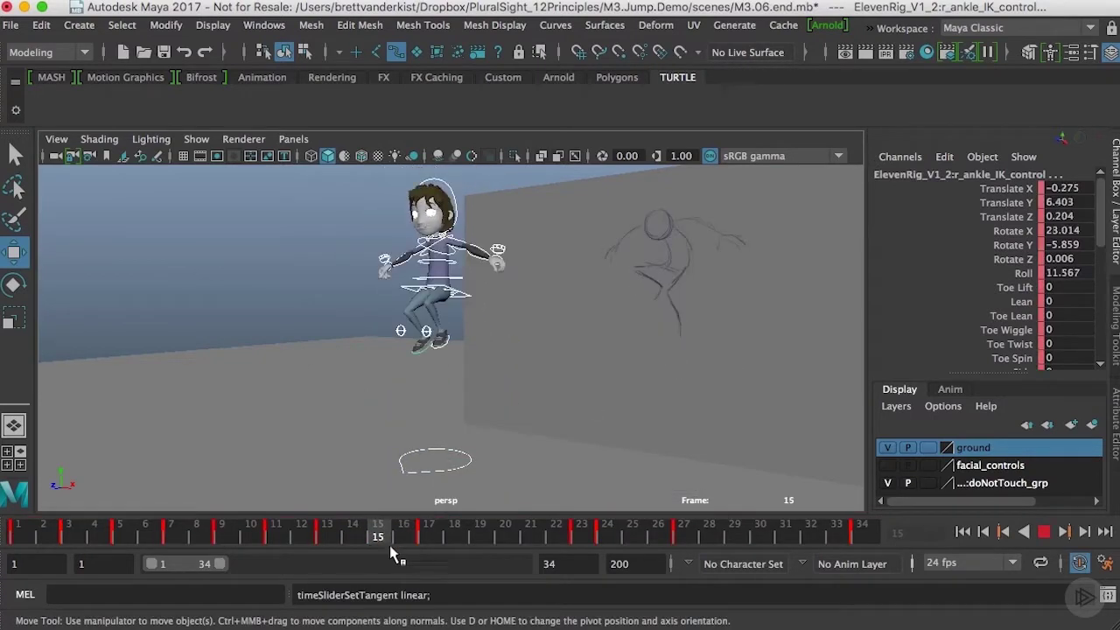
Key a linearly interpolated in-between pose of the whole character at frame 13 and delete the key at frame 14.
mouse_move(382, 549)
left_mouse_down()
mouse_move(328, 544)
mouse_move(428, 544)
mouse_move(303, 540)
mouse_move(329, 537)
left_mouse_up()
left_click(333, 536)
left_click(352, 537)
right_click(352, 537)
left_click(406, 305)
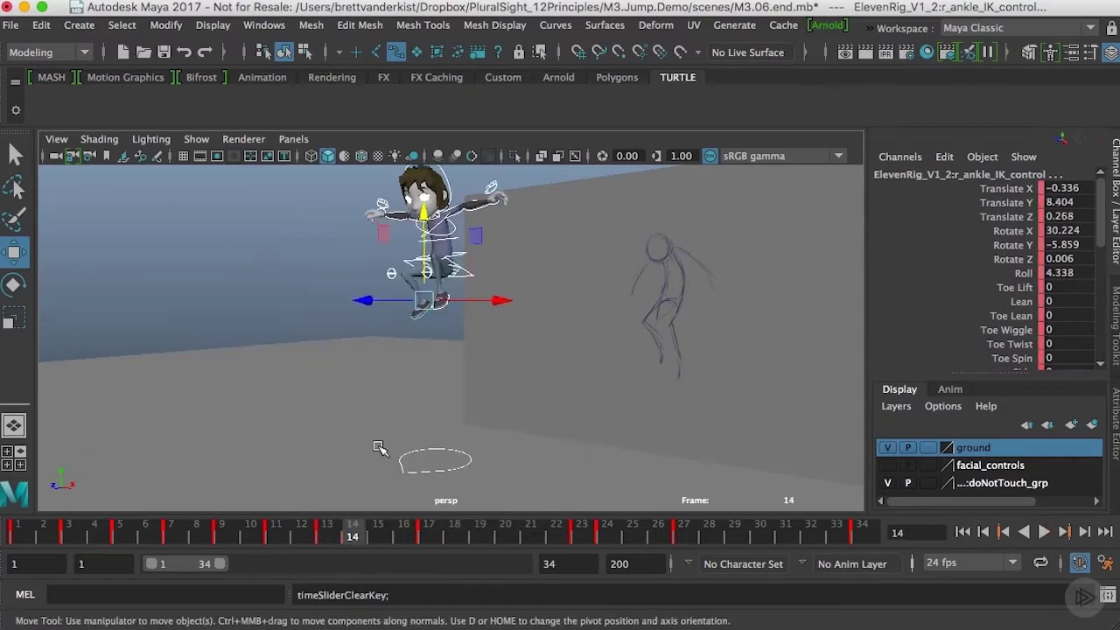
Step through the keys around the take-off to examine how the frame 13 in-between leads into frame 17.
key("comma")
key("comma")
key("period")
key("period")
key("comma")
key("comma")
key("comma")
key("period")
key("period")
key("comma")
key("period")
key("period")
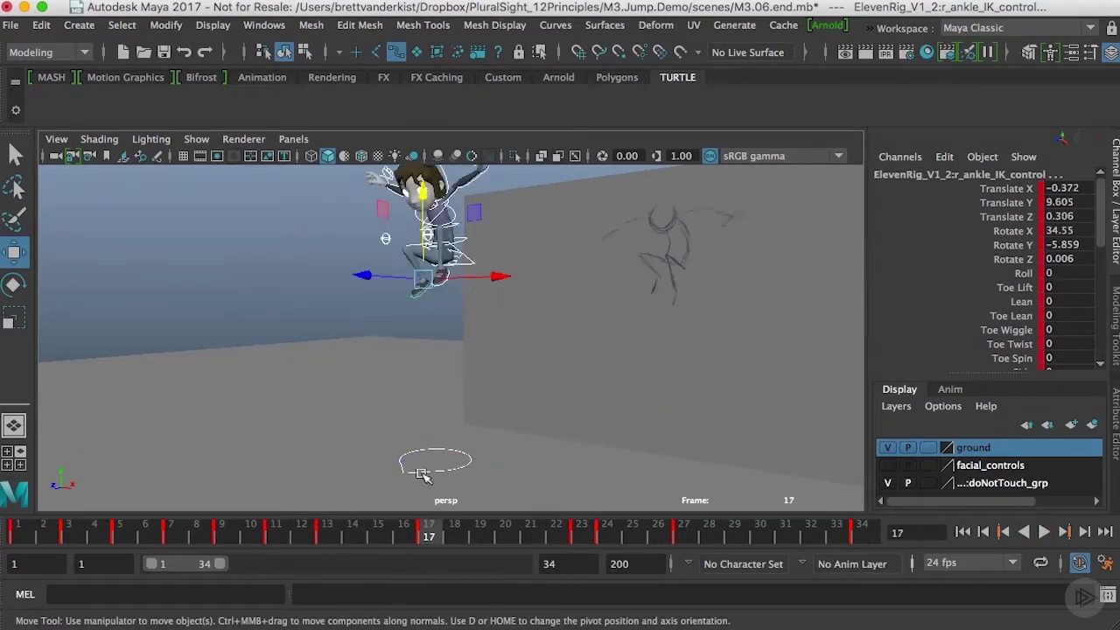
Lower the hips and both IK foot controls together at frame 13, with the right ankle at Translate Y 7.528.
left_click(434, 326)
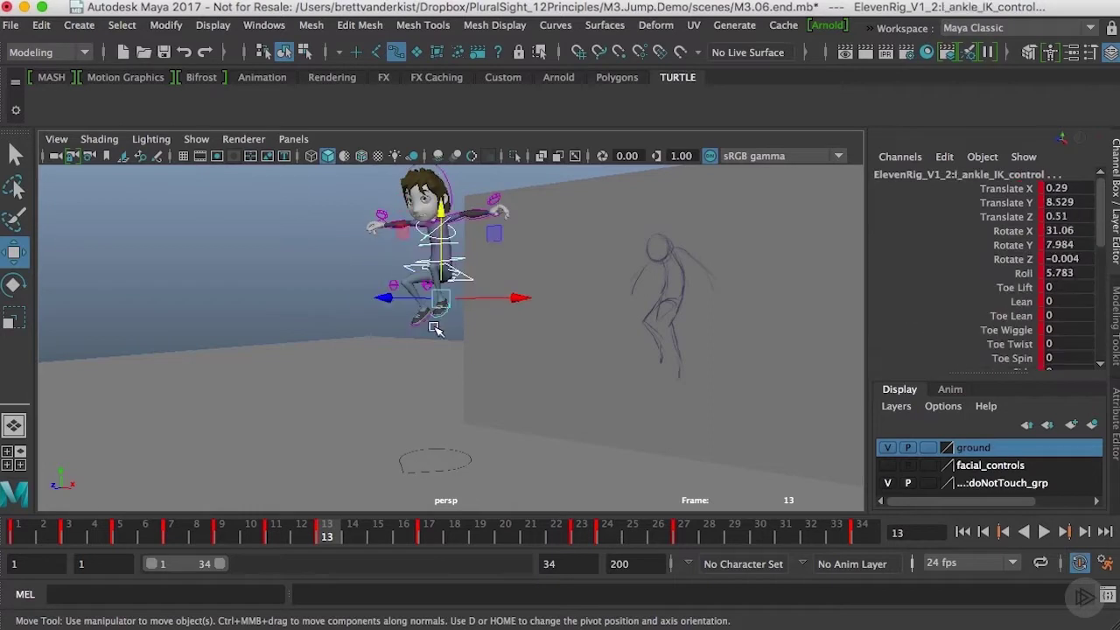
left_click_drag(437, 211, 438, 226)
key("period")
key("comma")
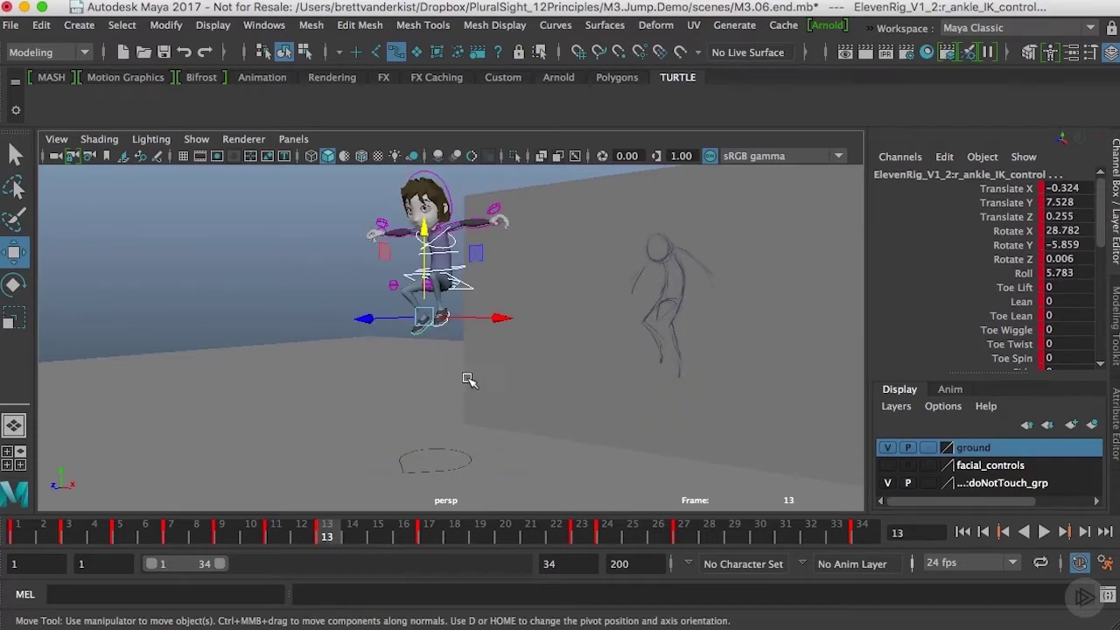
Lower both IK foot controls at frame 13 and rotate the toes downward, setting the left ankle's Rotate X to 44.229.
left_click(420, 346)
left_click(429, 332)
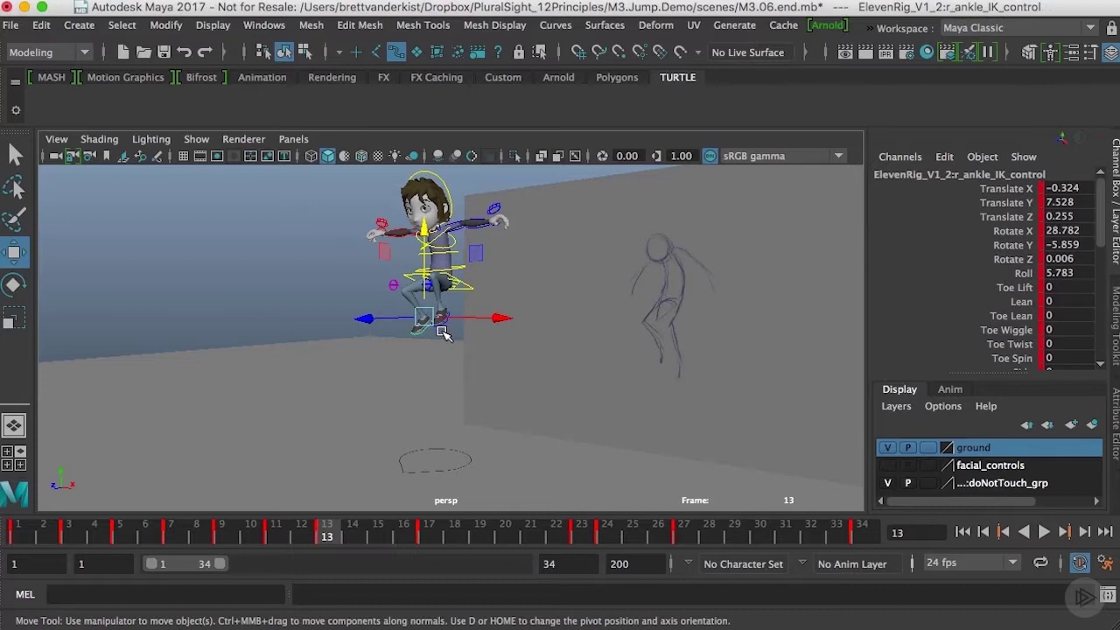
key("q")
left_click(445, 324, "shift")
key("w")
left_click_drag(442, 219, 443, 250)
key("e")
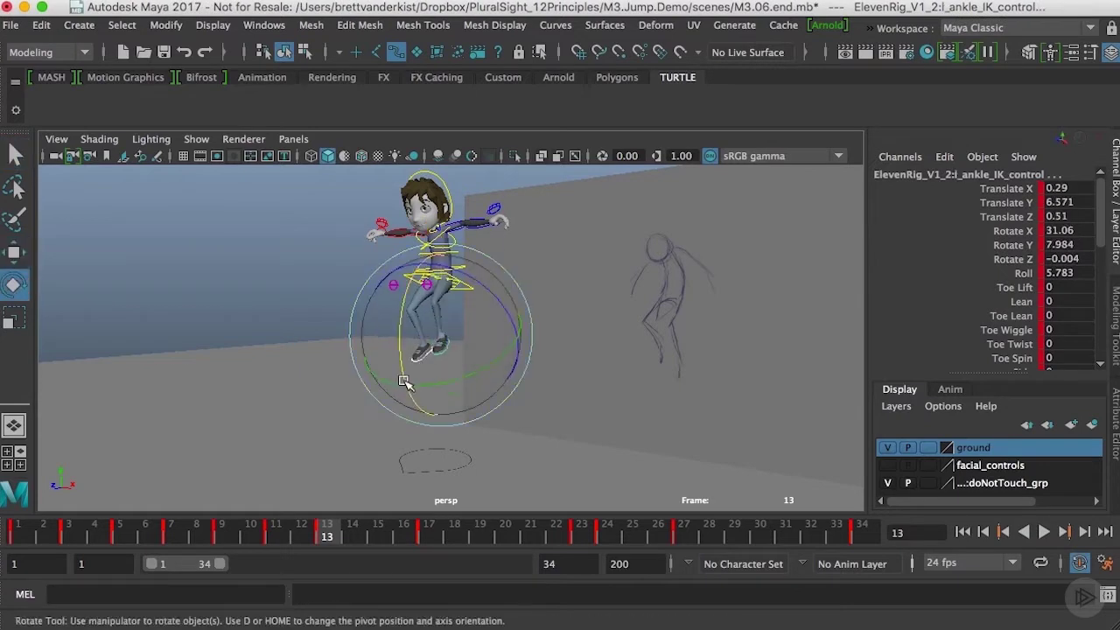
left_click_drag(406, 379, 412, 397)
Offset the feet at frame 13 by lowering the right IK foot control and setting the left one to Translate Y 6.901.
key("q")
left_click(425, 360)
key("w")
key("comma")
key("period")
key("period")
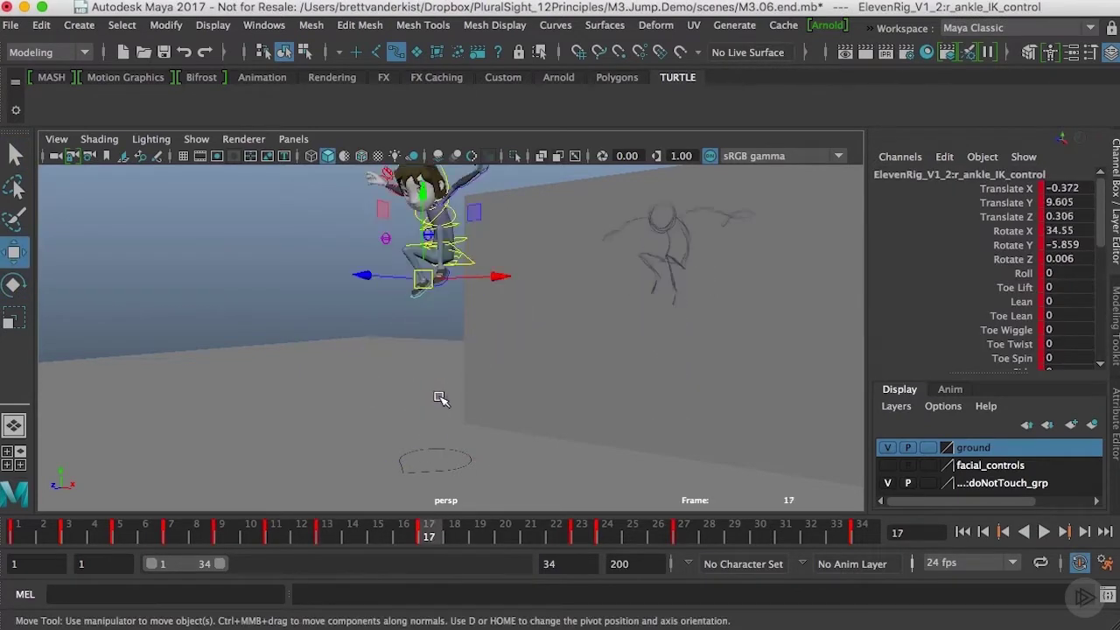
key("comma")
left_click_drag(424, 332, 425, 339)
left_click(445, 374)
left_click(442, 349)
Flip between frames 11, 13 and 17 to check how the legs trail behind the rising body.
key("comma")
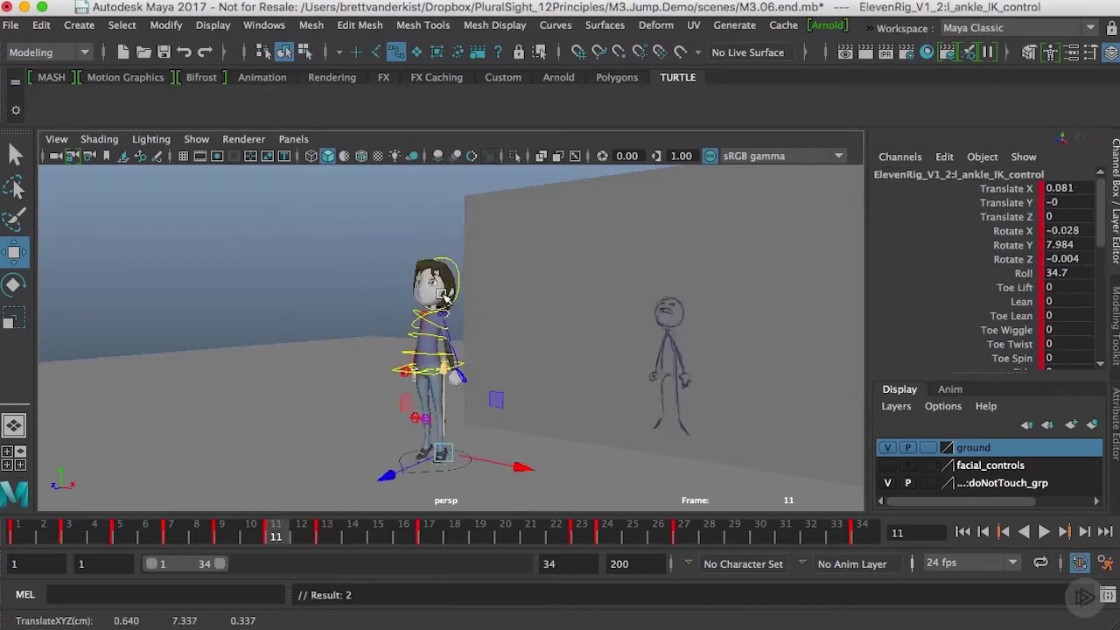
key("period")
key("period")
key("comma")
key("comma")
key("period")
key("period")
key("comma")
key("comma")
key("period")
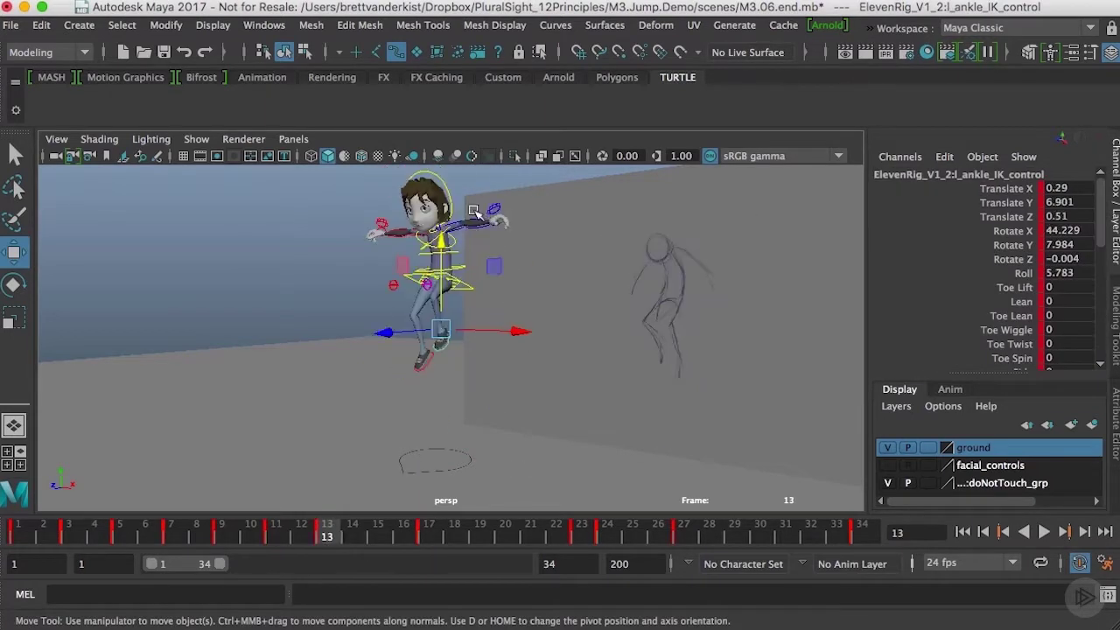
Rotate the left shoulder FK control at frame 13 to drop the arm, to about -13.6, 1.7 and 25.3 degrees.
left_click(475, 211)
key("e")
left_click_drag(515, 224, 502, 276)
key("q")
Rotate the right shoulder FK control at frame 13 to drop the arm, to about 5.8, 14.6 and 51.9 degrees.
middle_click_drag(557, 331, 575, 382, "alt")
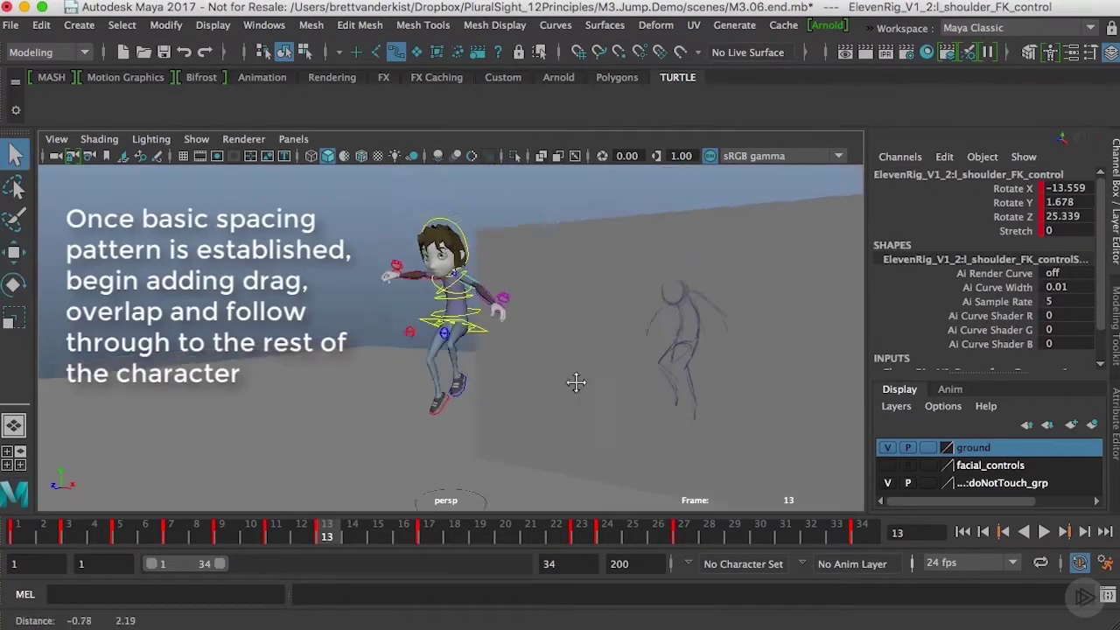
left_click_drag(575, 382, 564, 329, "alt")
left_click(380, 285)
key("e")
left_click_drag(457, 327, 478, 278)
left_click_drag(604, 302, 416, 339, "alt")
left_click_drag(368, 288, 344, 238)
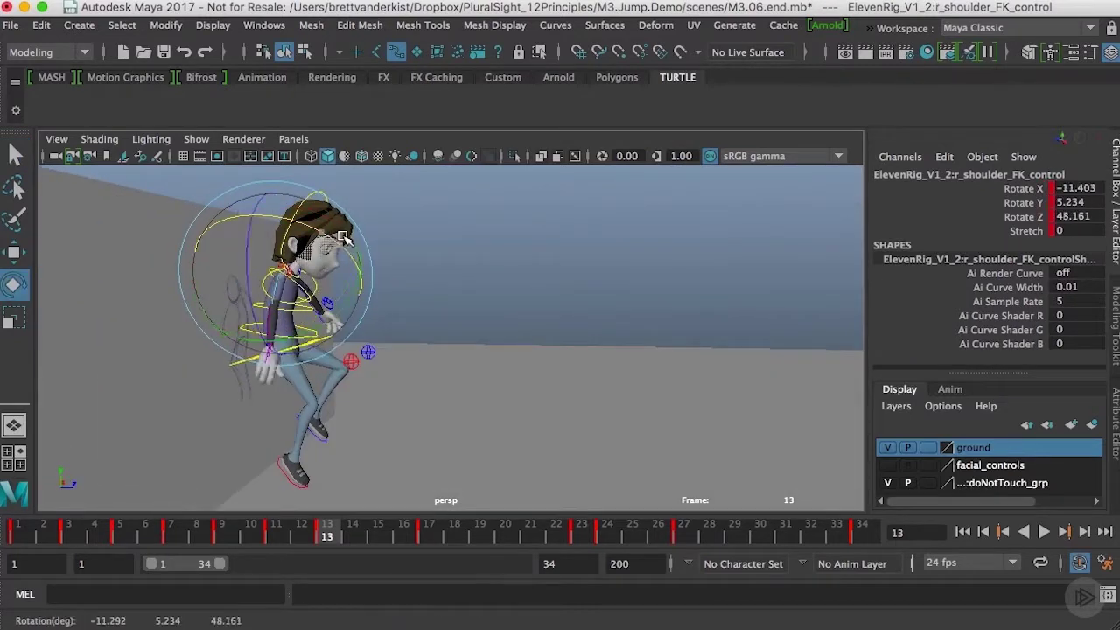
left_click_drag(344, 317, 352, 252)
left_click_drag(307, 285, 607, 312, "alt")
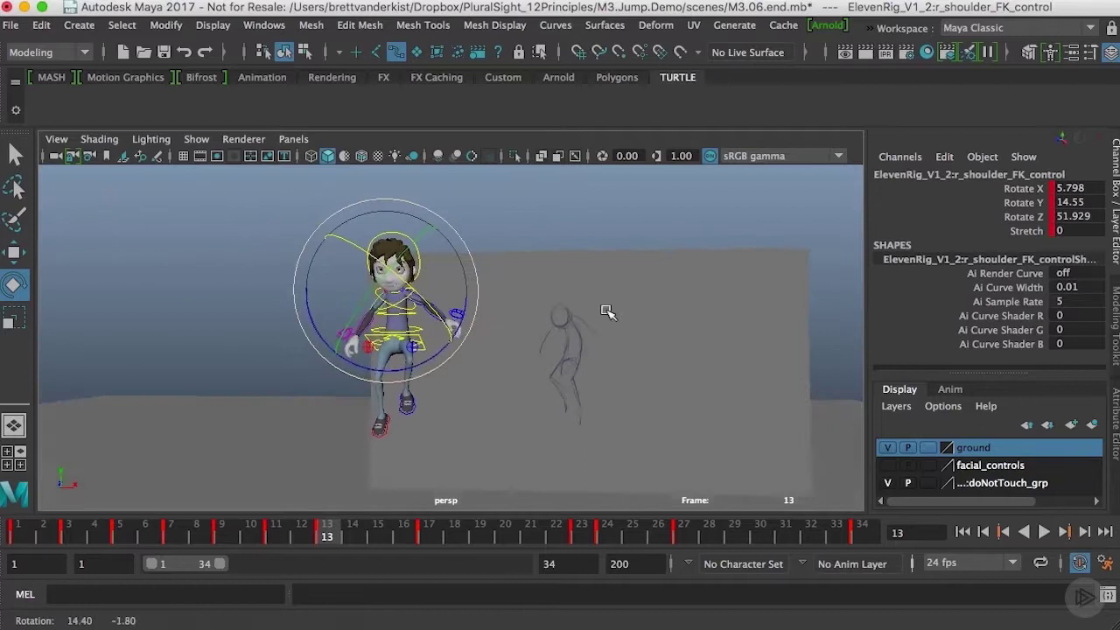
Rotate the main body control at frame 13 to a Rotate X of -6.398, comparing it with the neighbouring keys.
key("q")
right_click_drag(607, 313, 611, 387, "alt")
left_click_drag(611, 387, 446, 380, "alt")
right_click_drag(518, 411, 520, 337, "alt")
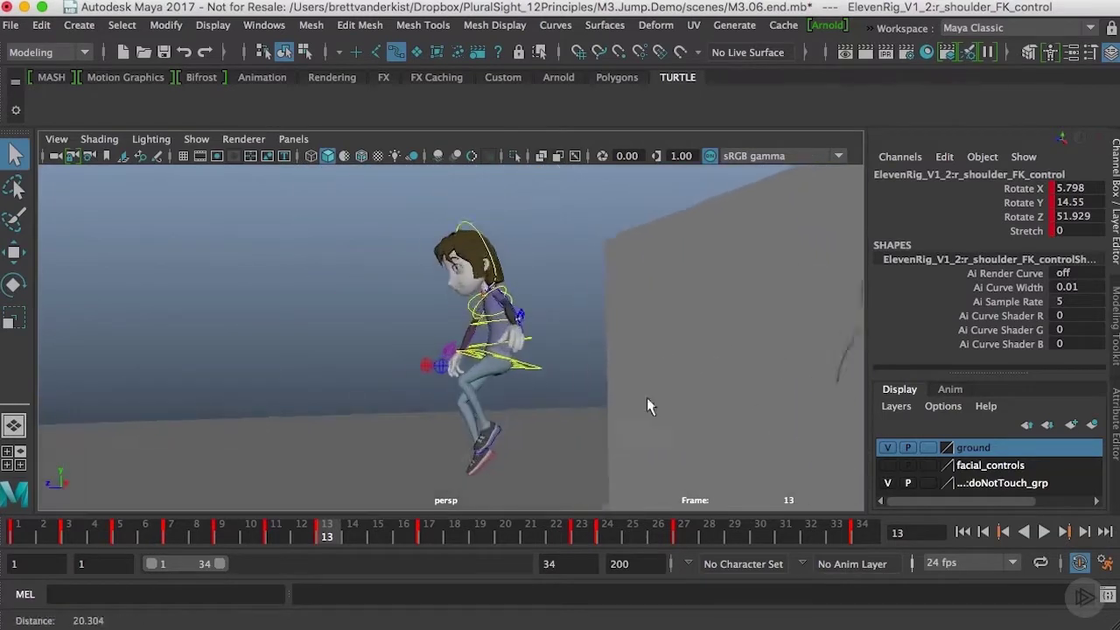
middle_click_drag(647, 401, 594, 413, "alt")
left_click(471, 366)
right_click_drag(520, 446, 512, 400, "alt")
key("comma")
key("period")
key("period")
key("comma")
key("comma")
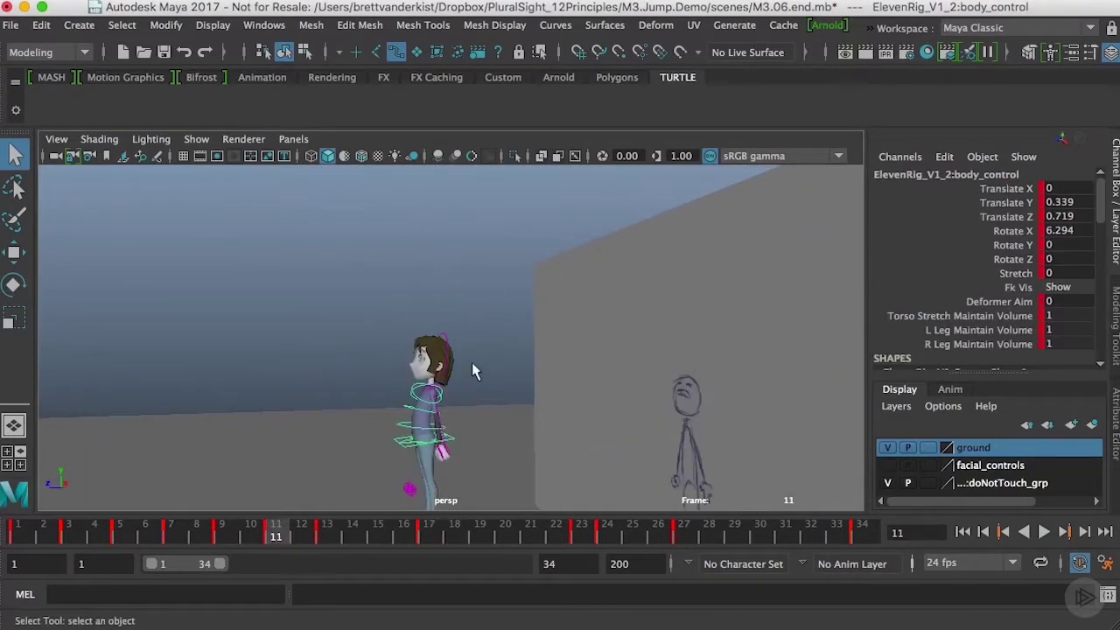
key("period")
key("e")
left_click_drag(380, 402, 385, 495)
key("q")
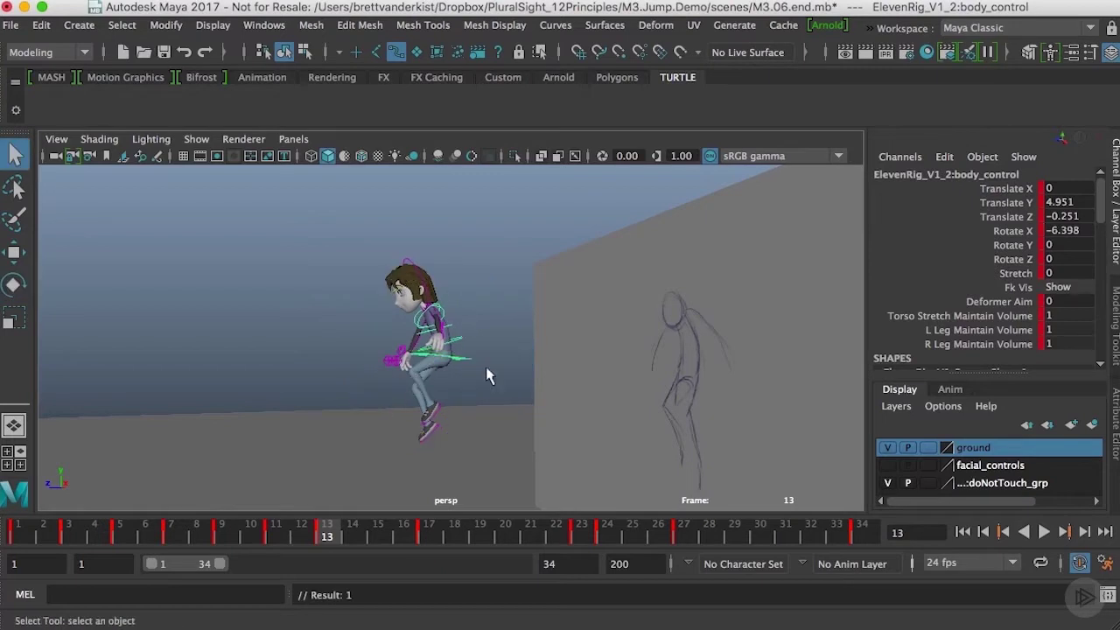
Adjust the rotation of the upper torso controls at frame 13 and compare the pose with frame 11.
right_click_drag(485, 366, 657, 346, "alt")
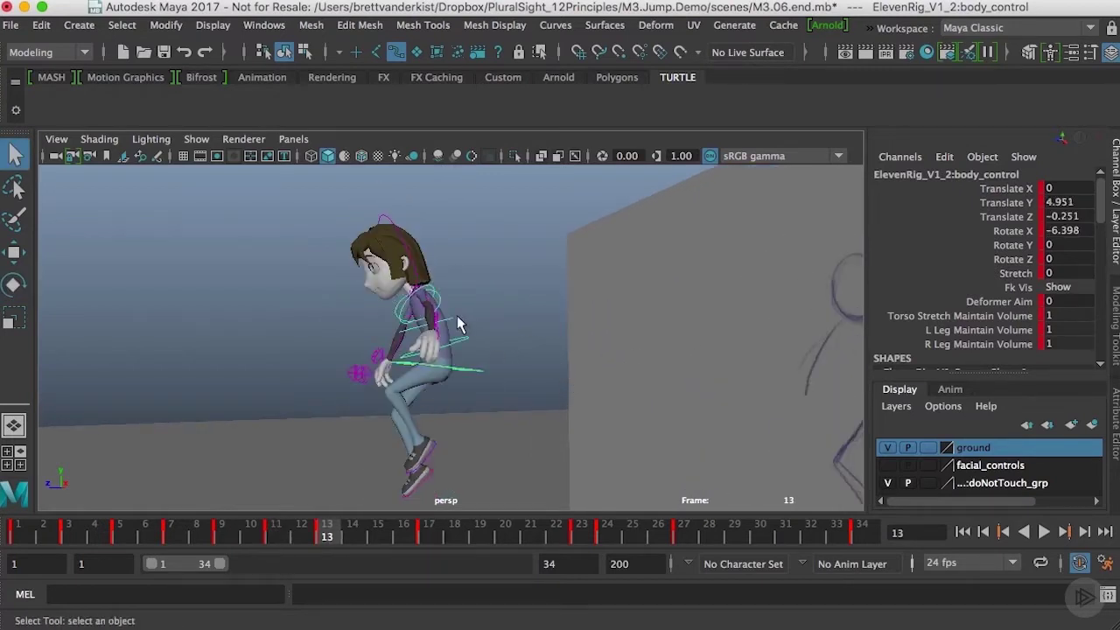
left_click(420, 311)
key("e")
mouse_move(411, 398)
left_mouse_down()
mouse_move(392, 418)
mouse_move(395, 393)
mouse_move(421, 393)
left_mouse_up()
key("q")
left_click(426, 324)
key("e")
key("q")
left_click(426, 318)
key("e")
key("q")
right_click_drag(530, 381, 467, 442, "alt")
key("comma")
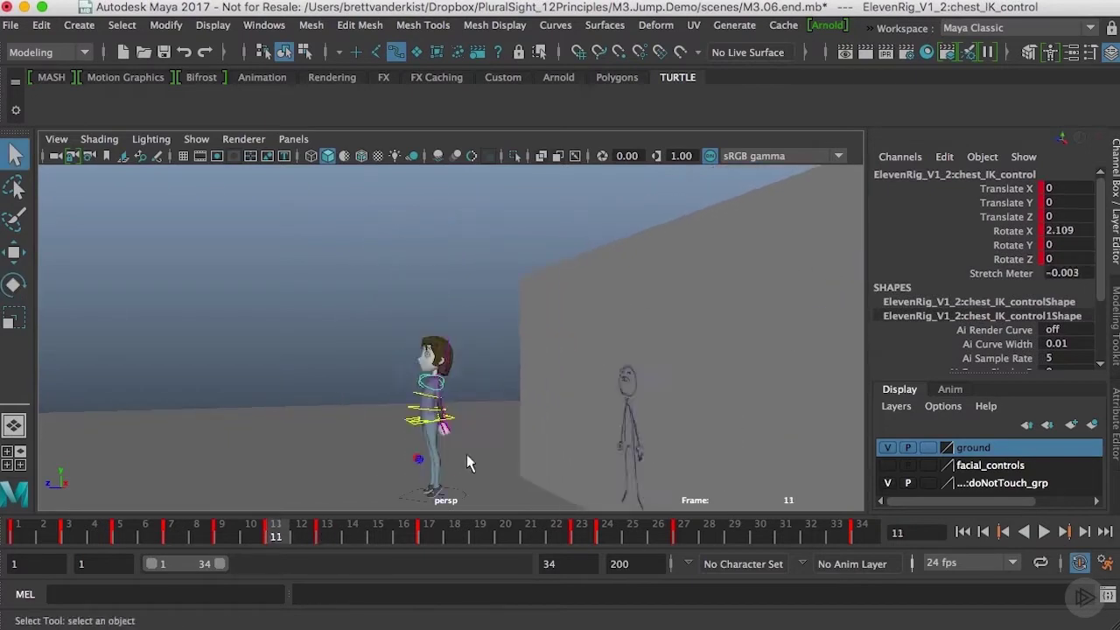
Compare the frame 13 pose with the neighbouring keys from the side and from the front.
key("period")
key("period")
key("period")
key("comma")
key("comma")
key("comma")
key("period")
left_click_drag(457, 409, 643, 399, "alt")
right_click_drag(642, 399, 493, 393)
key("F8")
key("F8")
key("F8")
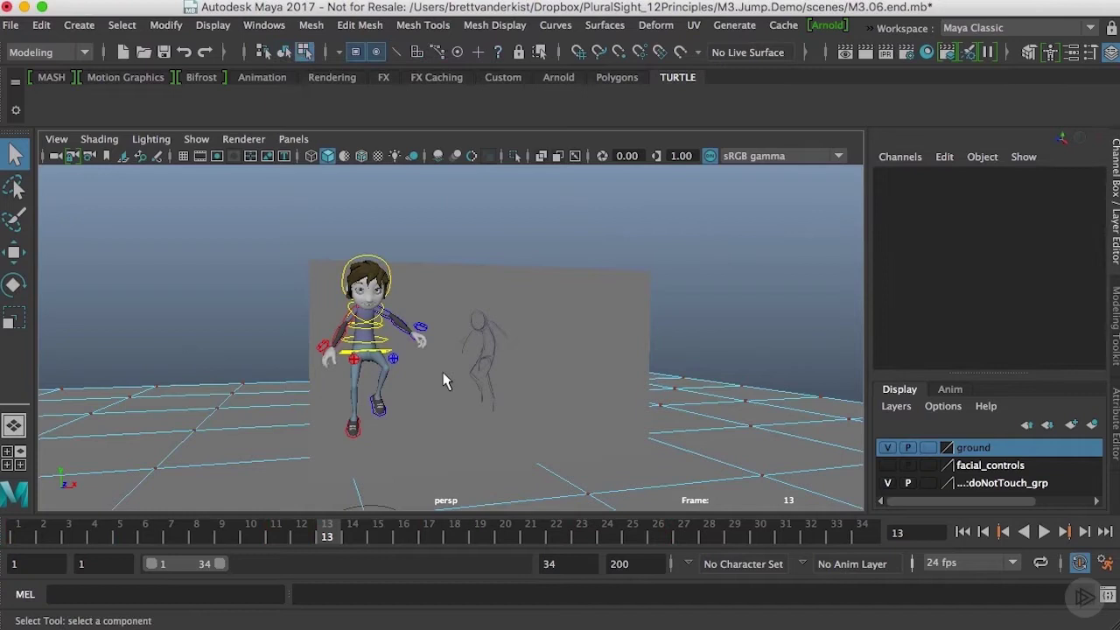
key("F8")
key("F8")
key("F8")
Rotate the left shoulder FK control at frame 13 to about -12.4, 5.7 and 42.9 degrees.
left_click_drag(459, 380, 499, 378, "alt")
right_click_drag(498, 378, 615, 365, "alt")
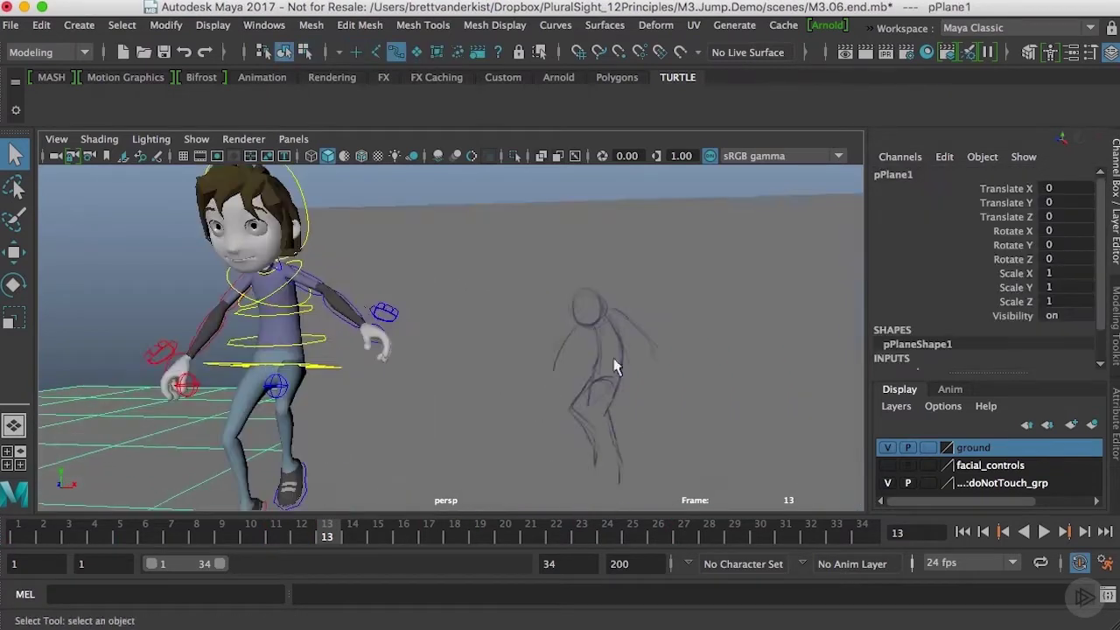
left_click(325, 292)
key("e")
left_click_drag(359, 272, 352, 298)
middle_click_drag(385, 278, 493, 257, "alt")
right_click_drag(493, 257, 715, 197, "alt")
key("q")
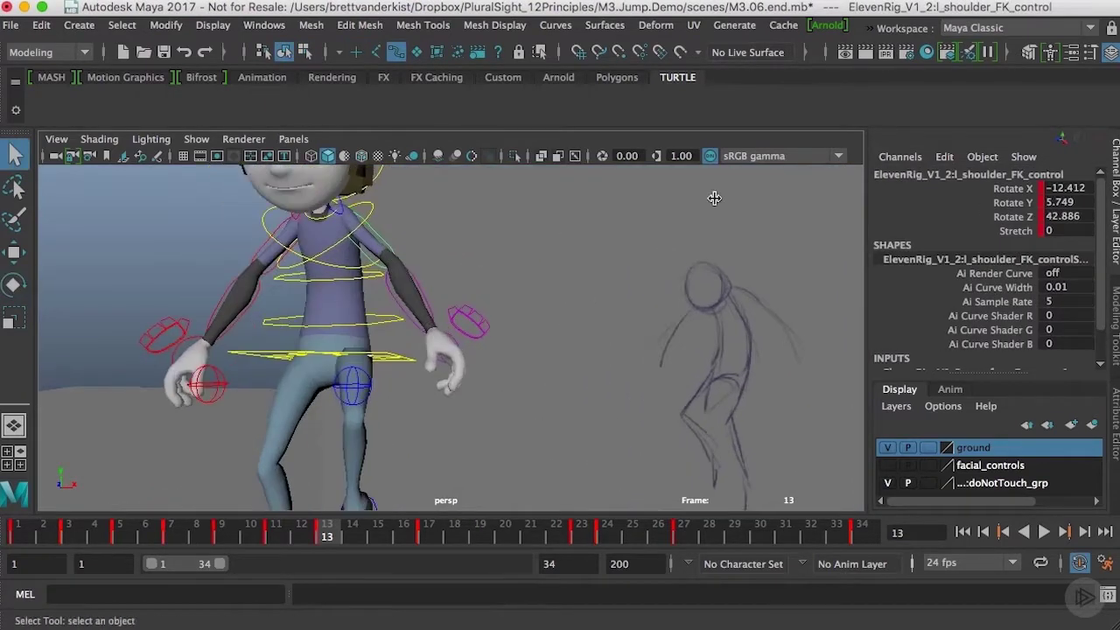
Rotate the left wrist FK control at frame 13 to about 32.9, 2.3 and -4.5 degrees.
left_click_drag(436, 340, 503, 334, "alt")
left_click(475, 326)
key("e")
key("q")
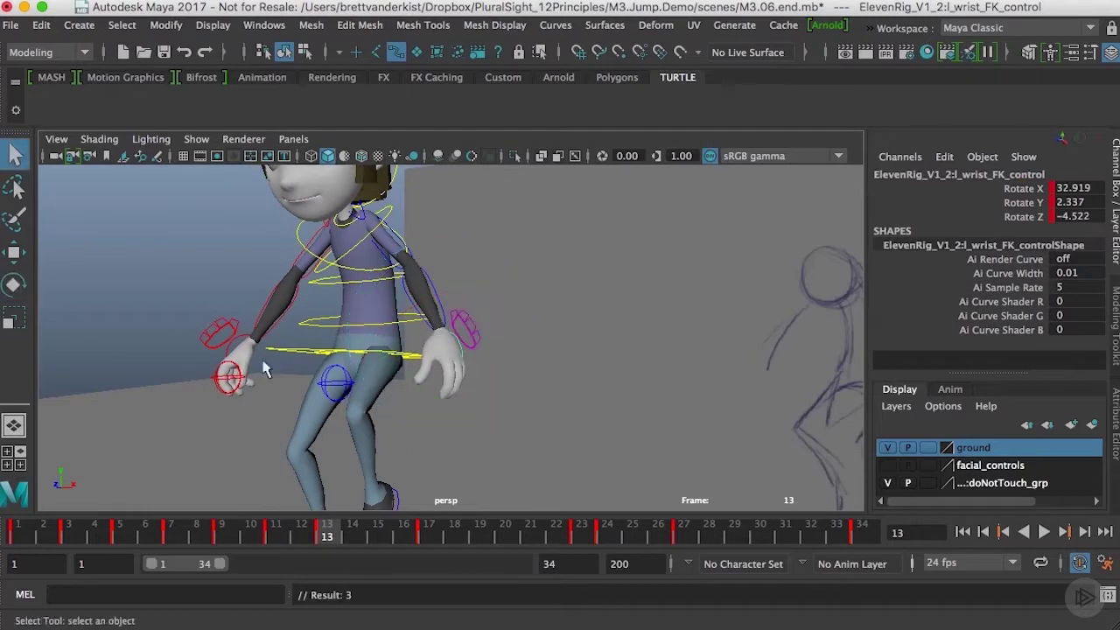
Rotate the right wrist FK control at frame 13 to about 23.2, -5.7 and 1.4 degrees.
left_click(235, 333)
key("e")
left_click_drag(322, 300, 332, 325)
key("q")
left_click_drag(432, 268, 512, 301, "alt")
middle_click_drag(512, 301, 520, 355, "alt")
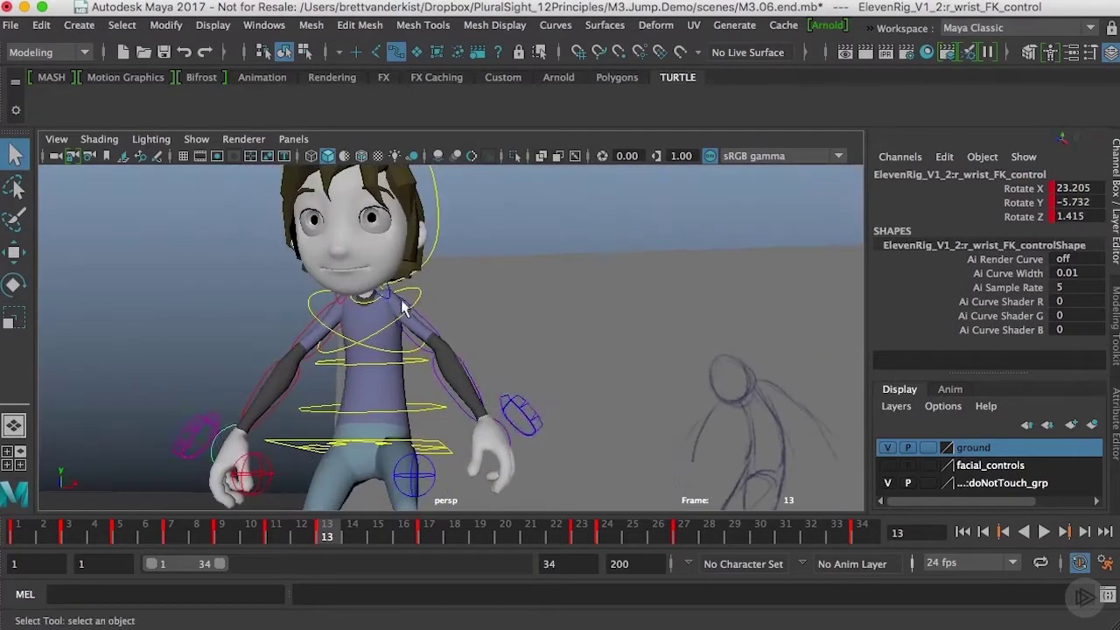
Select both clavicle controls and set their Rotate X, Y and Z to 0 at frame 13.
left_click(392, 295)
middle_click_drag(443, 306, 595, 288, "alt")
left_click(496, 276, "shift")
key("e")
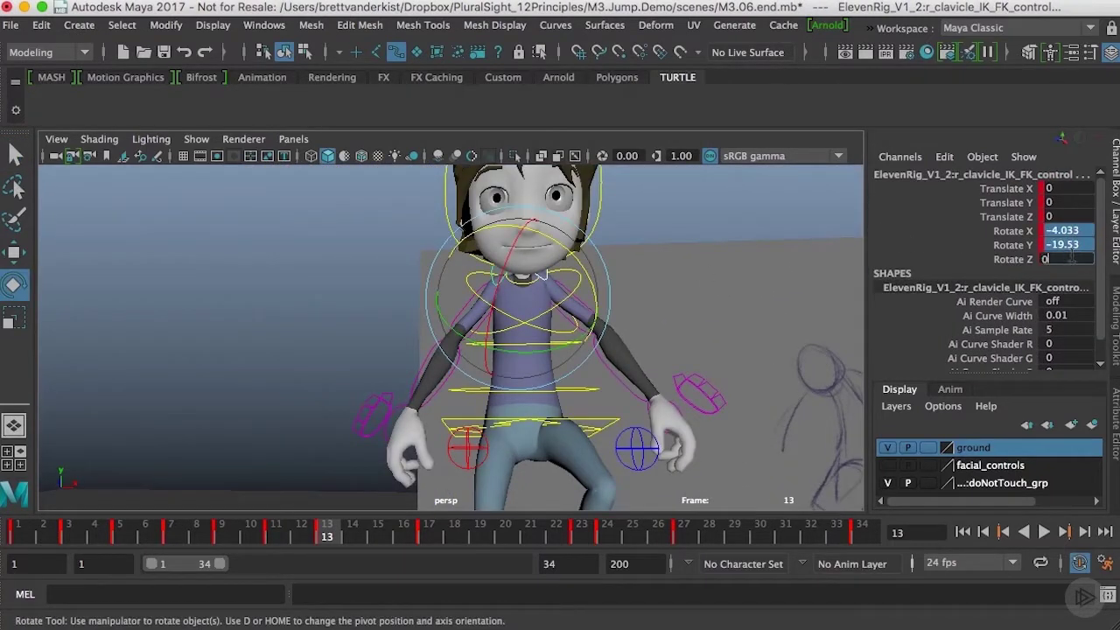
key("Return")
Rotate the left and right clavicle controls at frame 13, with the right one at about 0, 11 and -15.8 degrees.
left_click_drag(600, 255, 496, 329)
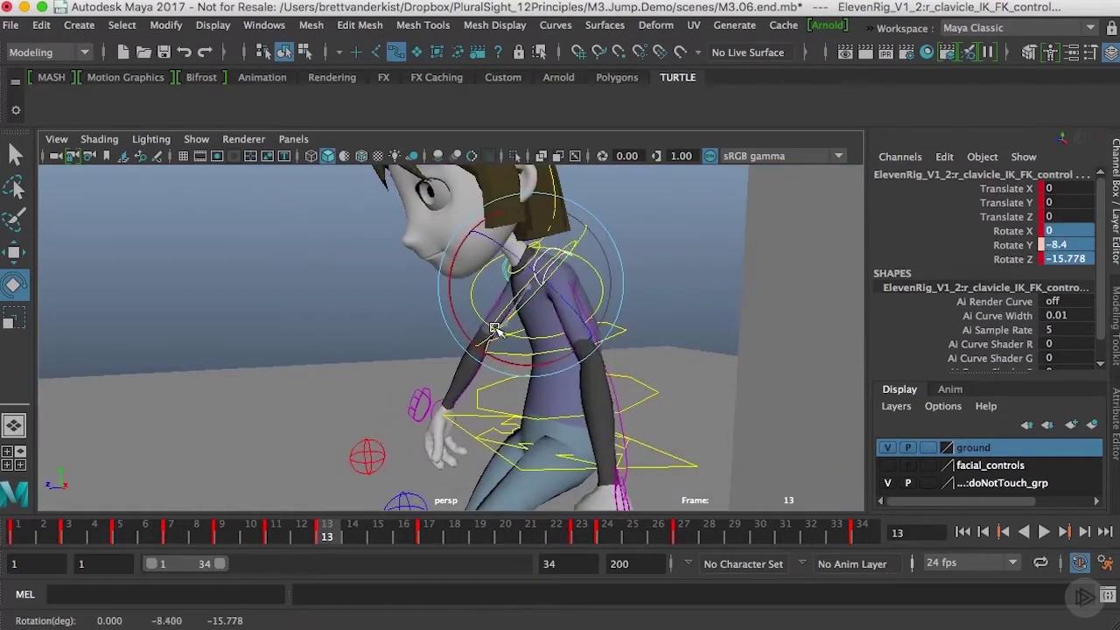
key("super+z")
key("q")
left_click(563, 271)
key("e")
mouse_move(573, 303)
left_mouse_down()
mouse_move(553, 306)
mouse_move(564, 306)
left_mouse_up()
key("q")
left_click(507, 273)
key("e")
key("q")
Compare the shoulders and arms at frame 13 with the neighbouring keys from the front.
left_click_drag(564, 305, 735, 303, "alt")
right_click_drag(735, 304, 575, 324, "alt")
key("comma")
key("comma")
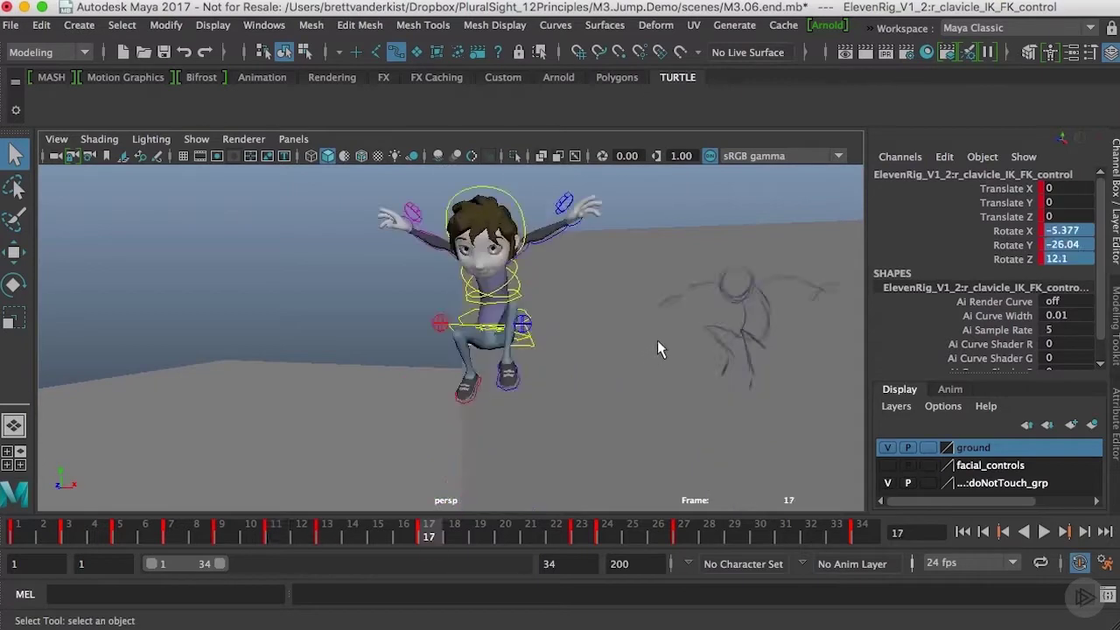
key("comma")
key("comma")
key("period")
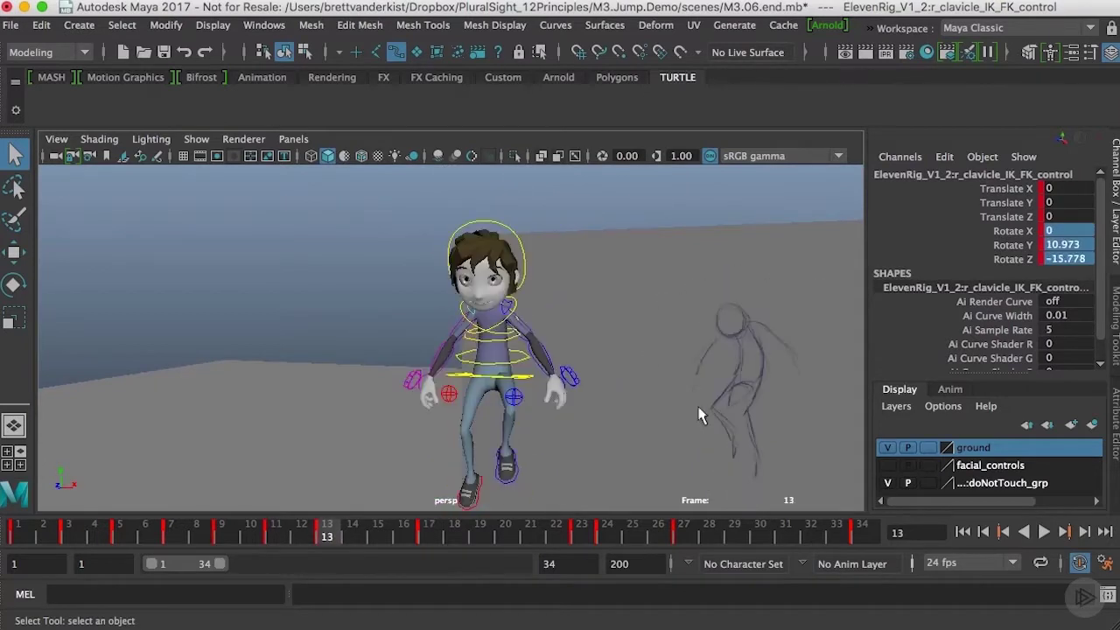
Examine the main body control across frames 11, 13 and 17 from the side and play back the jump.
right_click_drag(608, 336, 567, 331)
left_click_drag(553, 359, 497, 349, "alt")
left_click(482, 305)
key("comma")
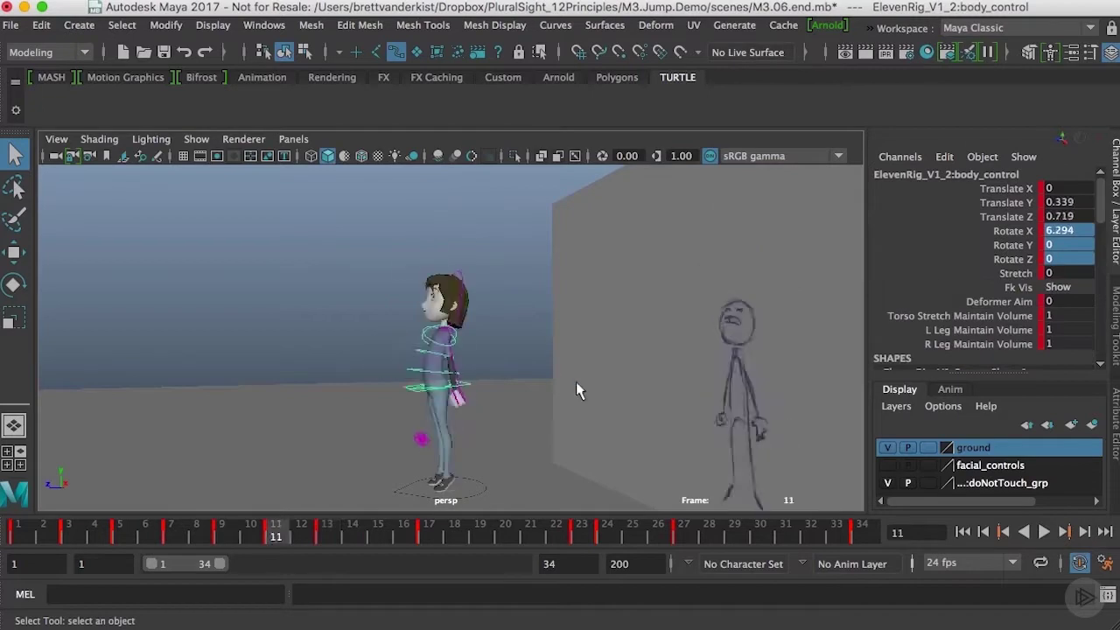
key("period")
key("period")
key("comma")
left_click_drag(576, 383, 543, 351, "alt")
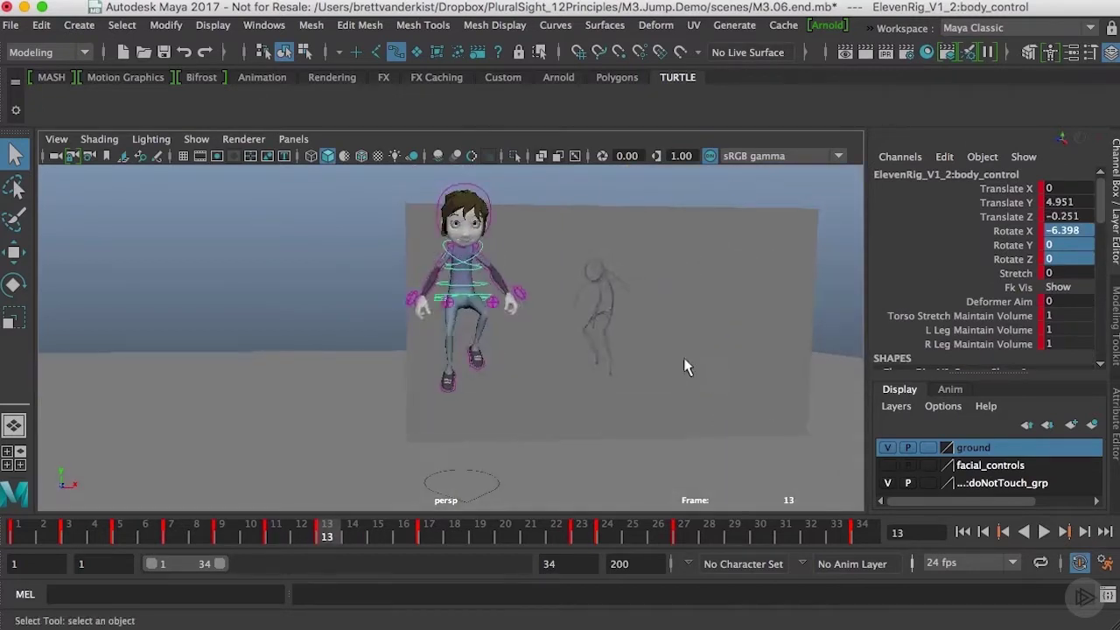
key("alt+v")
left_click(324, 537)
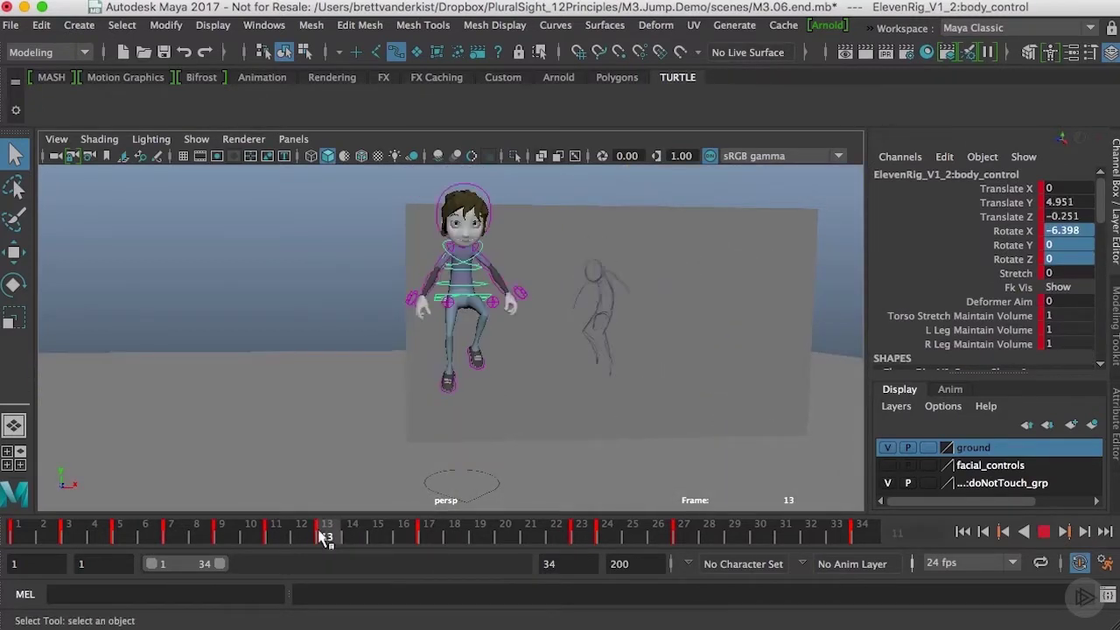
Rotate the left shoulder FK control at frame 13 to about -13.4, 2.7 and 29.7 degrees.
right_click_drag(573, 303, 646, 350, "alt")
left_click_drag(646, 350, 607, 420, "alt")
left_click(528, 224)
key("e")
left_click_drag(527, 236, 563, 228)
key("q")
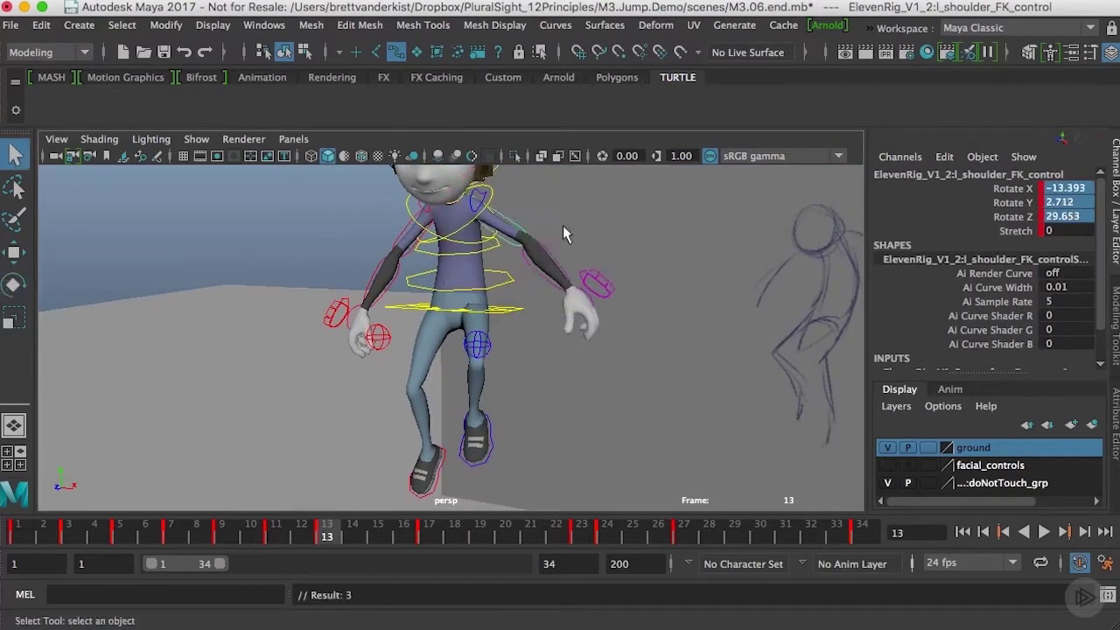
Bend the left elbow FK control at frame 13 to a Rotate Z of about 26.5 degrees.
left_click(560, 266)
key("e")
left_click_drag(569, 285, 604, 265)
key("super+z")
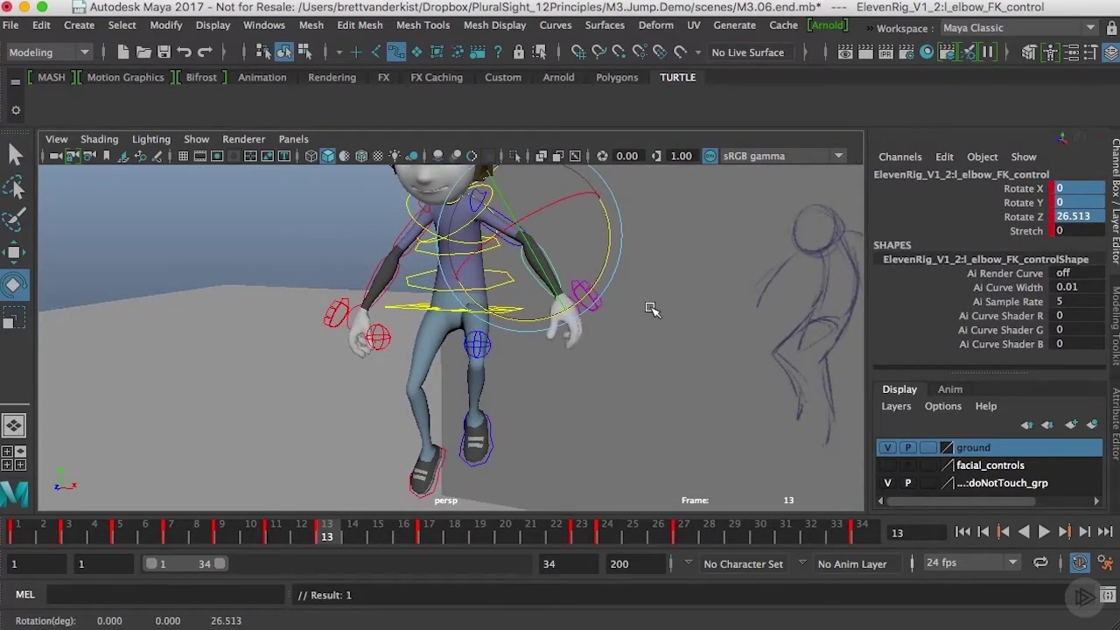
mouse_move(650, 309)
left_mouse_down("alt")
mouse_move(557, 320)
mouse_move(643, 313)
left_mouse_up("alt")
key("q")
Adjust the right elbow's bend at frame 13 and rotate the right shoulder FK control to about 3.3, 15.3 and 42.1 degrees.
left_click(400, 280)
key("e")
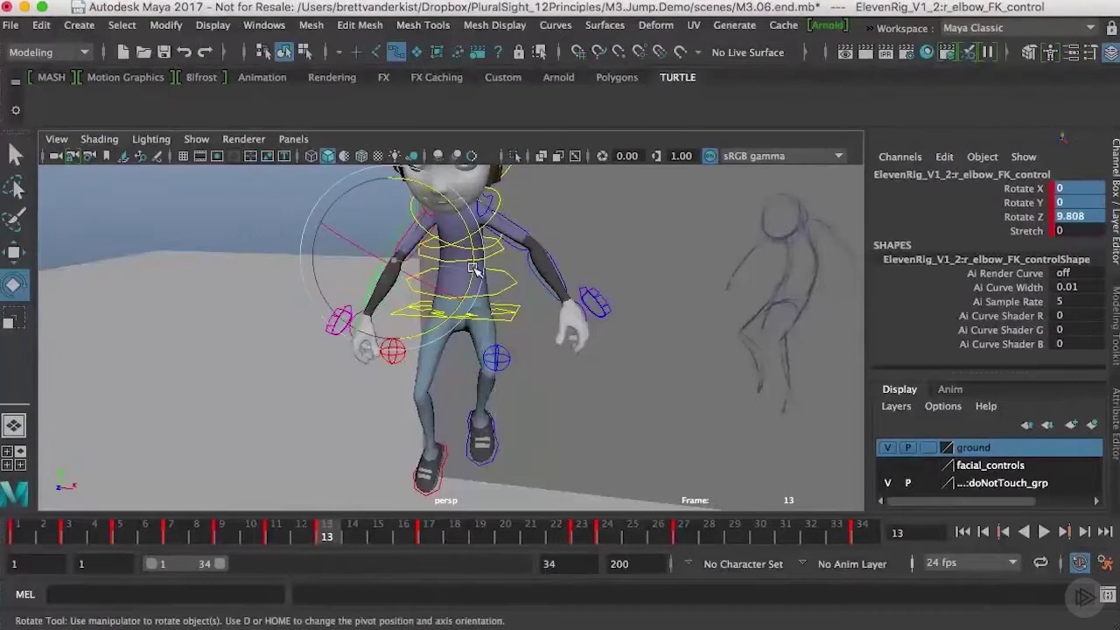
key("q")
left_click_drag(473, 267, 455, 294)
left_click(408, 238)
key("e")
key("q")
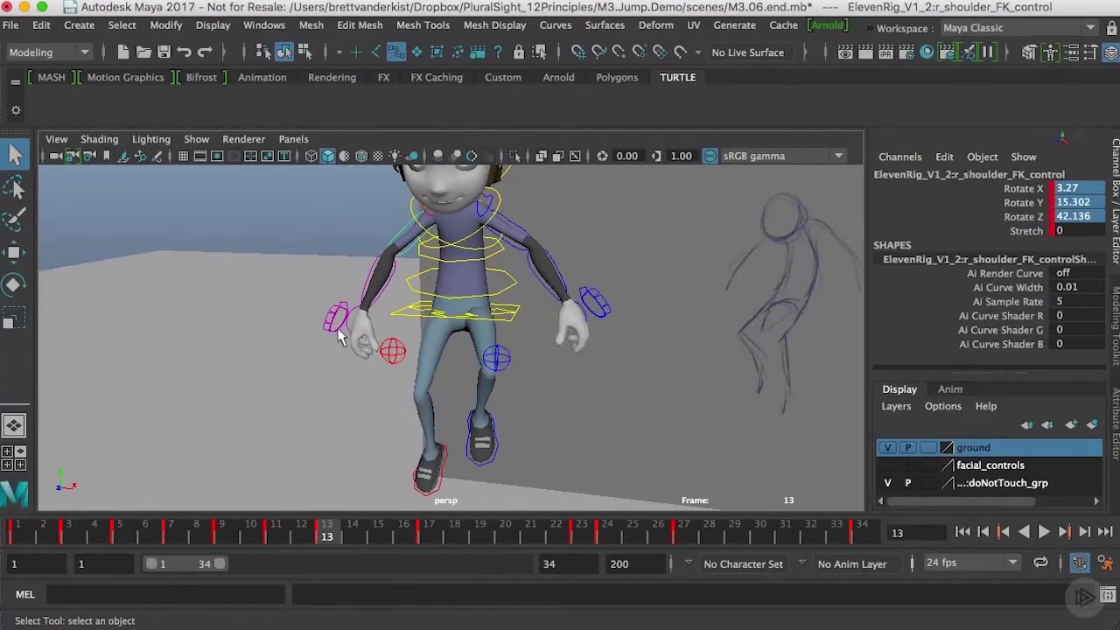
Set the right hand control's Open Close to 4.5 at frame 13 and compare the pose with the neighbouring keys.
left_click(339, 333)
left_click(1066, 202)
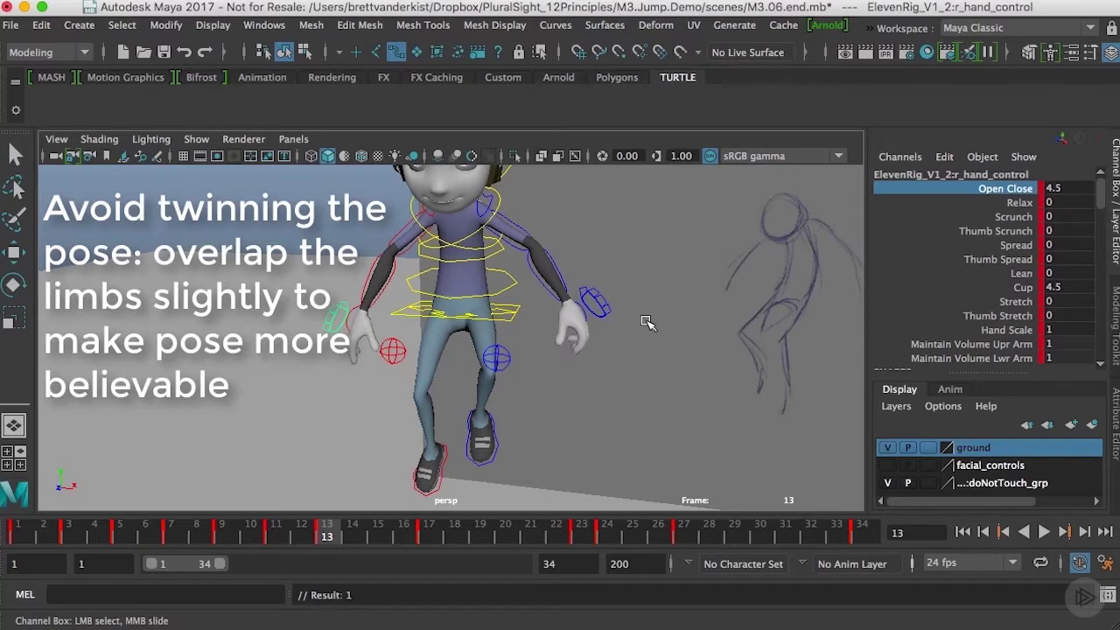
key("comma")
key("comma")
key("period")
key("period")
key("comma")
key("comma")
key("period")
key("period")
Rotate the right wrist FK control at frame 13 to change the angle of the right hand.
key("q")
left_click(355, 312)
key("e")
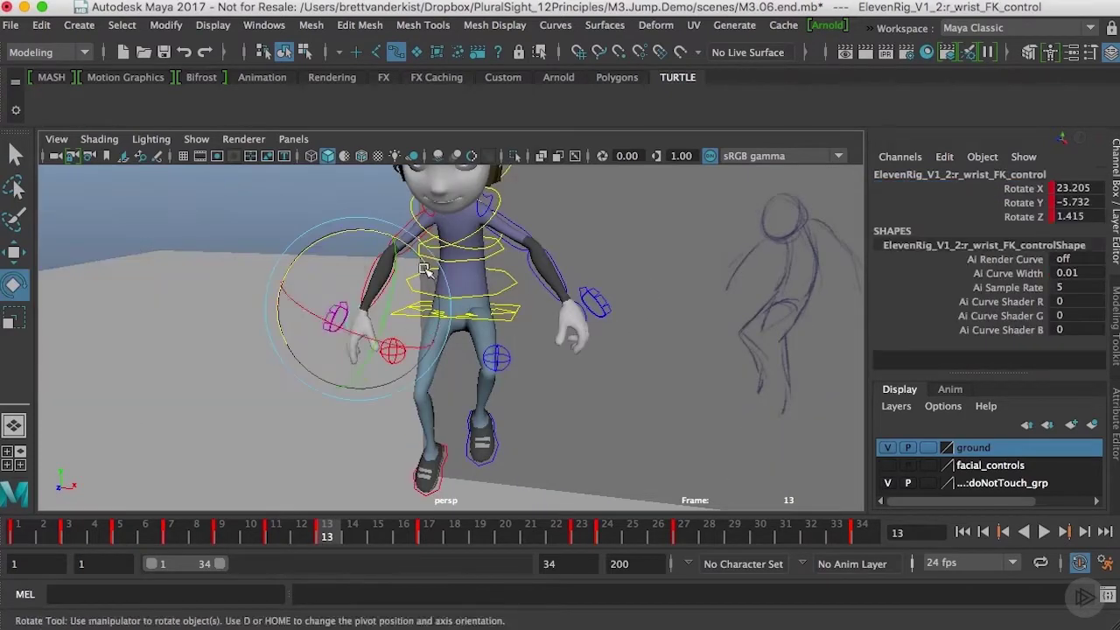
left_click_drag(425, 270, 471, 328)
key("q")
Rotate the left wrist FK control at frame 13 and set the left hand control's Open Close to 2.9.
left_click(582, 303)
key("e")
left_click_drag(632, 258, 639, 284)
key("q")
left_click(605, 307)
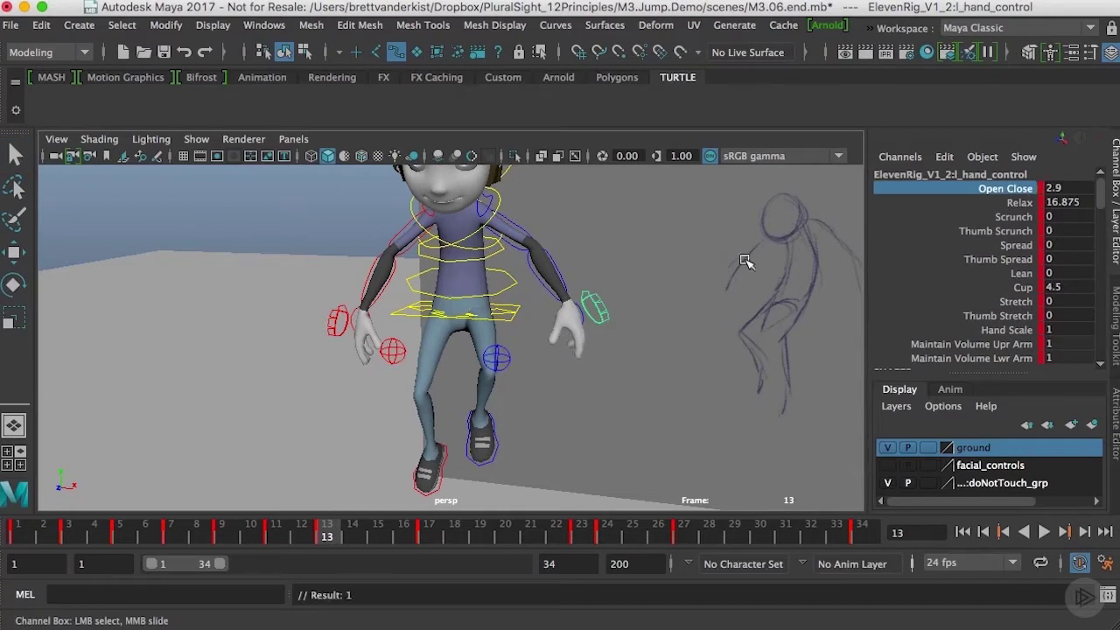
Refine the left wrist FK control's rotation at frame 13 so the hands do not mirror each other.
left_click_drag(665, 309, 686, 300, "alt")
left_click(585, 305)
key("e")
left_click_drag(625, 236, 561, 326)
key("q")
key("e")
key("q")
left_click_drag(616, 288, 562, 354)
Flip through the keys around frame 13 to examine how the arms and hands overlap.
key("comma")
key("comma")
key("period")
key("period")
key("period")
key("comma")
key("comma")
key("comma")
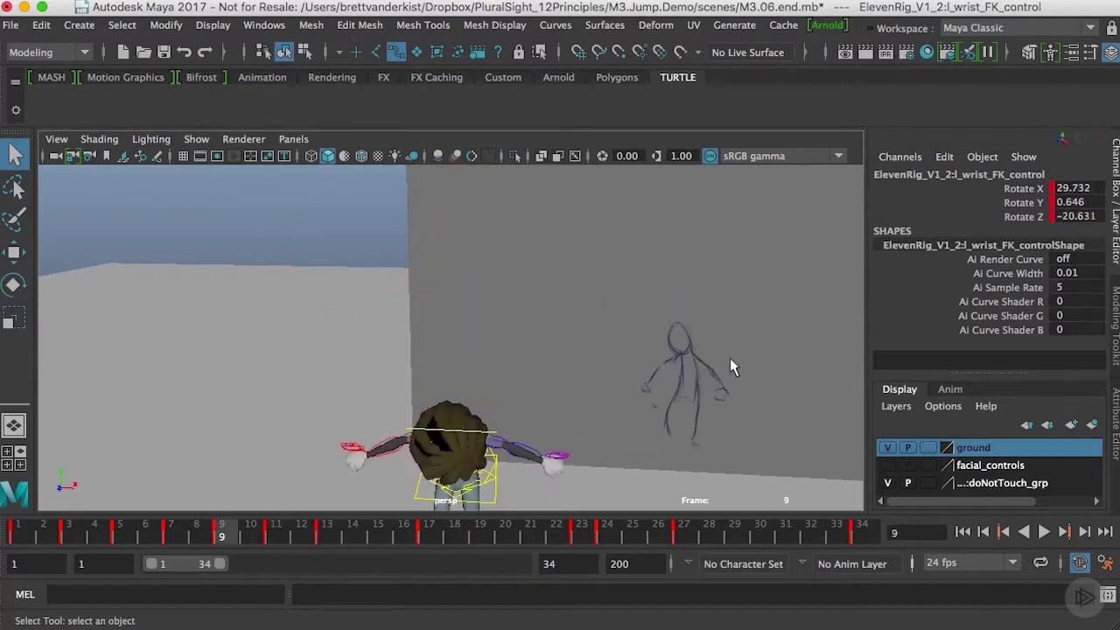
key("period")
key("period")
key("period")
left_click_drag(734, 330, 589, 344, "alt")
key("comma")
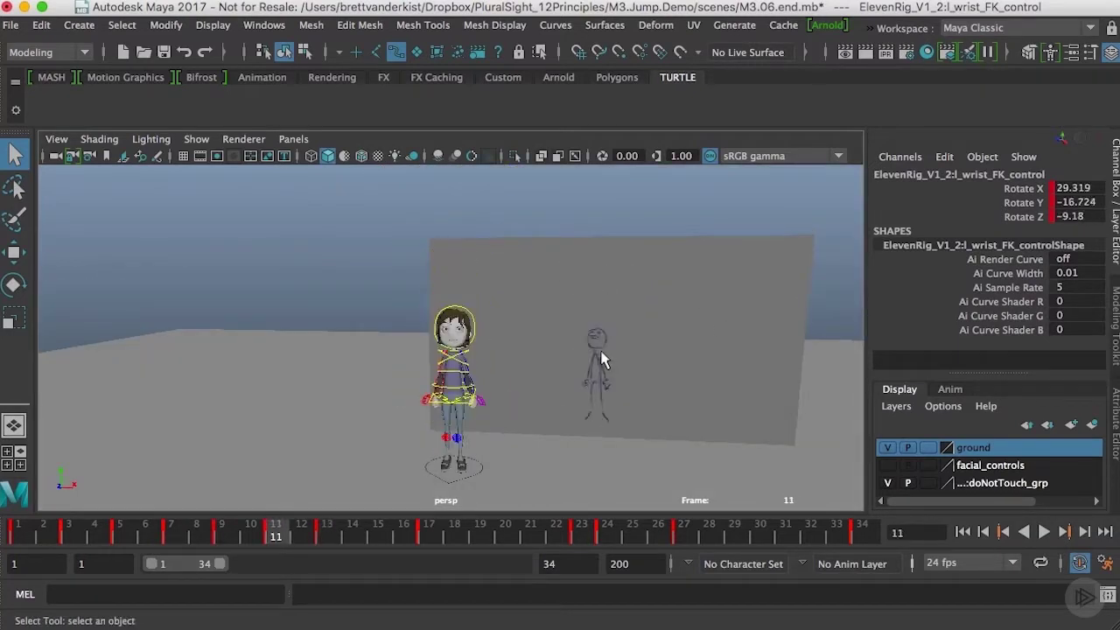
Rotate the head IK control at frame 13 to a Rotate X of about 17.3 degrees.
left_click(469, 260)
key("e")
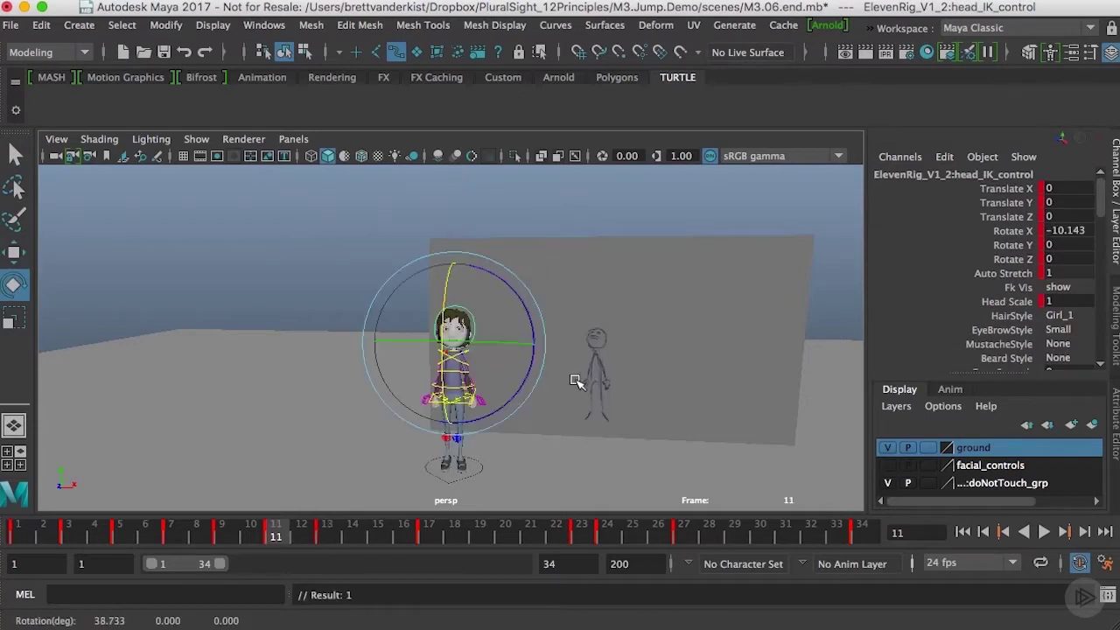
key("period")
left_click_drag(575, 380, 651, 379, "alt")
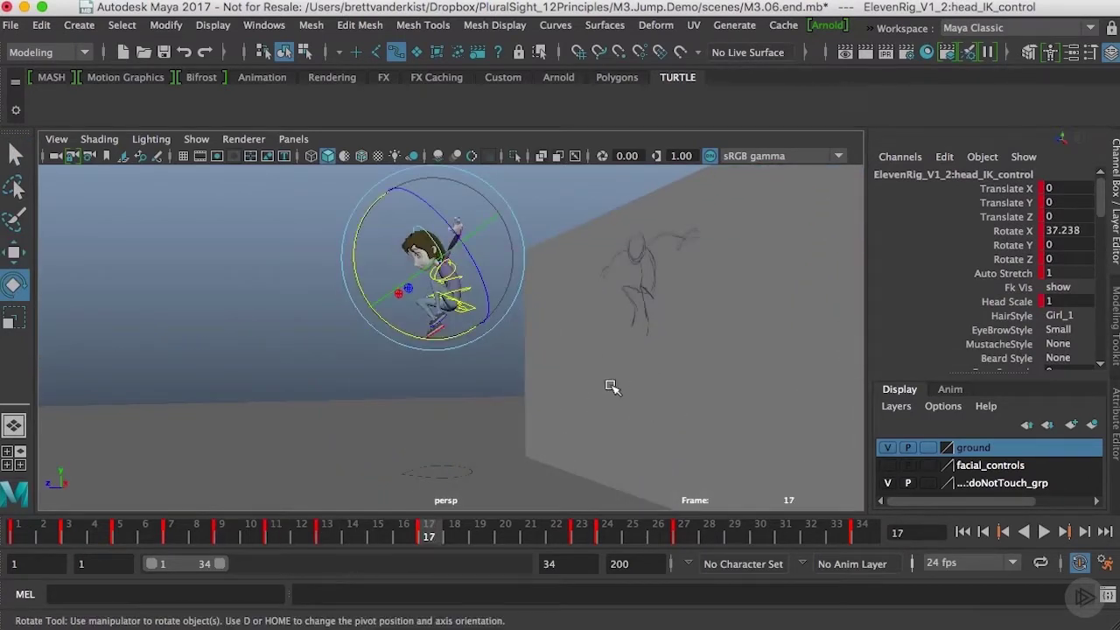
key("period")
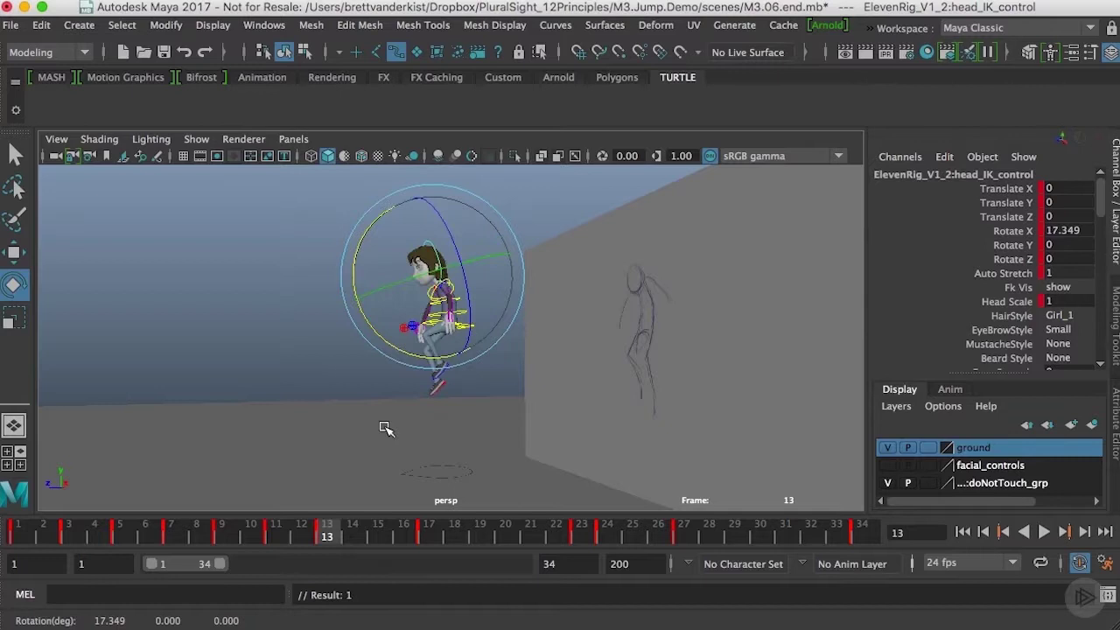
Flip through the keys from frame 9 onwards and scrub the jump to check how the major body masses overlap.
key("period")
left_click_drag(467, 426, 495, 399, "alt")
key("comma")
right_click_drag(470, 403, 590, 388, "alt")
key("comma")
key("comma")
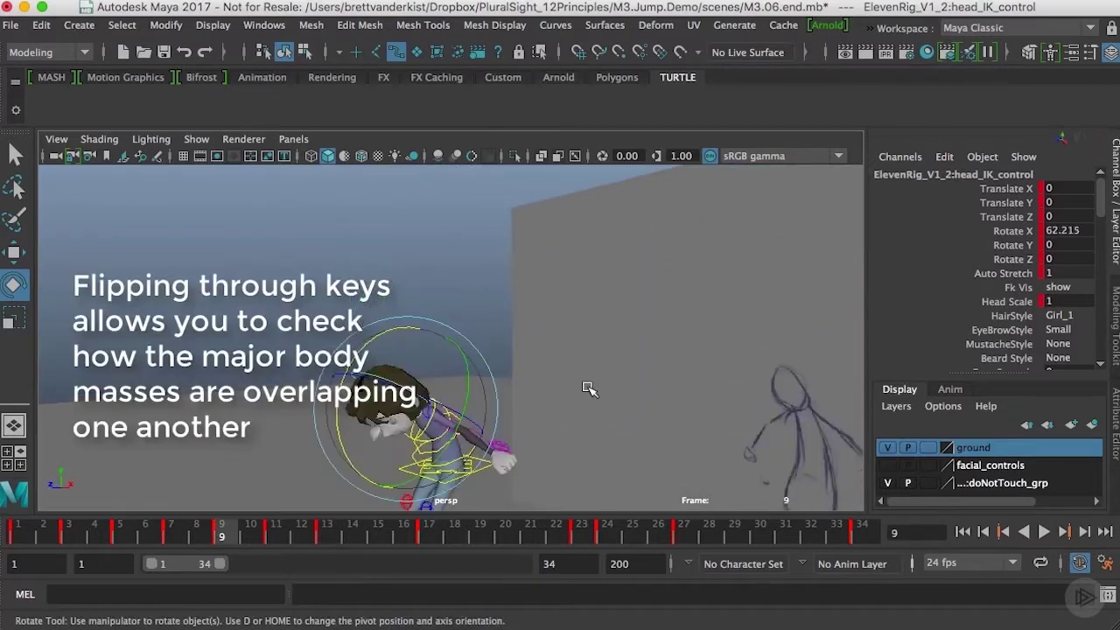
key("period")
key("period")
key("period")
key("period")
key("comma")
mouse_move(597, 385)
left_mouse_down("alt")
mouse_move(458, 383)
mouse_move(580, 393)
left_mouse_up("alt")
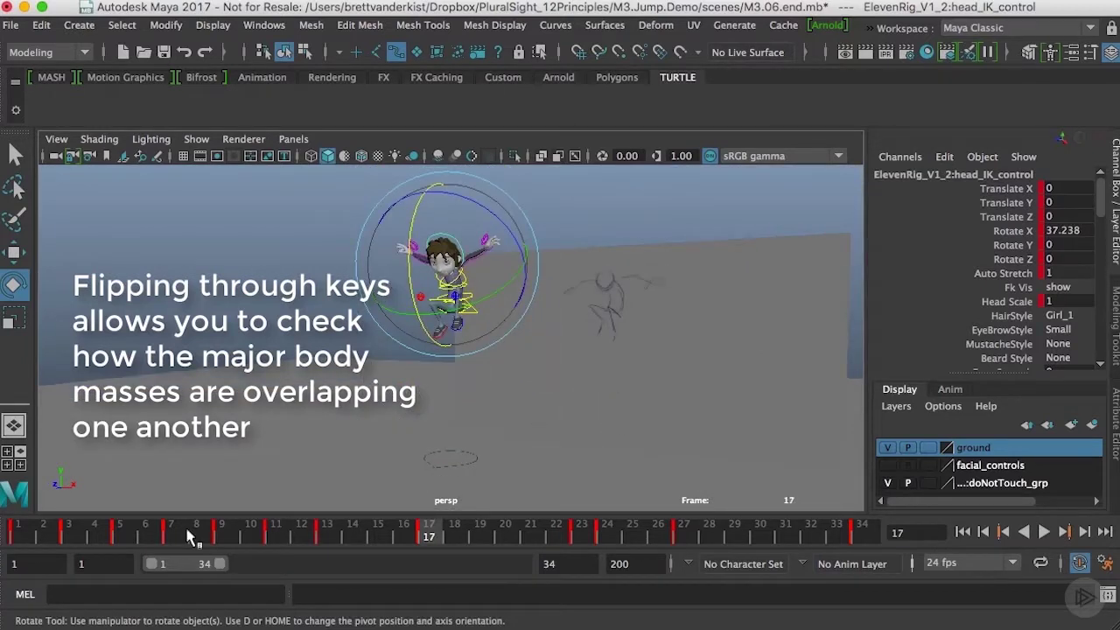
left_click(128, 534)
left_click(317, 536)
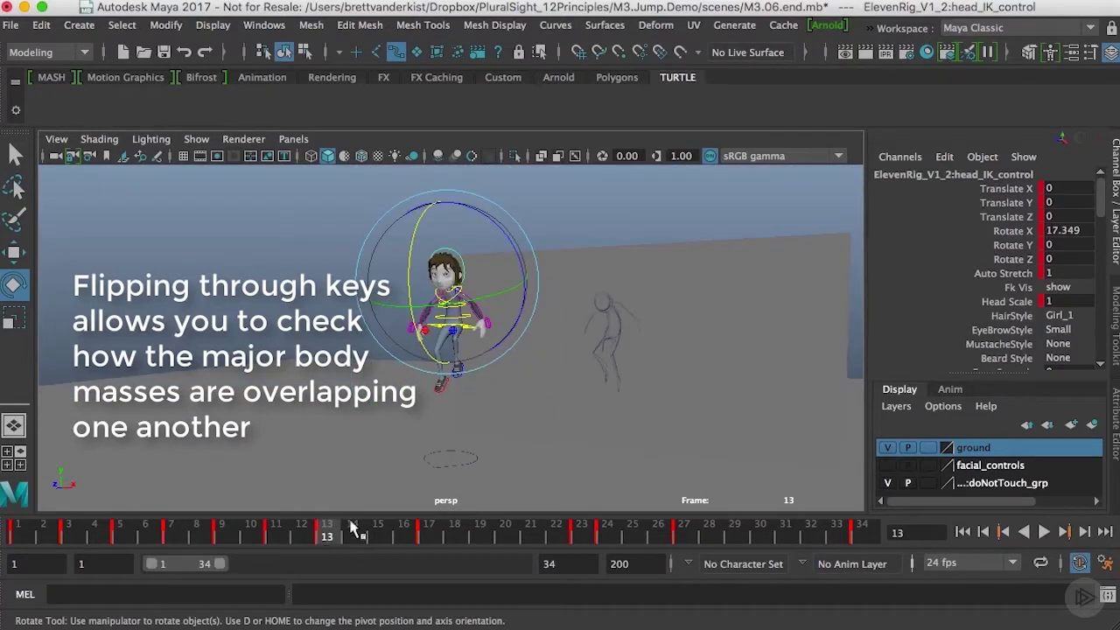
Select all the character's controls and set a key on them at frame 19.
left_click_drag(353, 528, 450, 543)
key("q")
left_click_drag(355, 200, 430, 364)
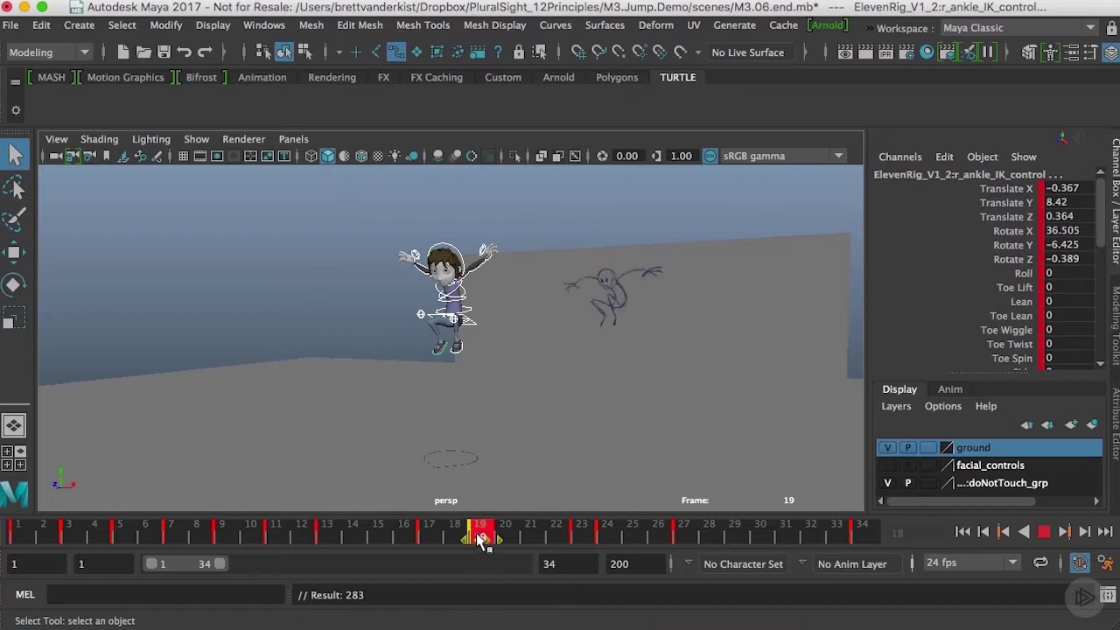
Shift the keys at frames 17 and 19 to frames 19 and 21, playing back the jump to judge the timing.
key("alt+v")
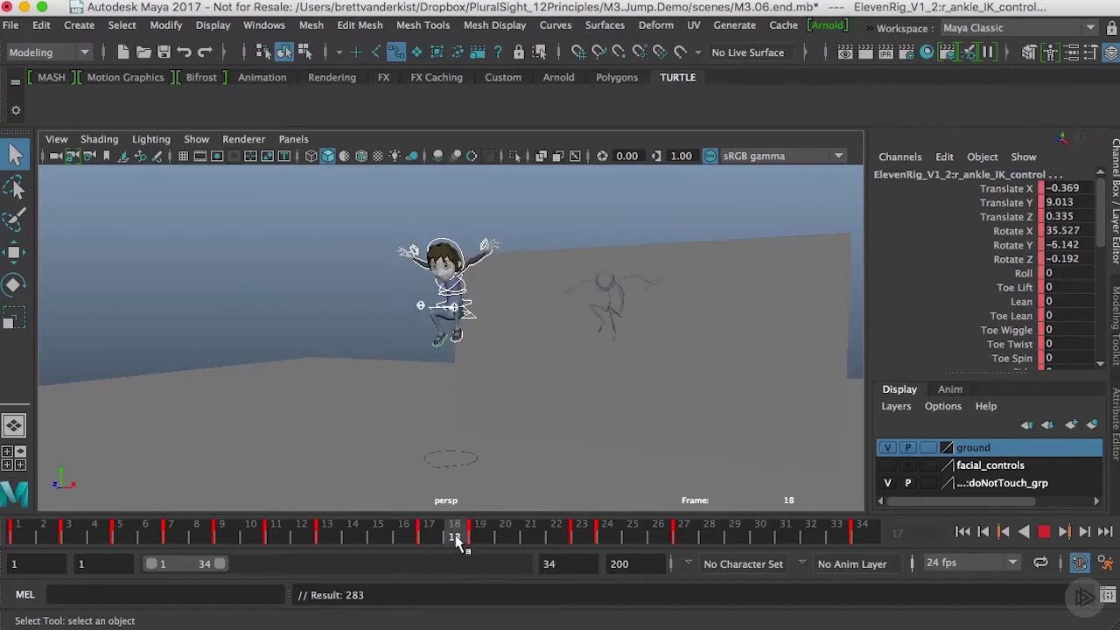
mouse_move(429, 537)
left_mouse_down("shift")
mouse_move(464, 544)
mouse_move(424, 543)
left_mouse_up("shift")
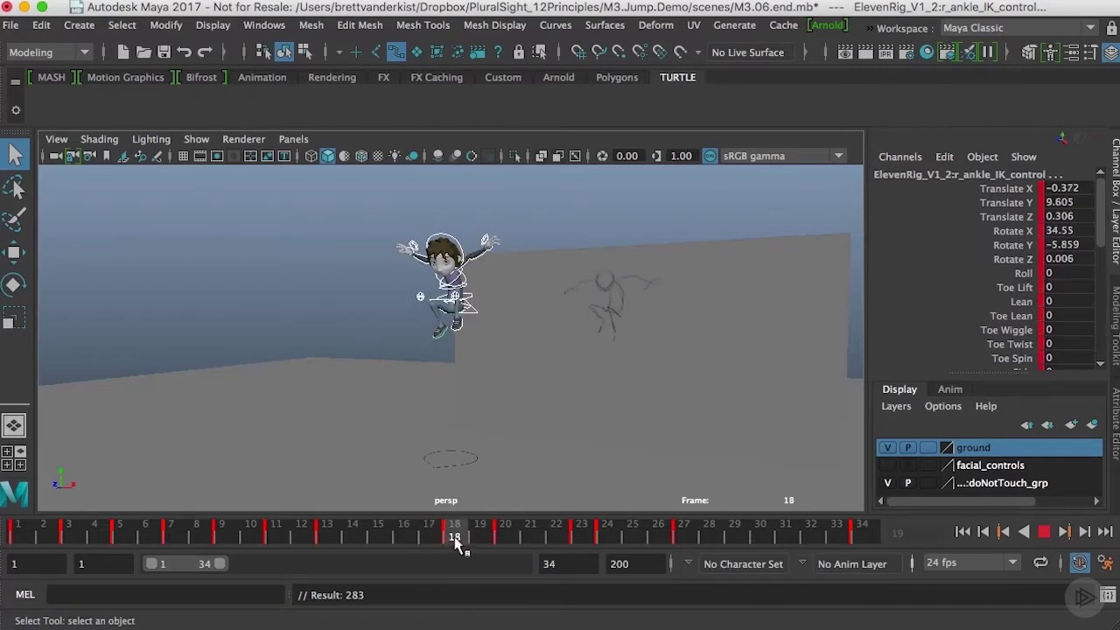
left_click(444, 544)
key("alt+v")
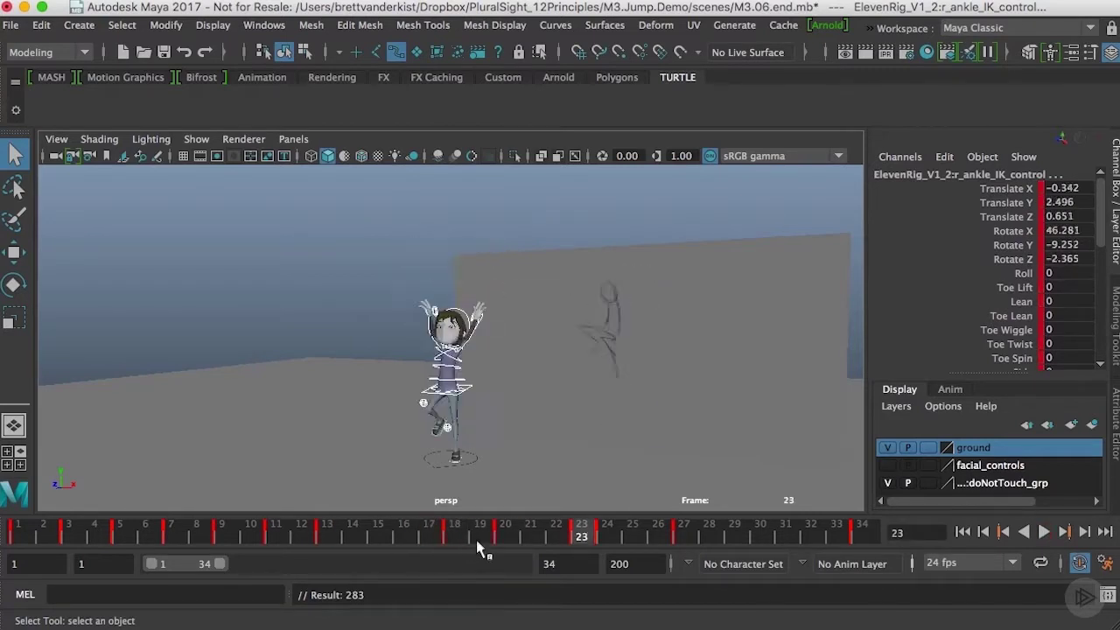
left_click(455, 539)
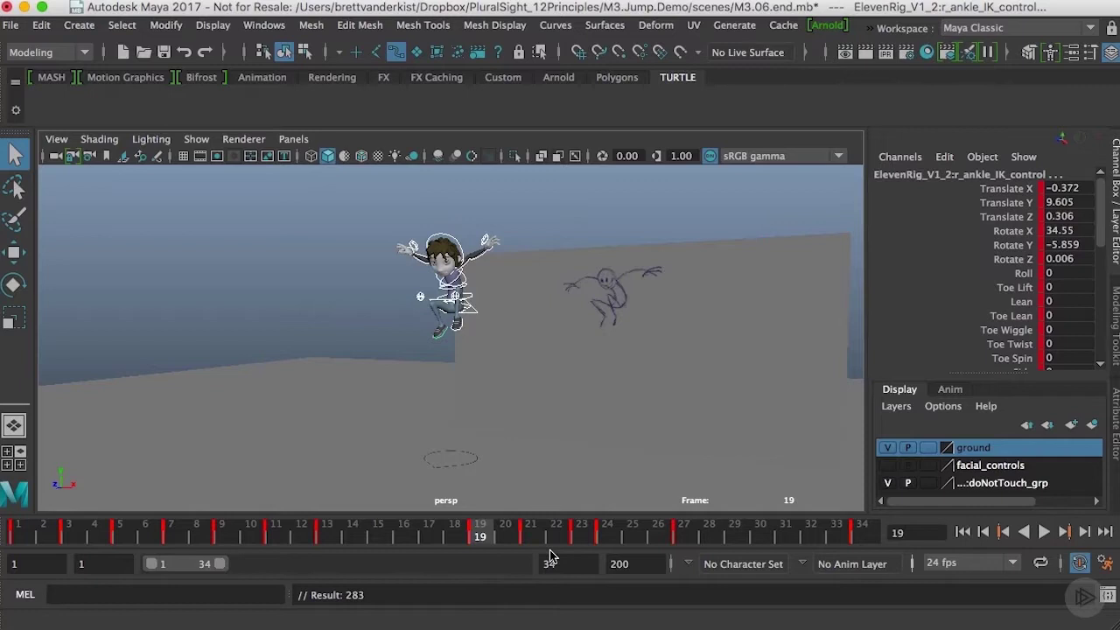
Raise the left ankle IK control at frame 21 and move the main body control to a Translate Y of about 5.7.
left_click(458, 350)
key("w")
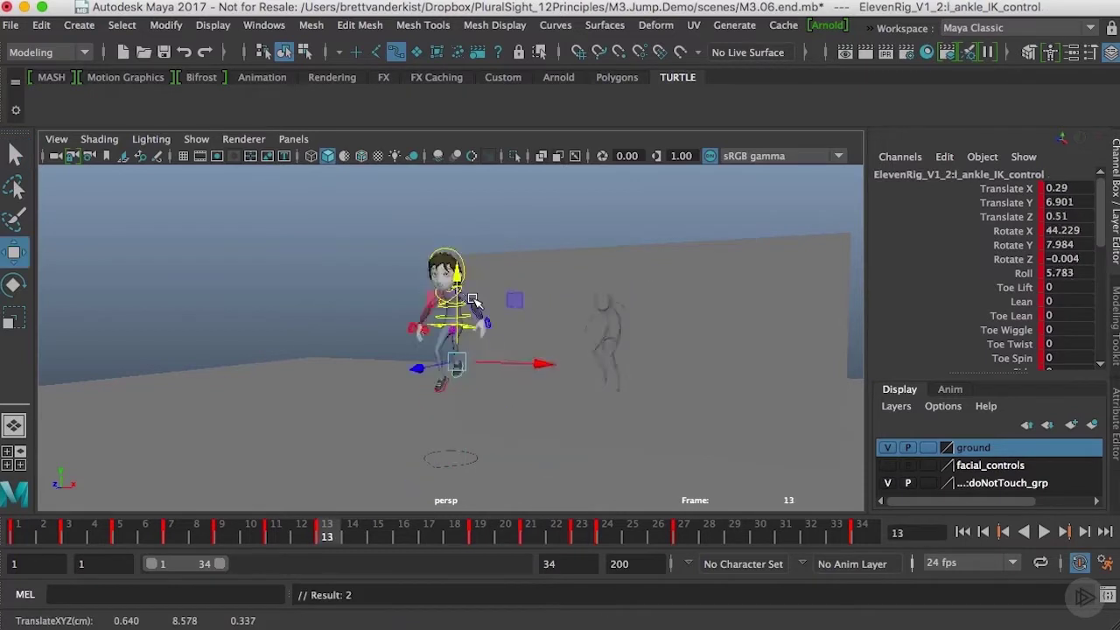
left_click(449, 331)
key("period")
left_click(451, 253)
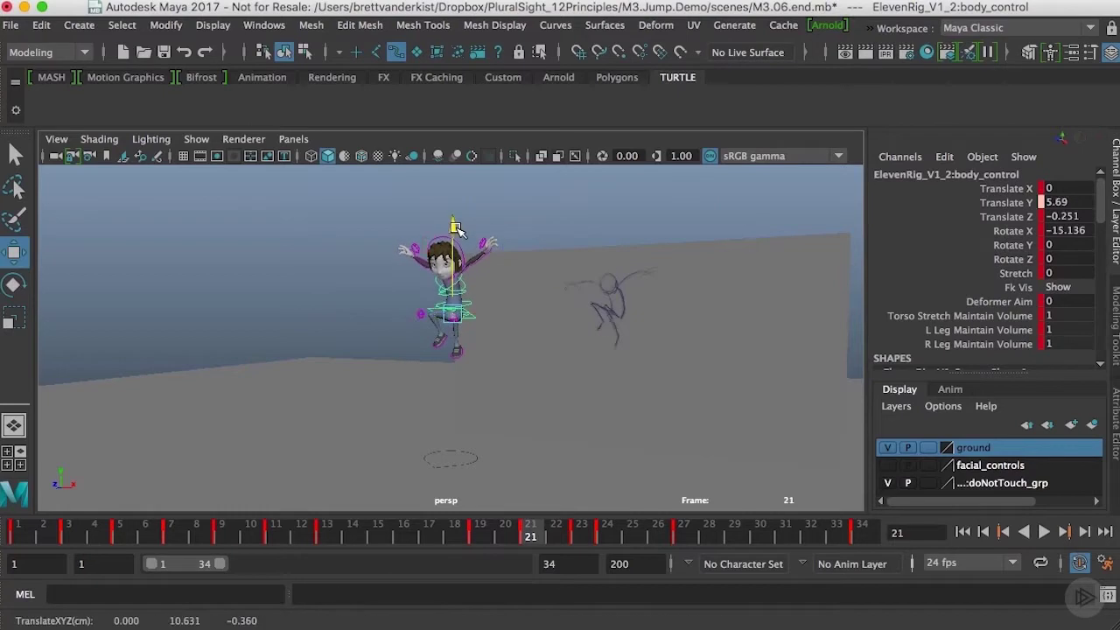
Raise the left ankle IK control further at frame 21 and compare it with frame 13.
left_click(463, 351)
key("comma")
key("comma")
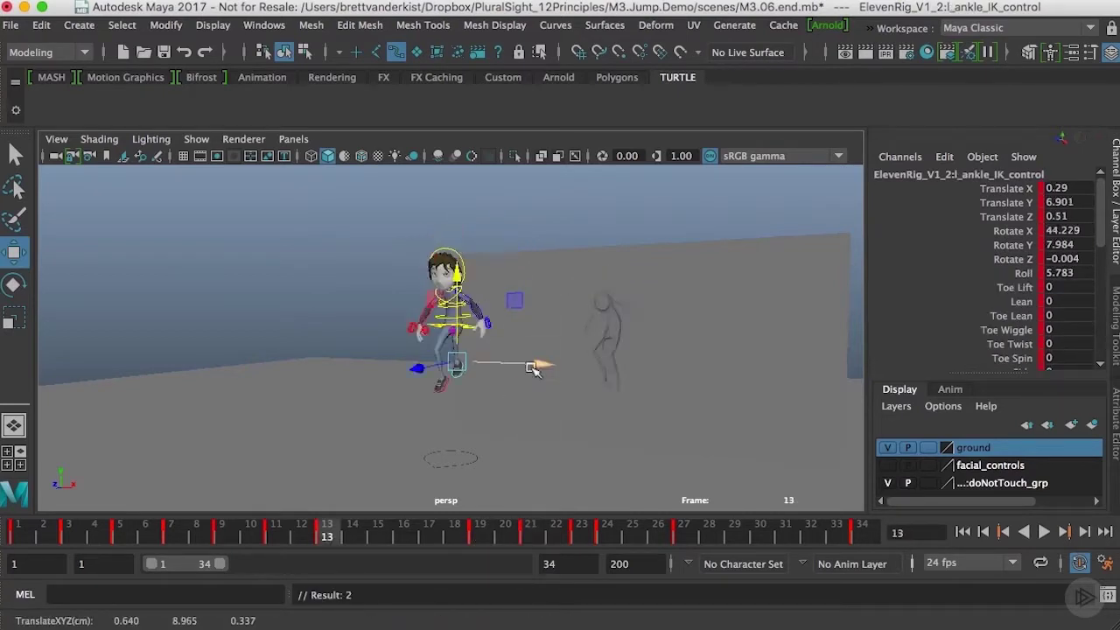
Step through the keyed poses from frame 11 to frame 21 in a side view to examine the feet.
left_click_drag(476, 386, 452, 362, "alt")
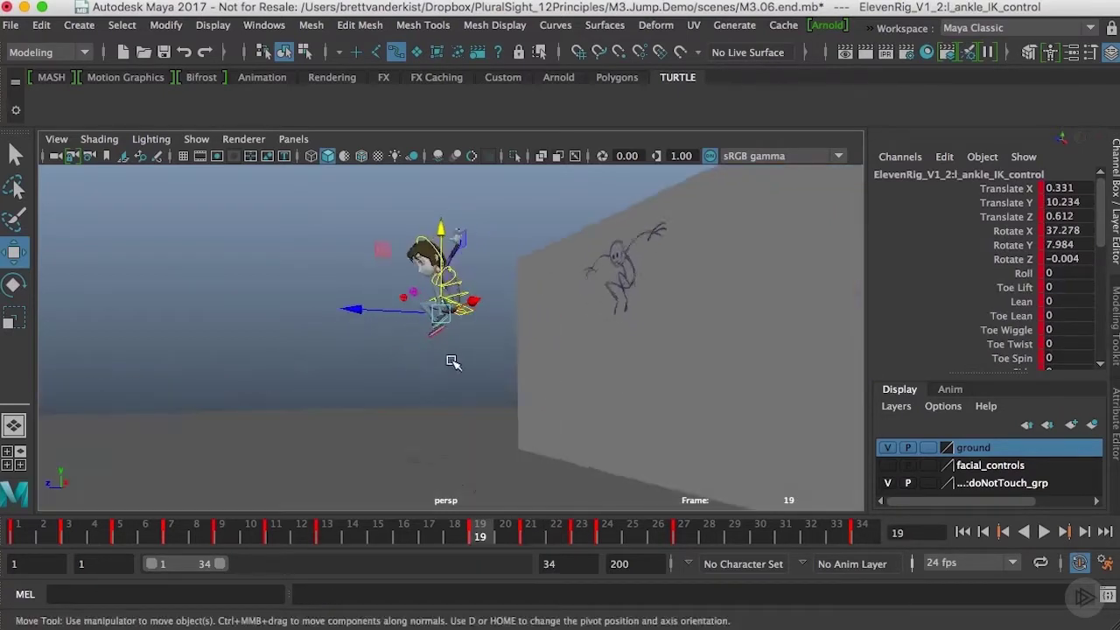
right_click_drag(453, 363, 595, 362, "alt")
key("comma")
key("comma")
mouse_move(595, 362)
left_mouse_down("alt")
mouse_move(522, 385)
mouse_move(486, 372)
left_mouse_up("alt")
key("period")
key("period")
key("period")
key("comma")
key("comma")
key("comma")
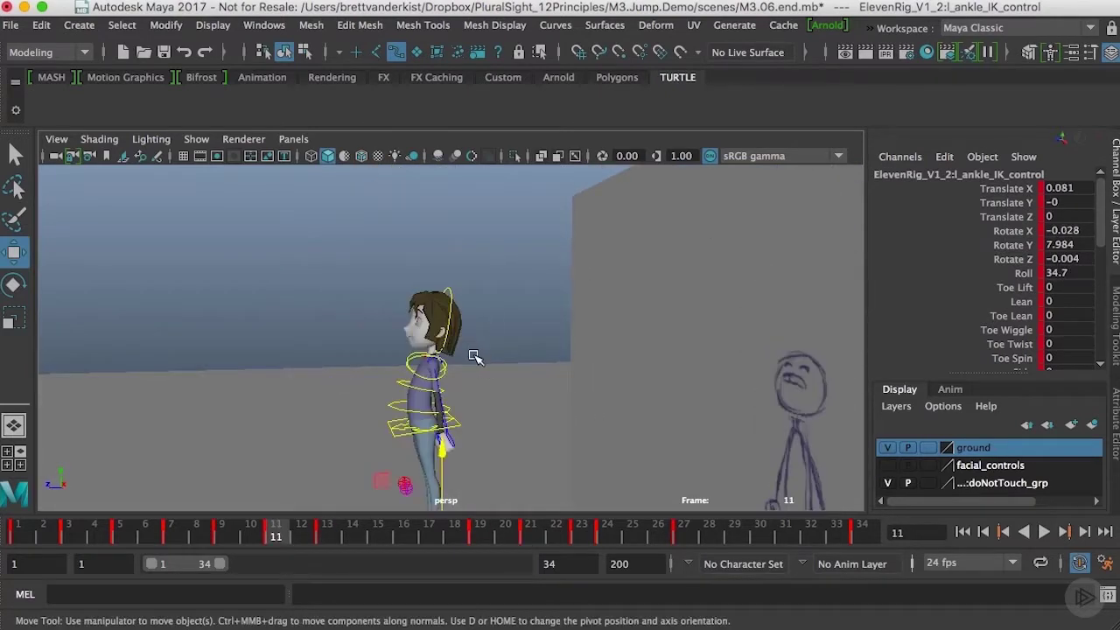
Rotate the left ankle IK control to a Rotate X of 50.573 at frame 13, 32.869 at frame 19 and 6.233 at frame 21.
key("period")
key("e")
key("comma")
key("period")
key("period")
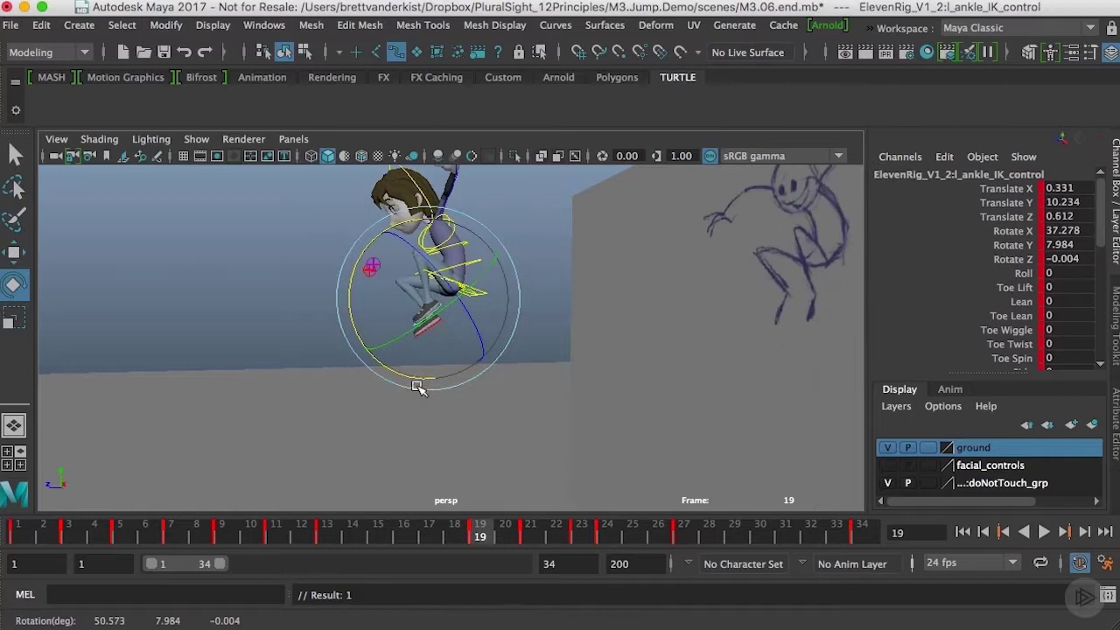
key("period")
key("comma")
key("period")
key("comma")
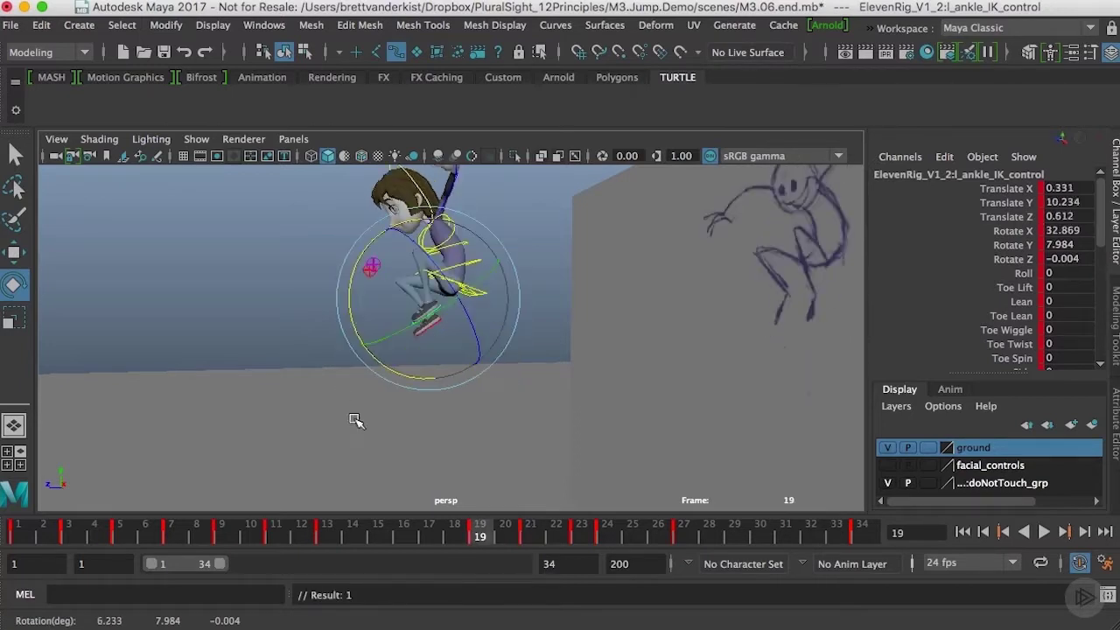
key("period")
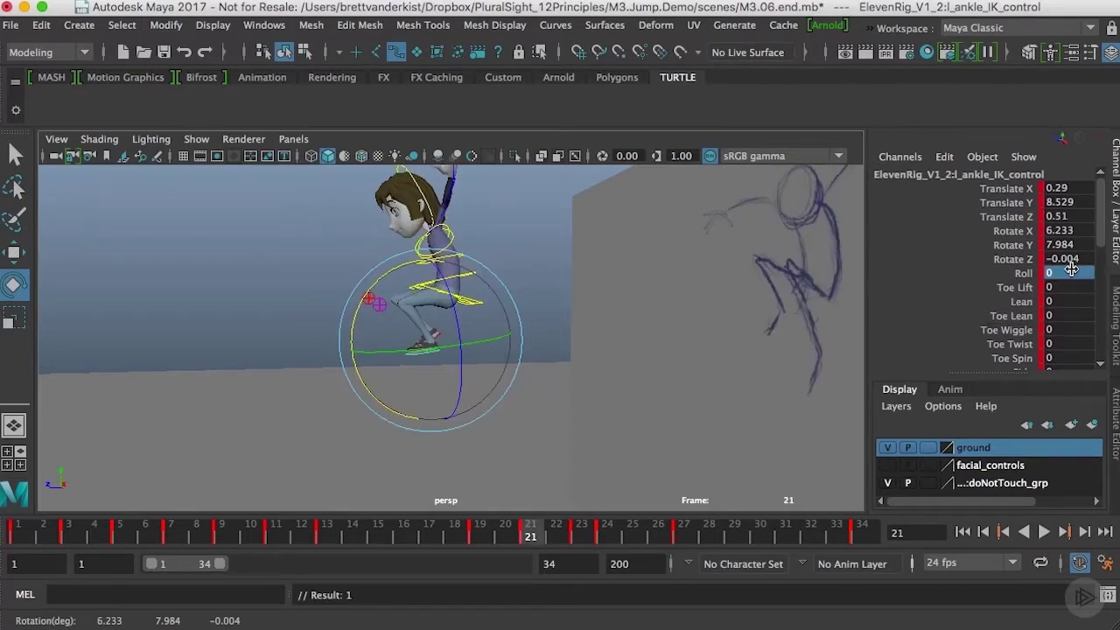
Check the left ankle IK control's Roll attribute across the keys at frames 13, 19 and 21.
key("comma")
key("comma")
key("comma")
key("period")
key("comma")
key("period")
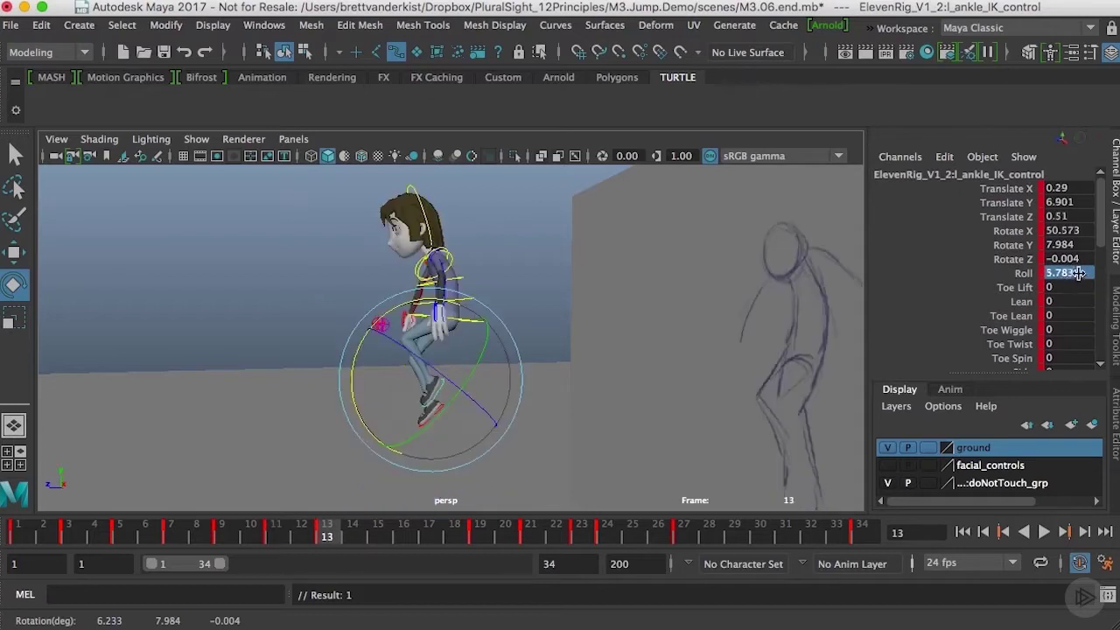
key("period")
key("period")
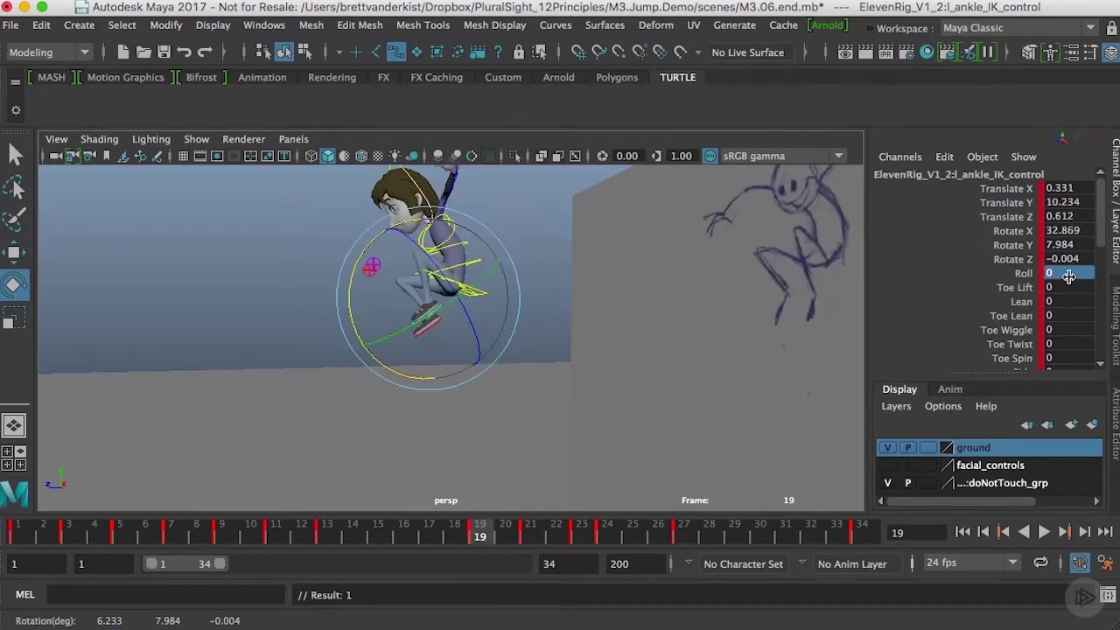
key("period")
key("comma")
key("comma")
key("period")
key("period")
Examine the leg and foot spacing from the front by stepping through the keys around frames 13 to 21.
left_click_drag(512, 438, 639, 372, "alt")
middle_click_drag(639, 372, 622, 308, "alt")
key("comma")
key("comma")
key("comma")
key("comma")
key("period")
key("period")
key("period")
left_click_drag(615, 319, 617, 354, "alt")
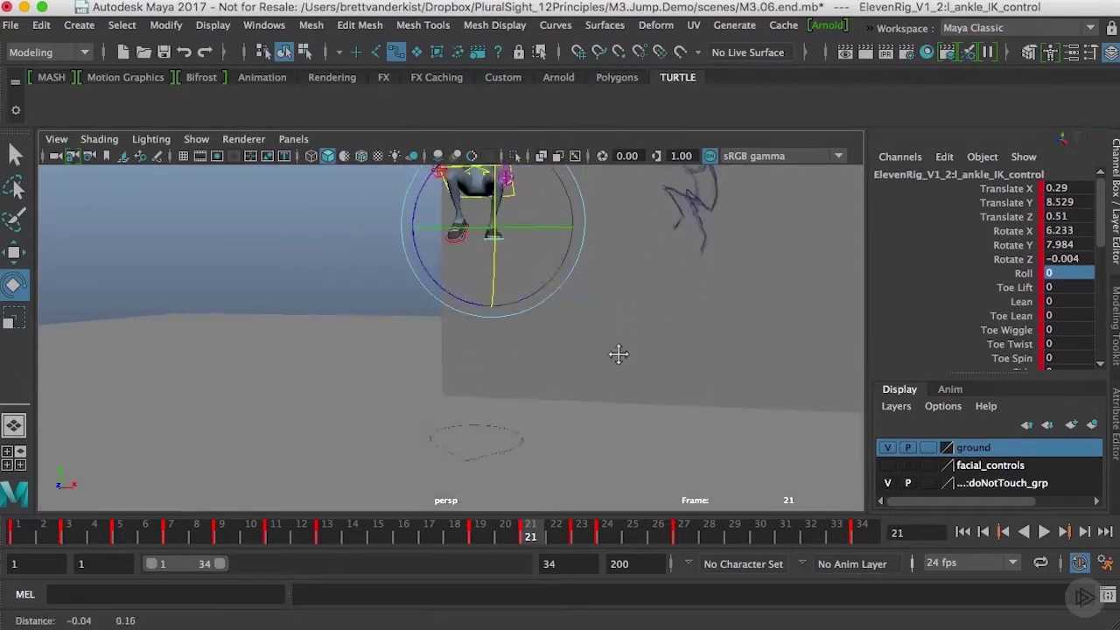
key("comma")
middle_click_drag(618, 355, 603, 411, "alt")
key("comma")
key("comma")
key("period")
key("period")
Move the right ankle IK control inward to a Translate X of -0.022 at frame 13.
left_click(459, 277)
key("comma")
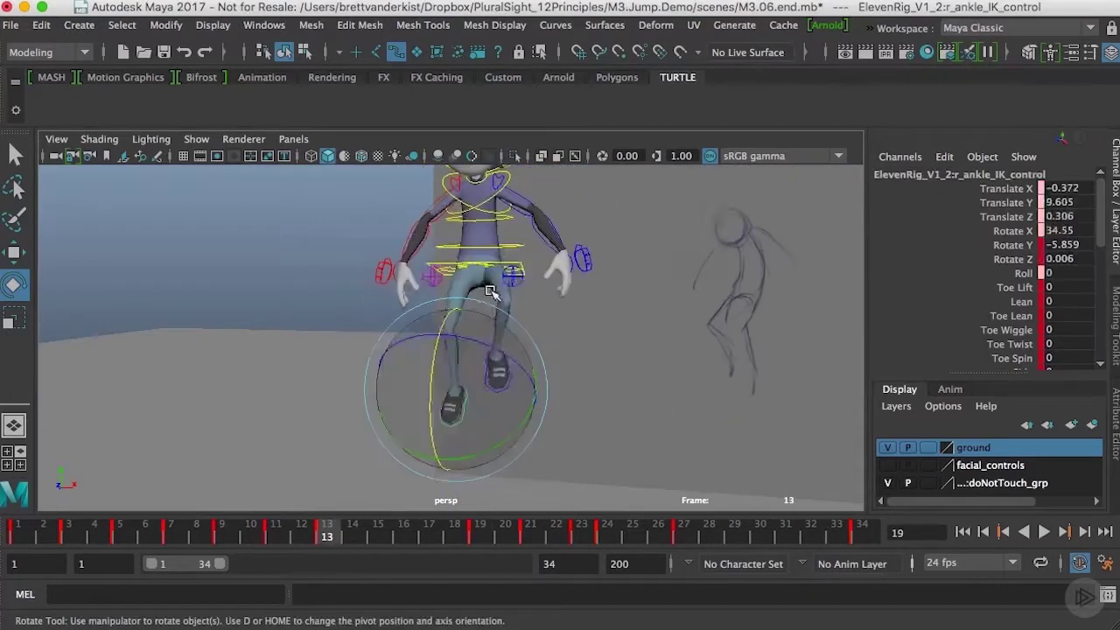
key("comma")
key("period")
left_click_drag(595, 349, 552, 367, "alt")
key("w")
key("period")
key("comma")
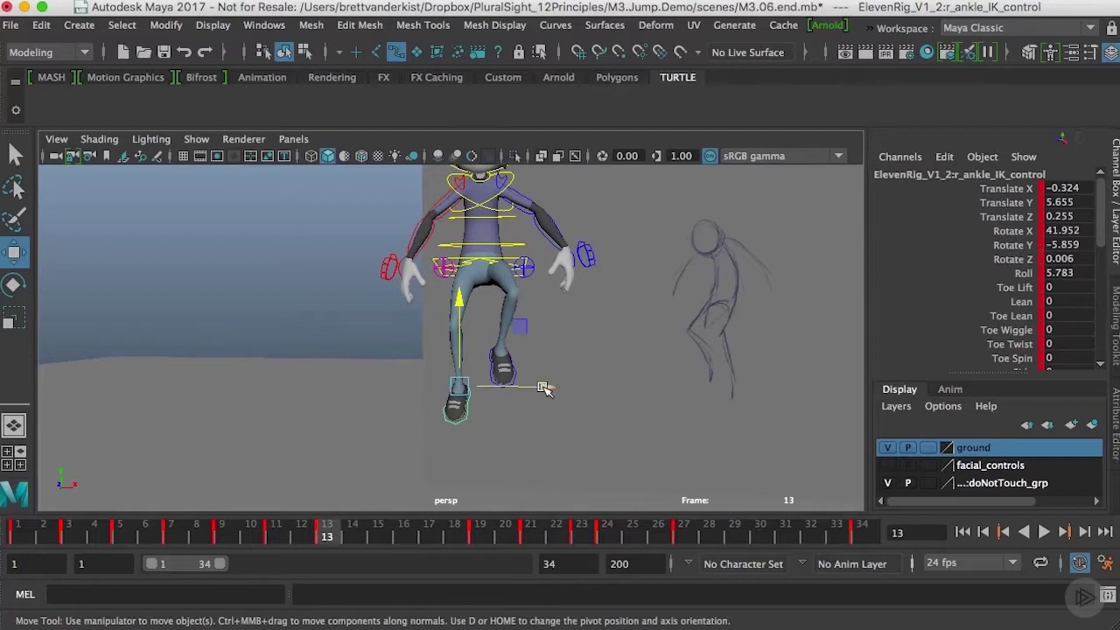
Move the right knee IK control inward at frame 13 and compare the pose with frame 19.
left_click(452, 272)
key("period")
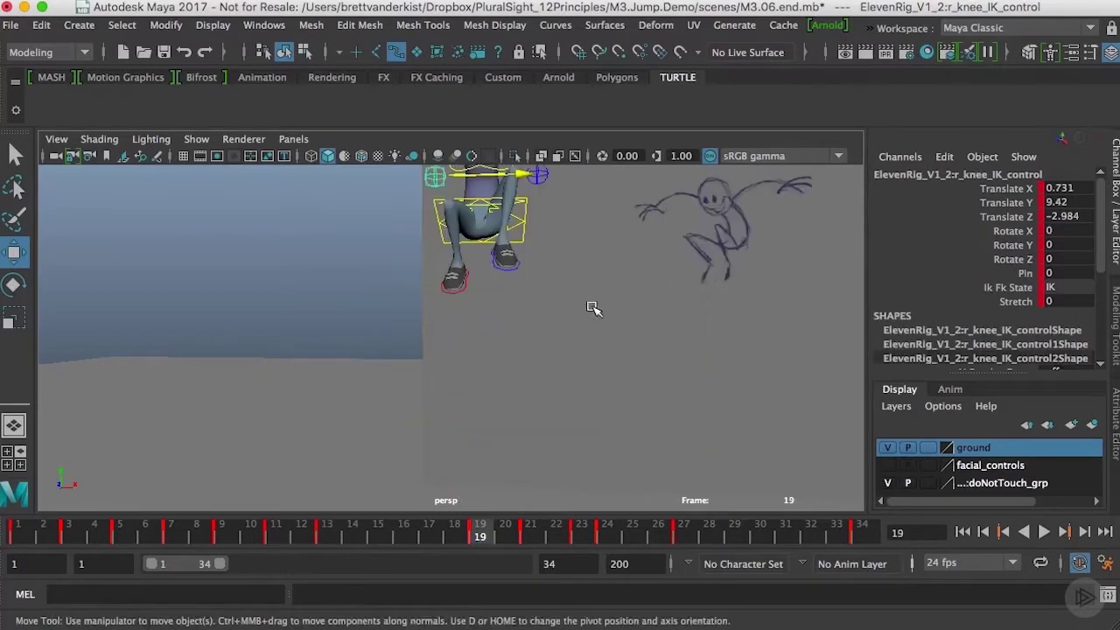
middle_click_drag(553, 311, 545, 415, "alt")
key("comma")
key("period")
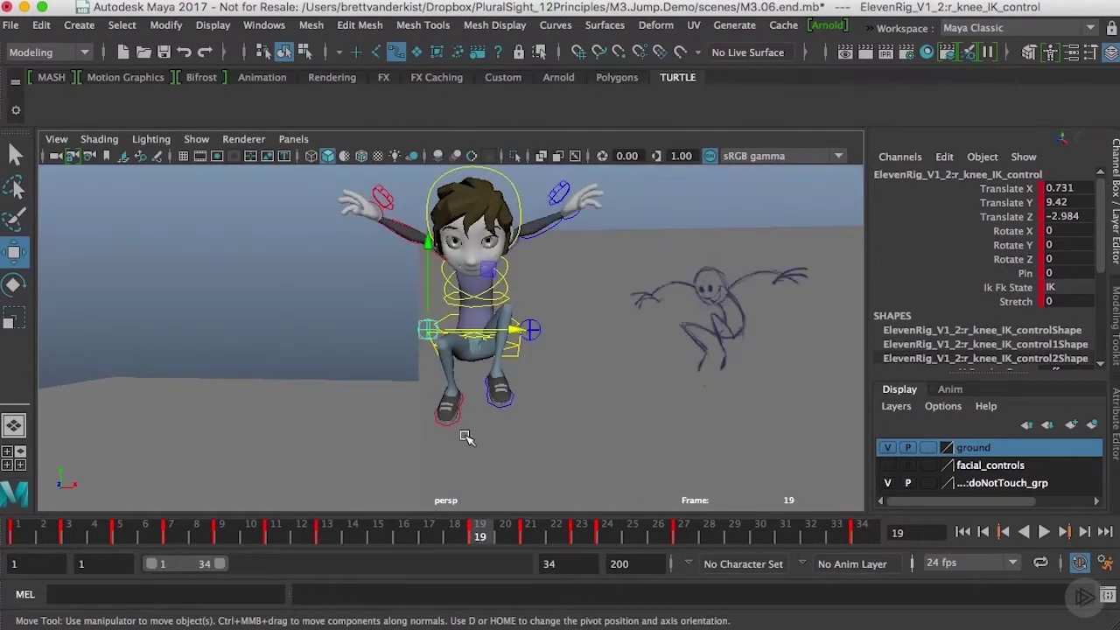
Inspect the right ankle IK control's foot angle from the side at frame 19 and the keys that follow.
left_click(458, 422)
key("e")
mouse_move(510, 427)
left_mouse_down("alt")
mouse_move(562, 407)
mouse_move(537, 405)
mouse_move(526, 432)
left_mouse_up("alt")
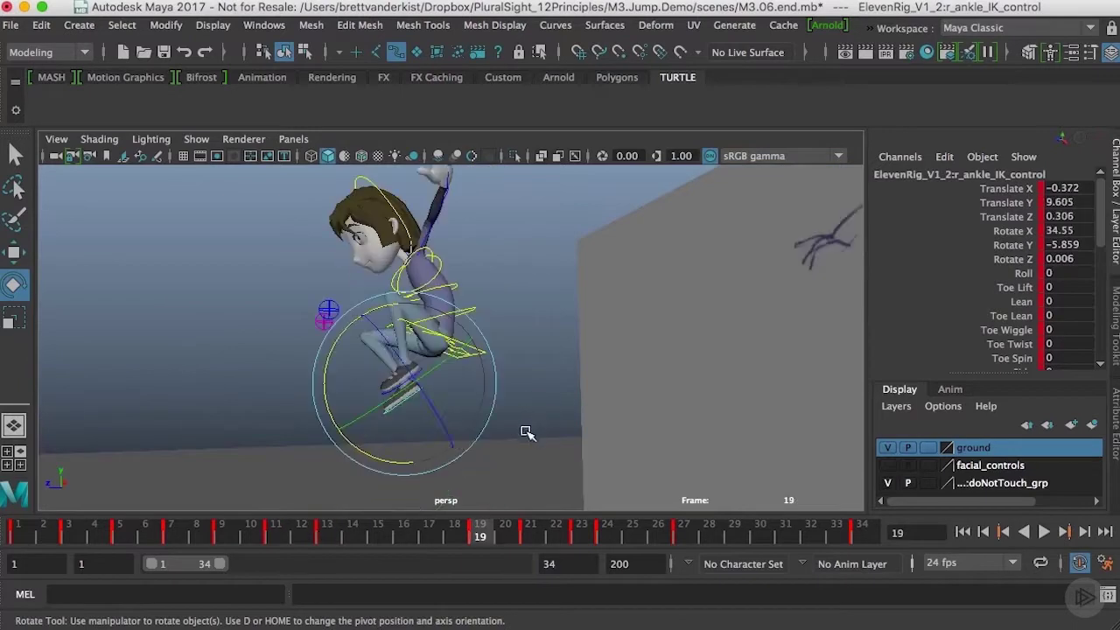
key("period")
left_click_drag(458, 487, 633, 446, "alt")
middle_click_drag(632, 445, 586, 278, "alt")
mouse_move(586, 278)
left_mouse_down("alt")
mouse_move(533, 407)
mouse_move(435, 464)
mouse_move(539, 422)
mouse_move(513, 425)
left_mouse_up("alt")
key("comma")
key("period")
Lower the right ankle IK control at frame 23 to Translate Y 2.127 and Translate Z 0.551, comparing it with the neighboring keys.
key("w")
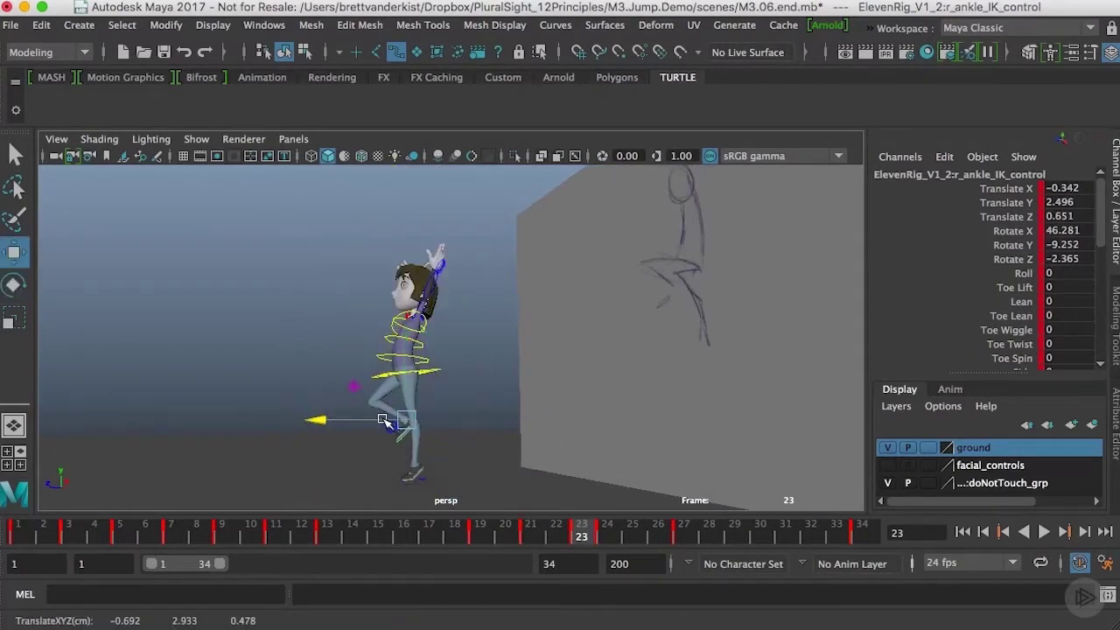
left_click_drag(411, 403, 413, 411)
key("period")
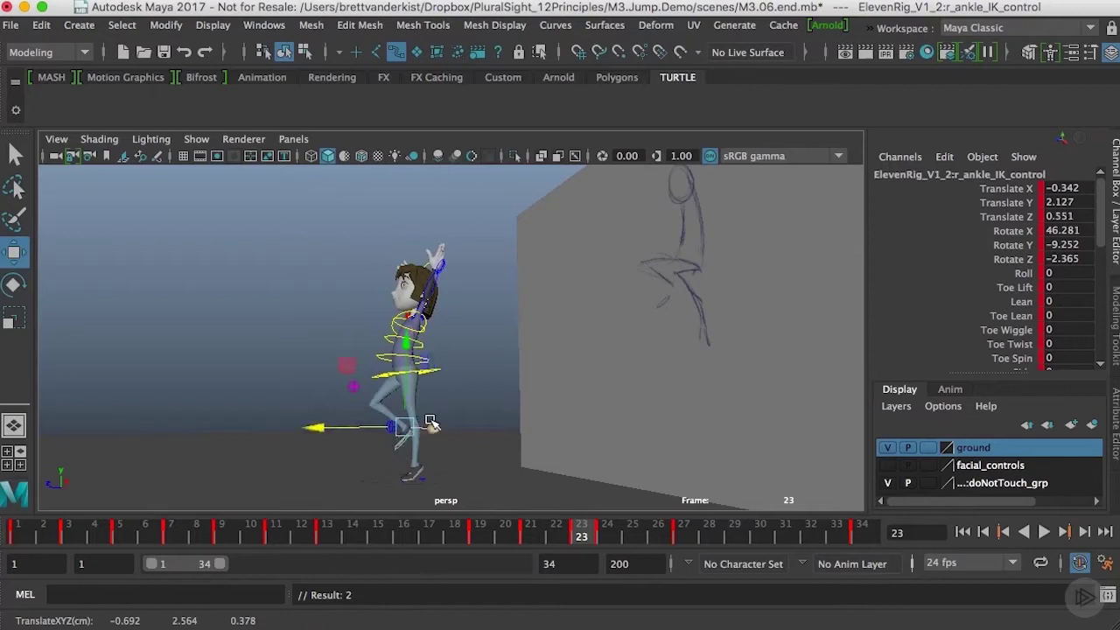
key("period")
key("comma")
key("comma")
key("comma")
key("period")
key("period")
left_click_drag(517, 350, 629, 372, "alt")
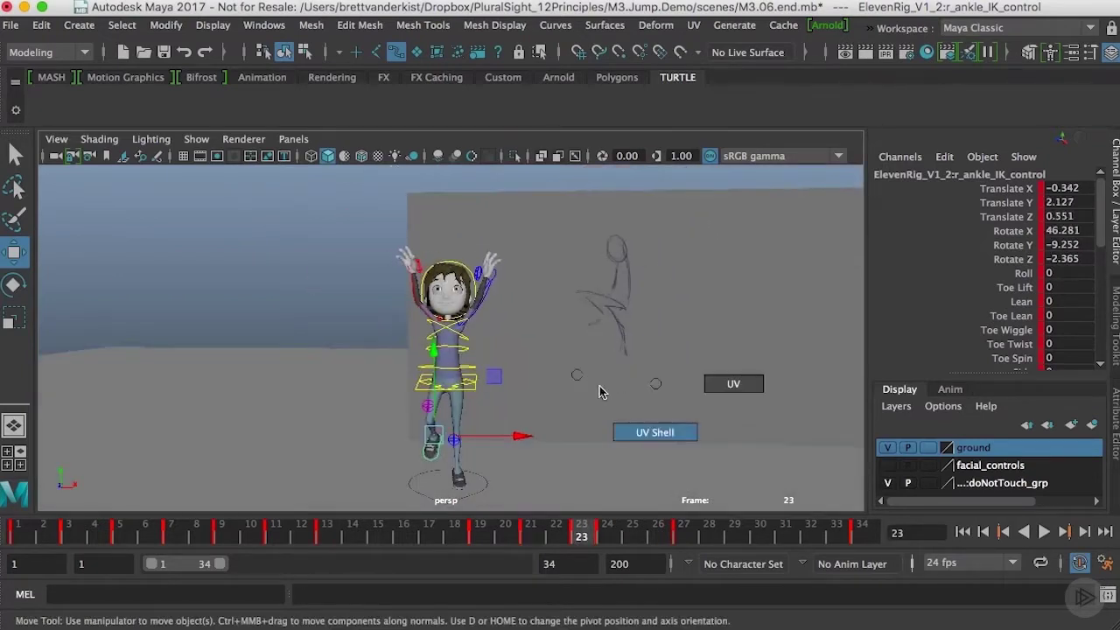
right_click_drag(599, 391, 651, 394, "alt")
key("F8")
key("F8")
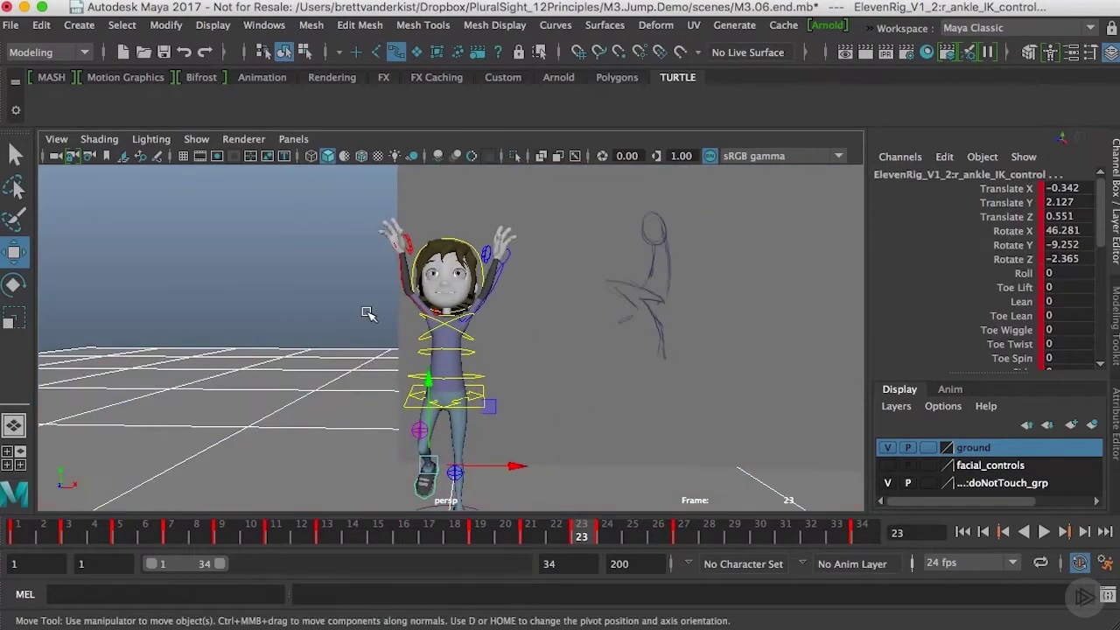
Step back and forth between frames 13 and 23 to examine the spacing at the jump's peak.
key("alt+comma")
key("alt+comma")
key("alt+comma")
key("alt+comma")
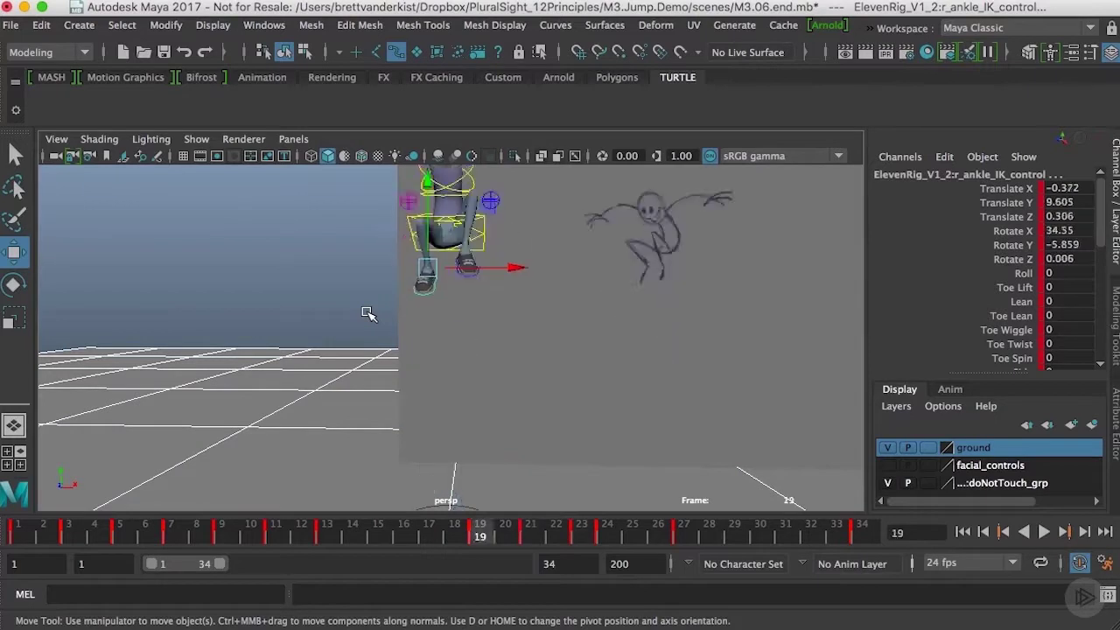
key("alt+period")
key("alt+period")
left_click_drag(628, 330, 542, 426, "alt")
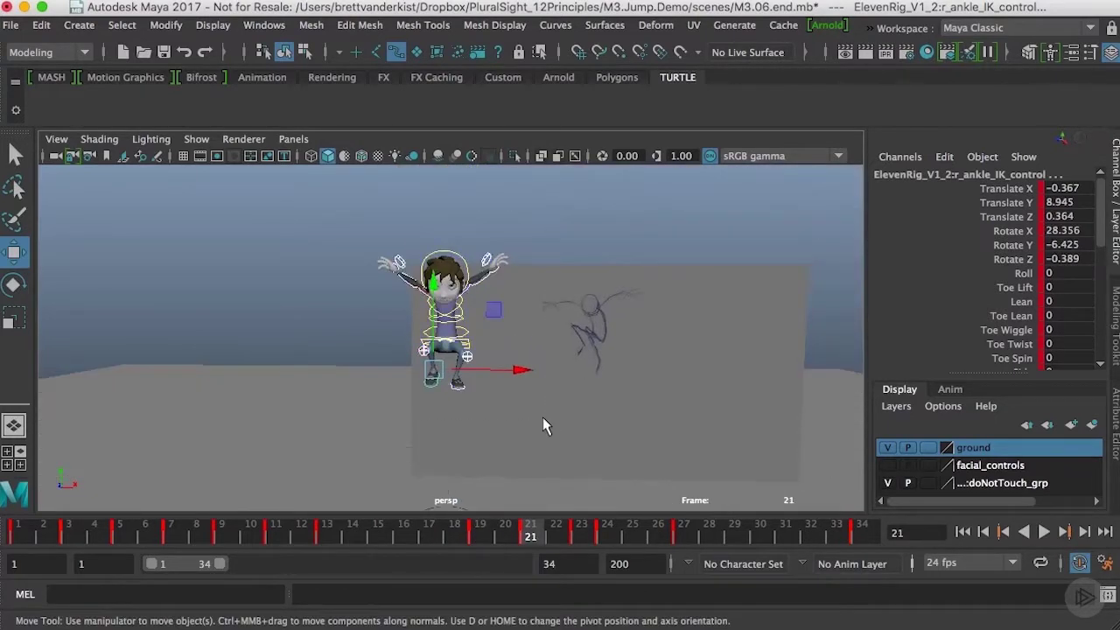
key("period")
key("comma")
key("comma")
key("period")
key("comma")
key("period")
key("comma")
key("comma")
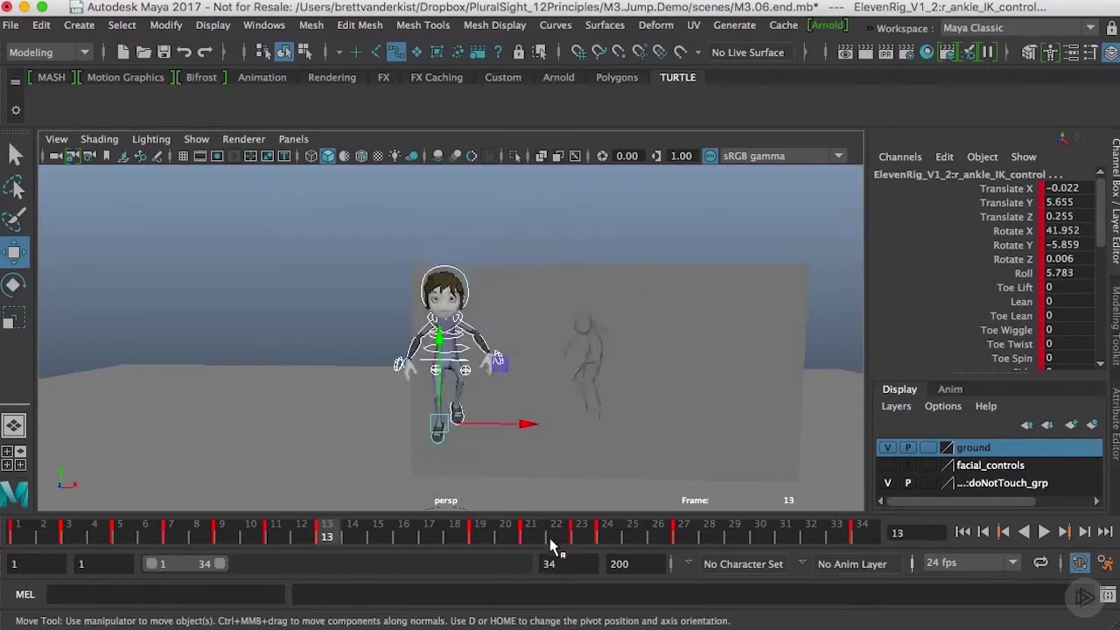
key("period")
key("period")
key("comma")
At frame 19, rotate the left elbow FK control to a Rotate Z of about 22.8 and lower the right forearm similarly.
key("q")
right_click_drag(570, 325, 679, 342, "alt")
left_click_drag(679, 342, 672, 383, "alt")
left_click(503, 286)
key("e")
left_click_drag(534, 332, 536, 330)
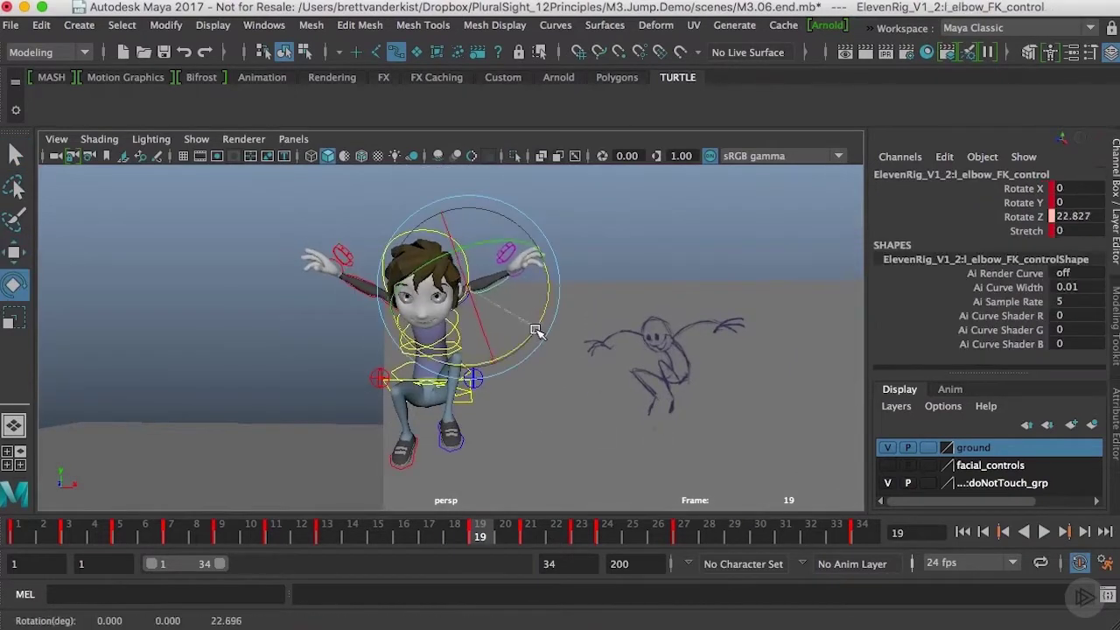
left_click(369, 297)
key("e")
left_click_drag(425, 348, 435, 344)
At frame 19, rotate the left wrist FK control to 6.524, 15.854, 6.475 and the right one to 24.396, -2.445, 5.373.
key("q")
left_click(520, 277)
key("e")
left_click_drag(514, 353, 482, 339)
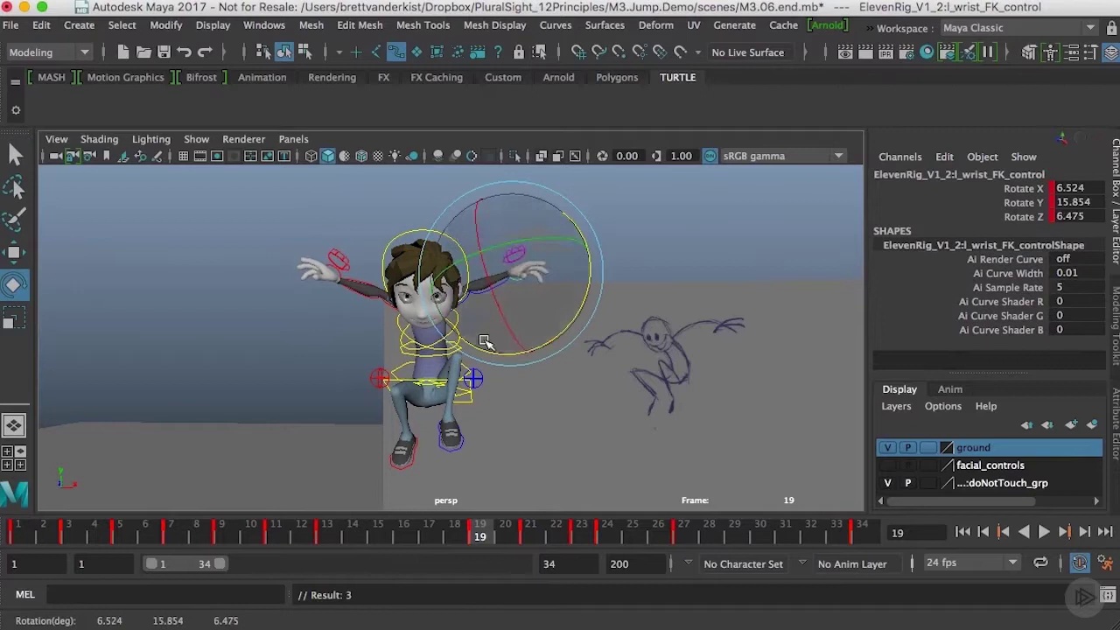
key("q")
left_click(349, 281)
key("e")
key("q")
left_click(341, 276)
key("e")
left_click_drag(334, 356, 364, 353)
Step through the keys at frames 13, 19 and 21 to examine the drag in the wrists.
key("comma")
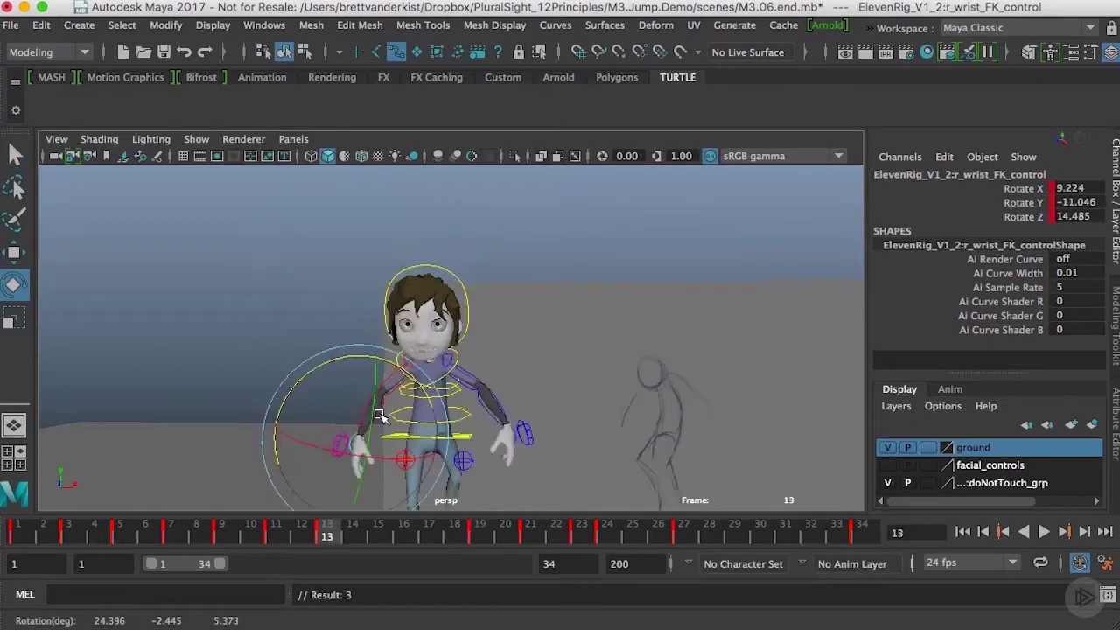
key("period")
key("period")
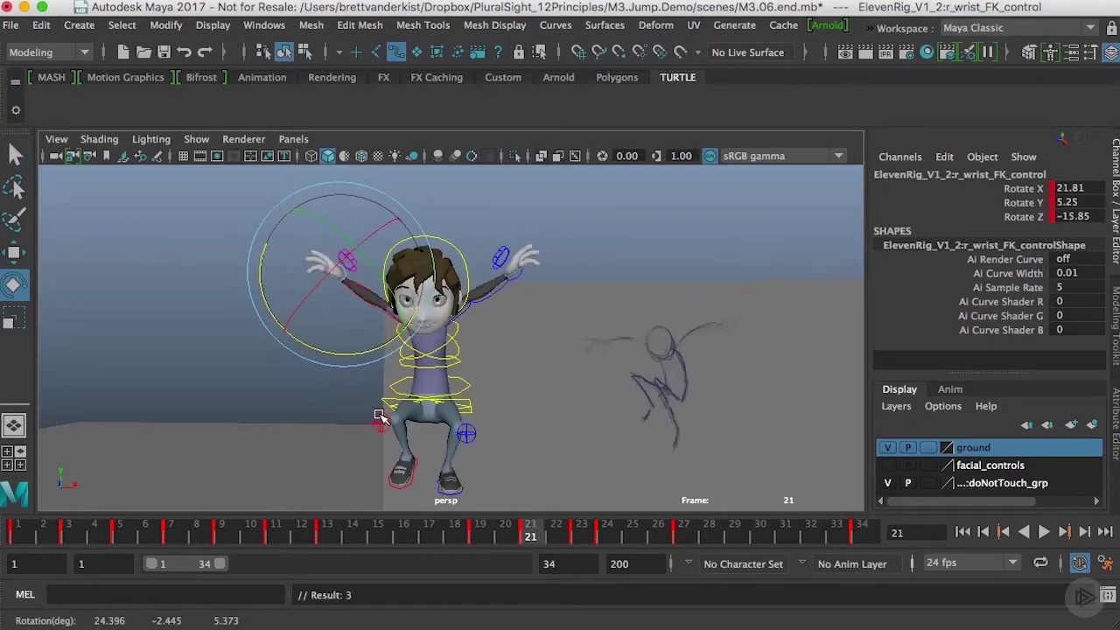
key("comma")
key("period")
key("comma")
key("comma")
key("period")
key("period")
key("comma")
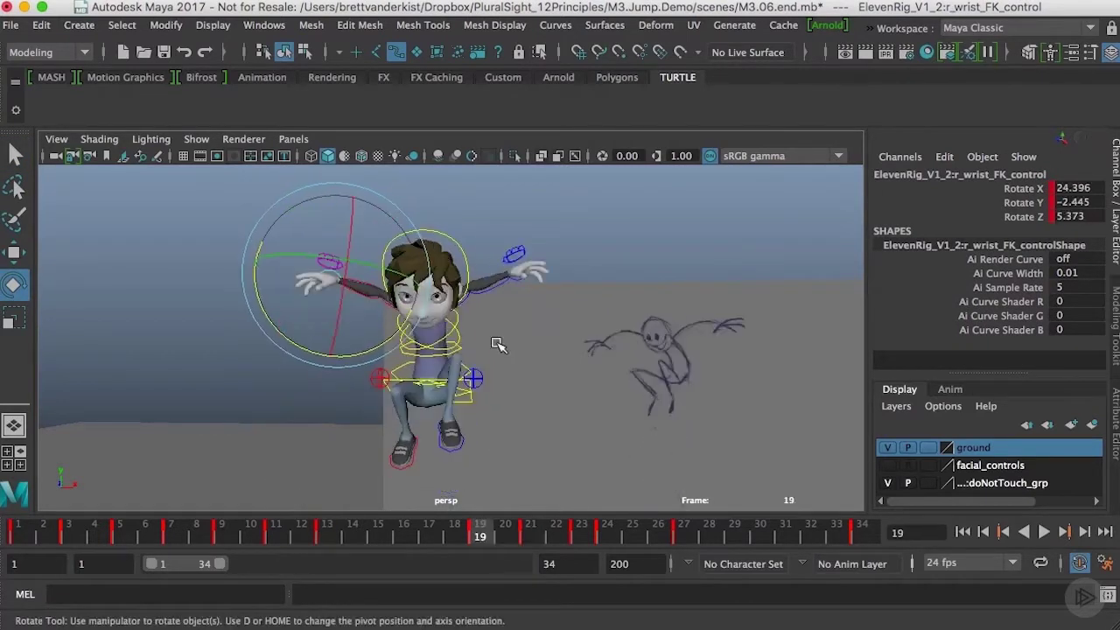
key("comma")
key("period")
key("period")
Rotate the left and right wrist FK controls at frame 21 and compare the hands with frames 19 and 13.
left_click(518, 254)
left_click_drag(573, 297, 568, 331)
left_click(349, 265)
left_click_drag(317, 346, 378, 356)
key("comma")
key("period")
key("comma")
key("comma")
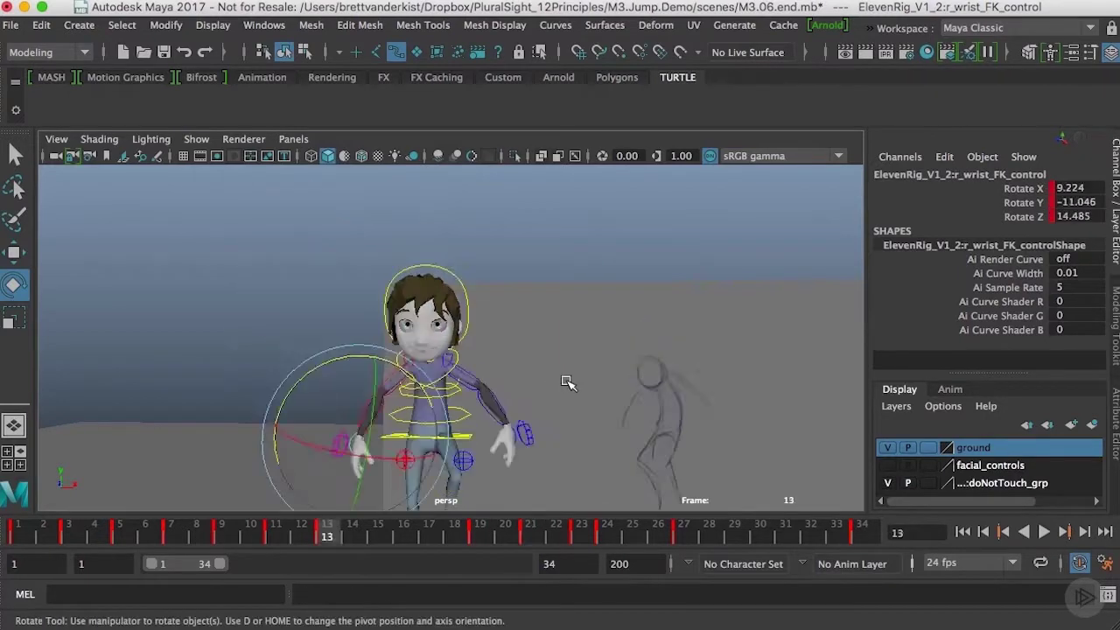
Examine the arm and hand overlap by stepping through frames 19 to 23.
key("period")
key("period")
key("period")
key("comma")
key("comma")
key("period")
key("alt+period")
key("alt+comma")
key("alt+period")
key("alt+period")
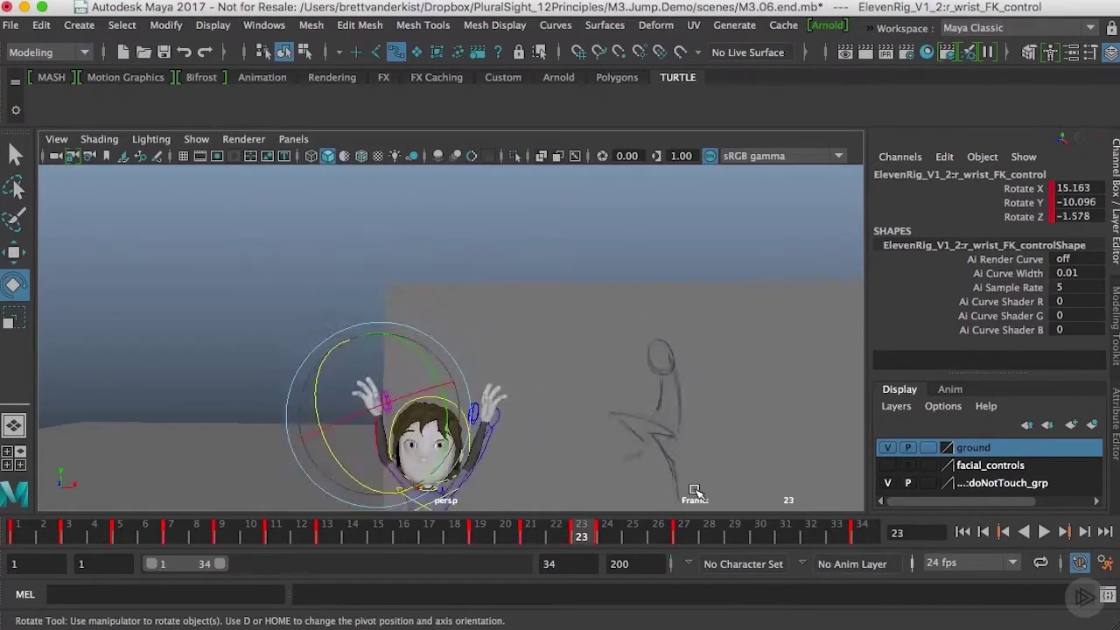
Select all the character's controls, shift the keys at frames 23 and 24 to 25 and 26, and select the keys at frames 26 and 27.
right_click_drag(742, 385, 598, 302, "alt")
middle_click_drag(597, 302, 567, 254, "alt")
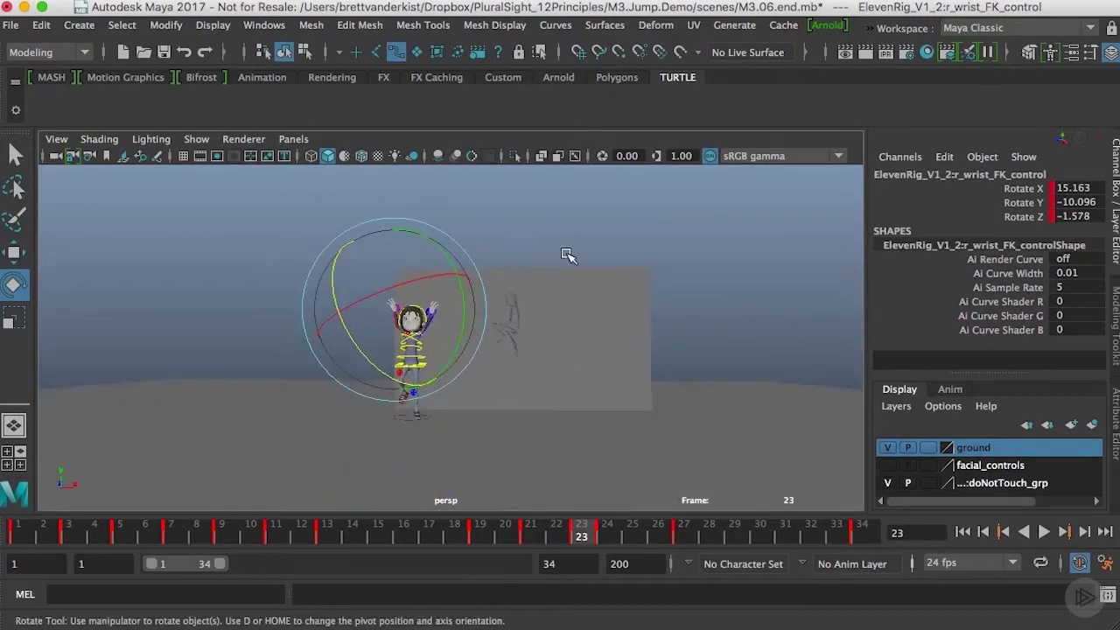
key("q")
left_click_drag(351, 241, 486, 433)
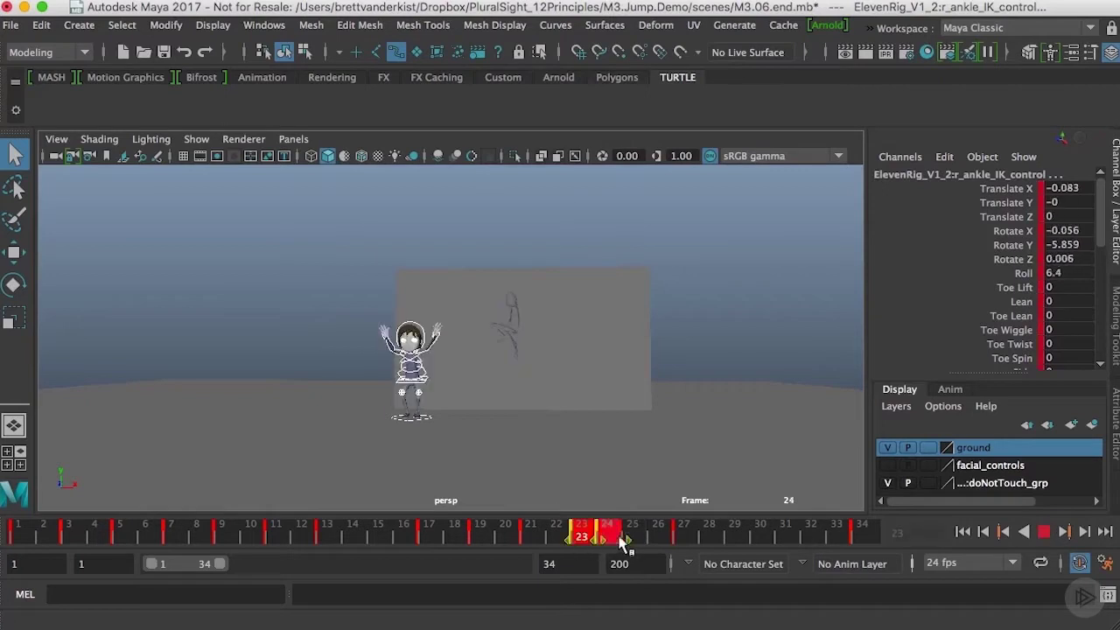
left_click(634, 539)
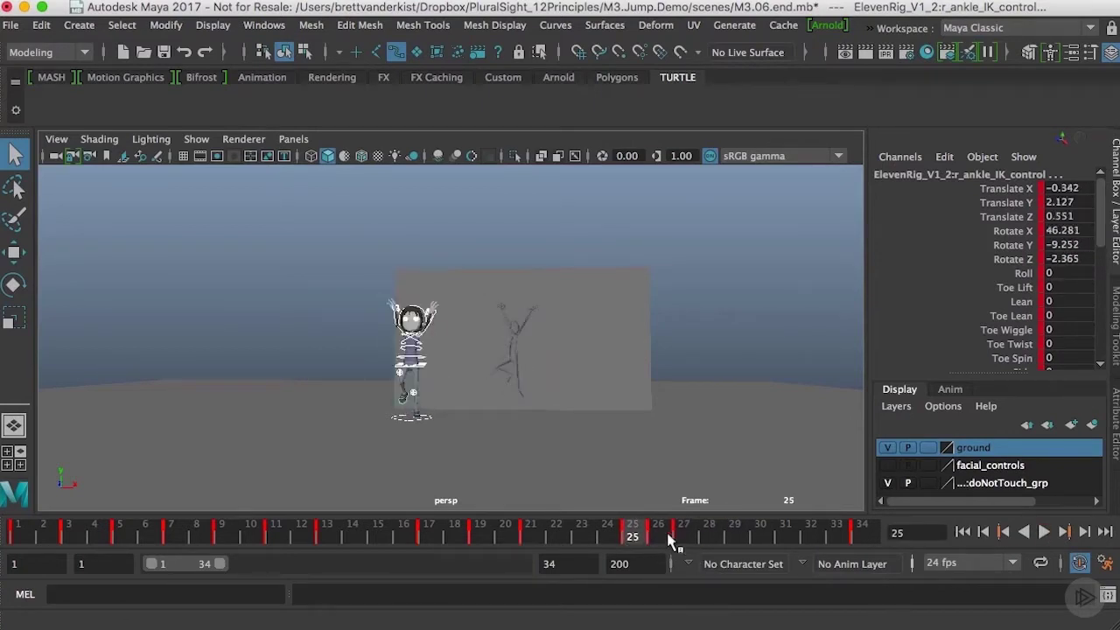
left_click_drag(648, 547, 689, 548)
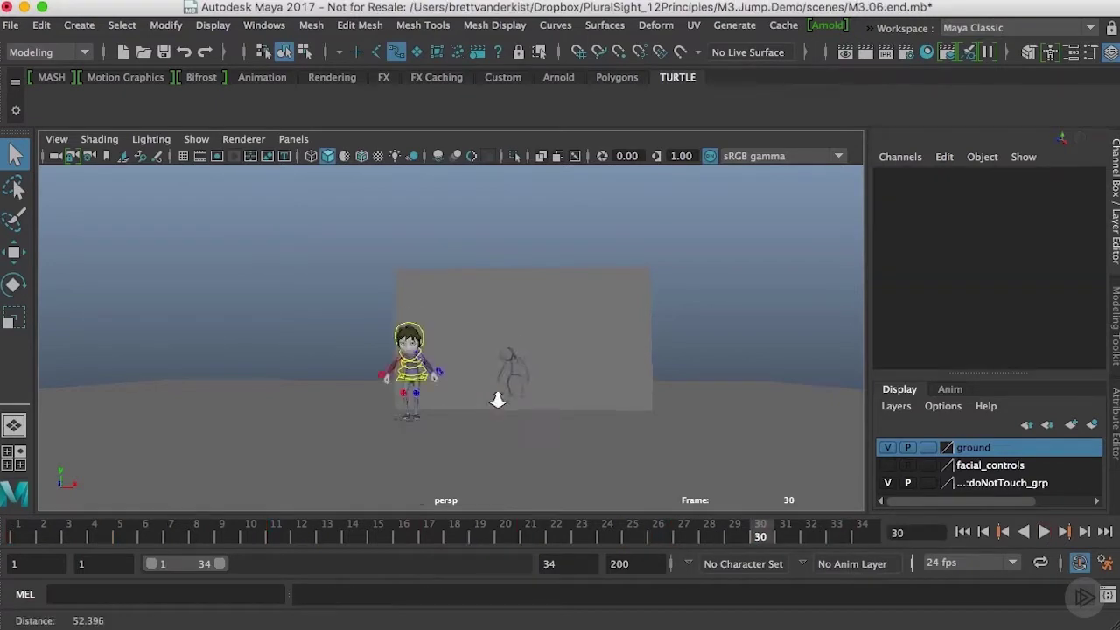
Play back the whole jump and select all of the character's controls.
right_click_drag(498, 398, 579, 434, "alt")
key("alt+v")
key("alt+shift+v")
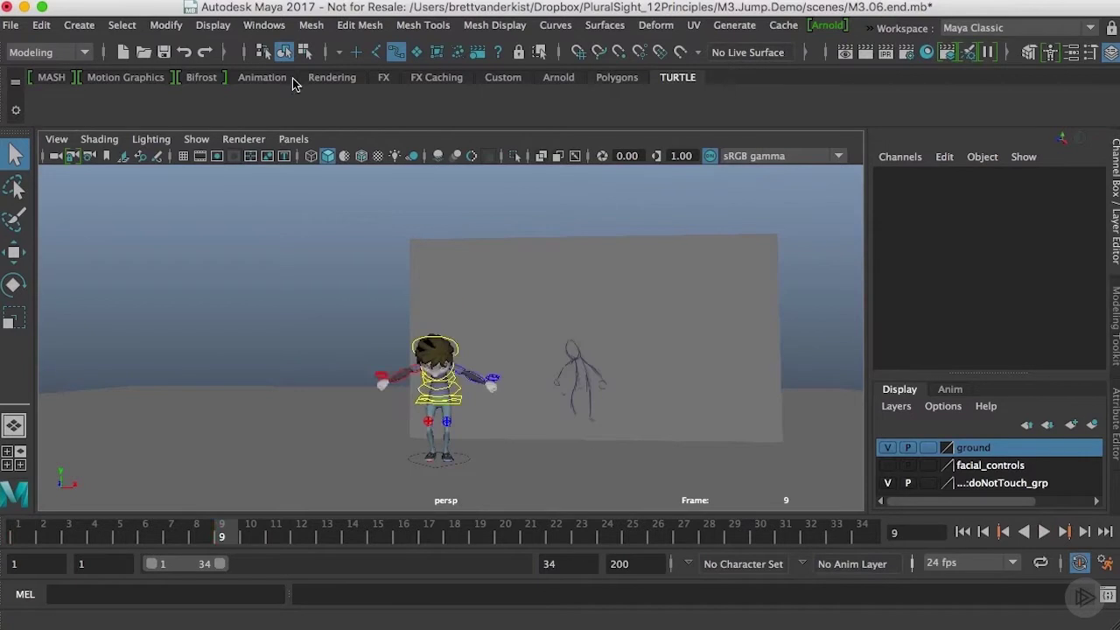
left_click_drag(328, 269, 545, 487)
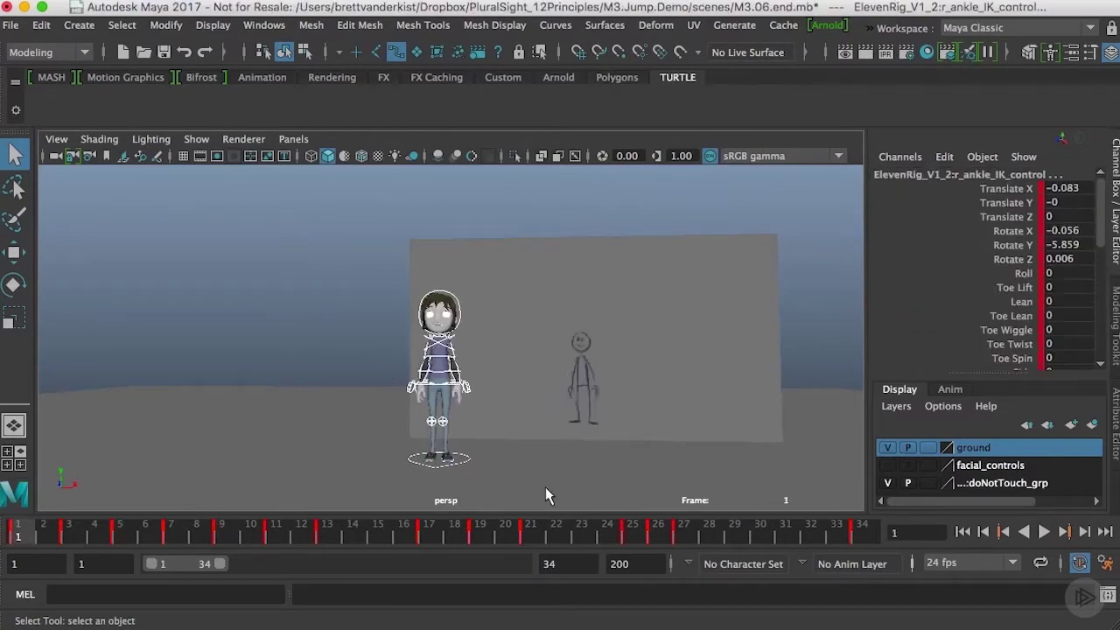
Step back and forth through the keys from frame 1 to 13 to examine the anticipation and takeoff poses.
key("comma")
key("period")
key("period")
key("period")
key("comma")
key("comma")
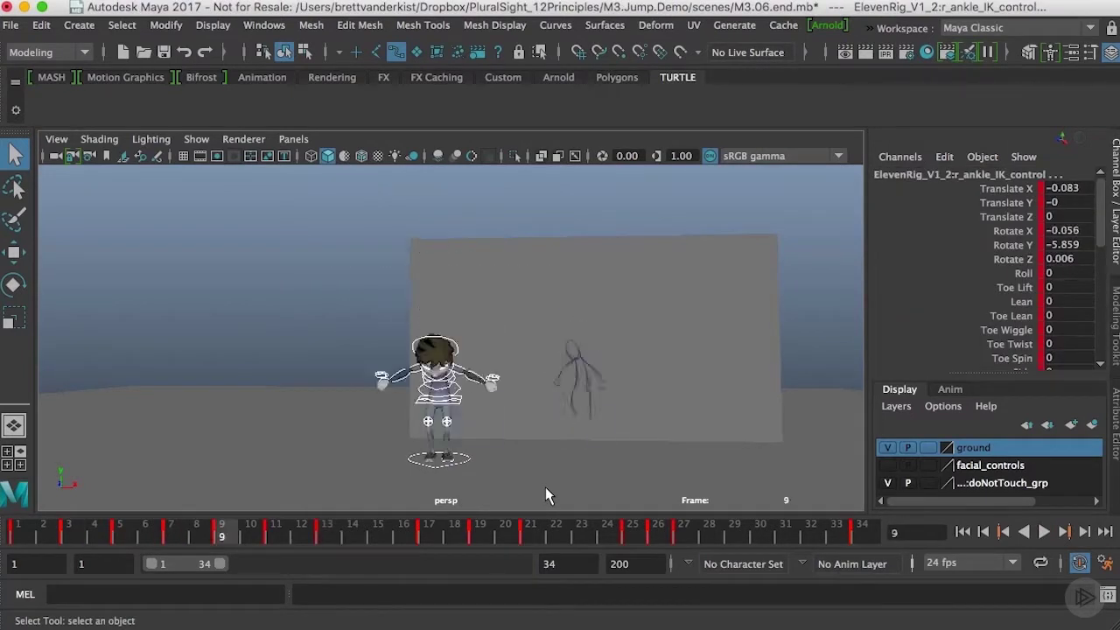
key("period")
key("period")
key("comma")
key("period")
key("comma")
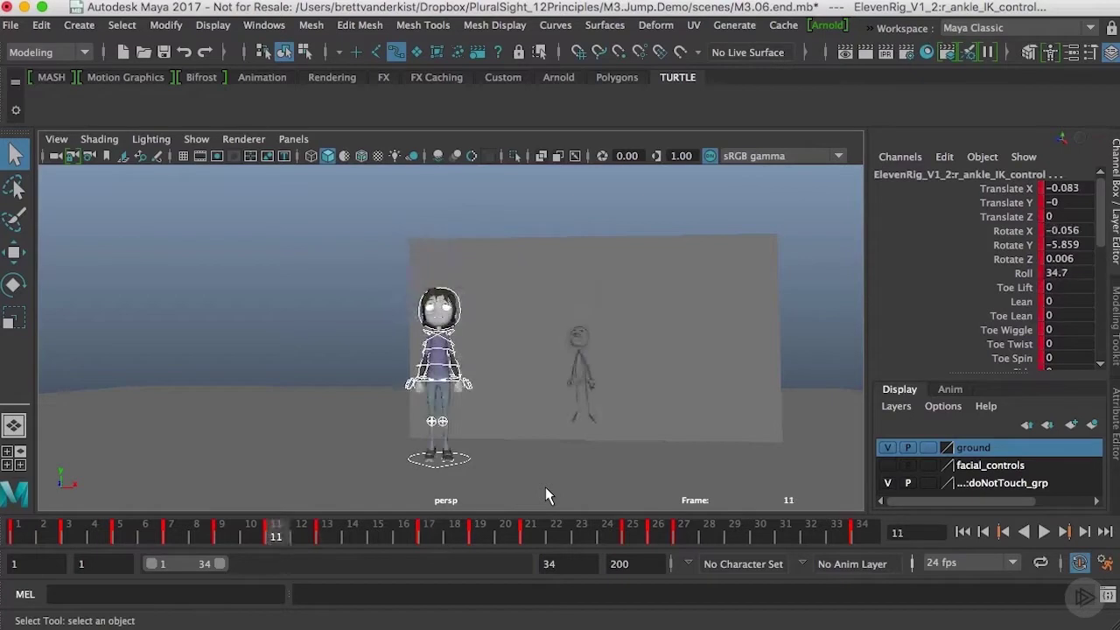
key("period")
key("comma")
key("period")
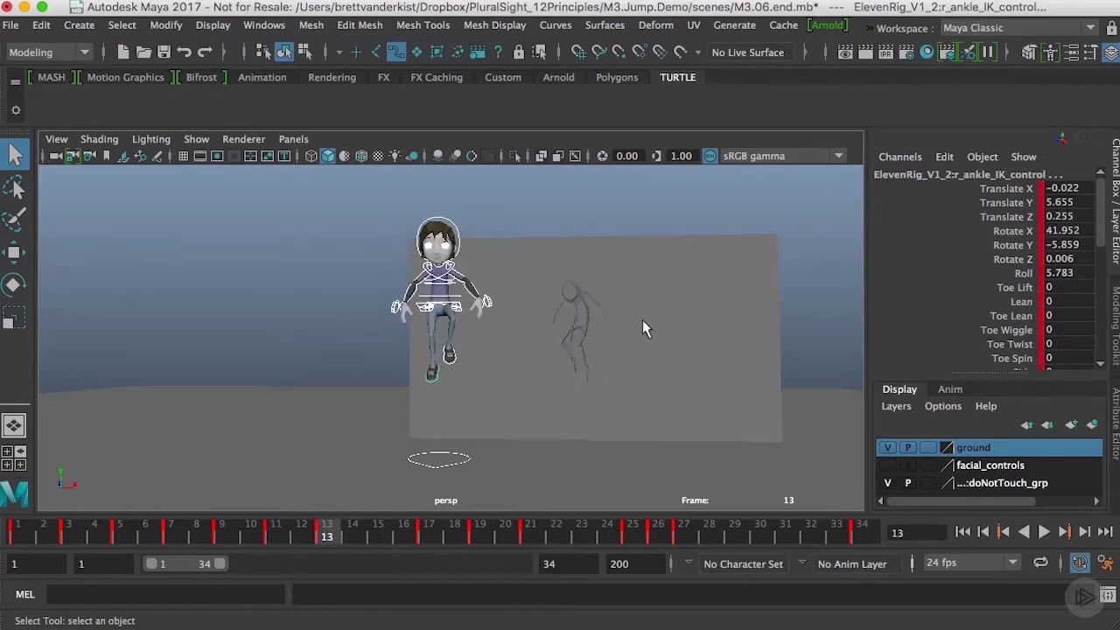
Step through the keys from frame 13 to 21 to examine the rise and peak poses from several angles.
left_click_drag(642, 329, 658, 364, "alt")
key("comma")
key("period")
key("comma")
key("period")
key("period")
key("period")
key("period")
key("comma")
key("period")
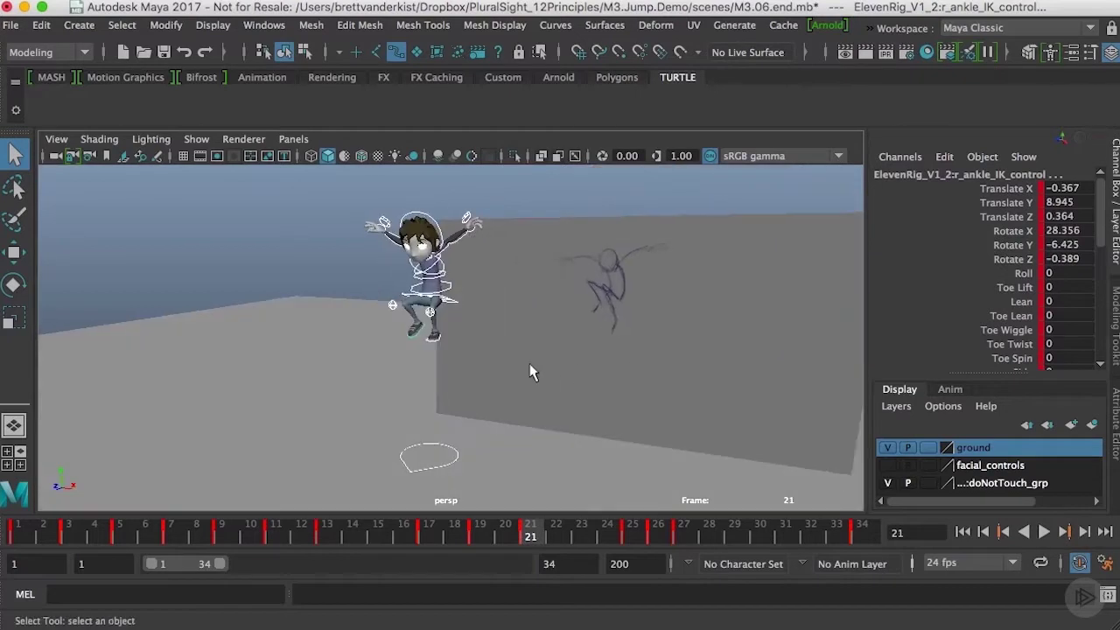
left_click_drag(523, 372, 562, 375, "alt")
key("comma")
key("comma")
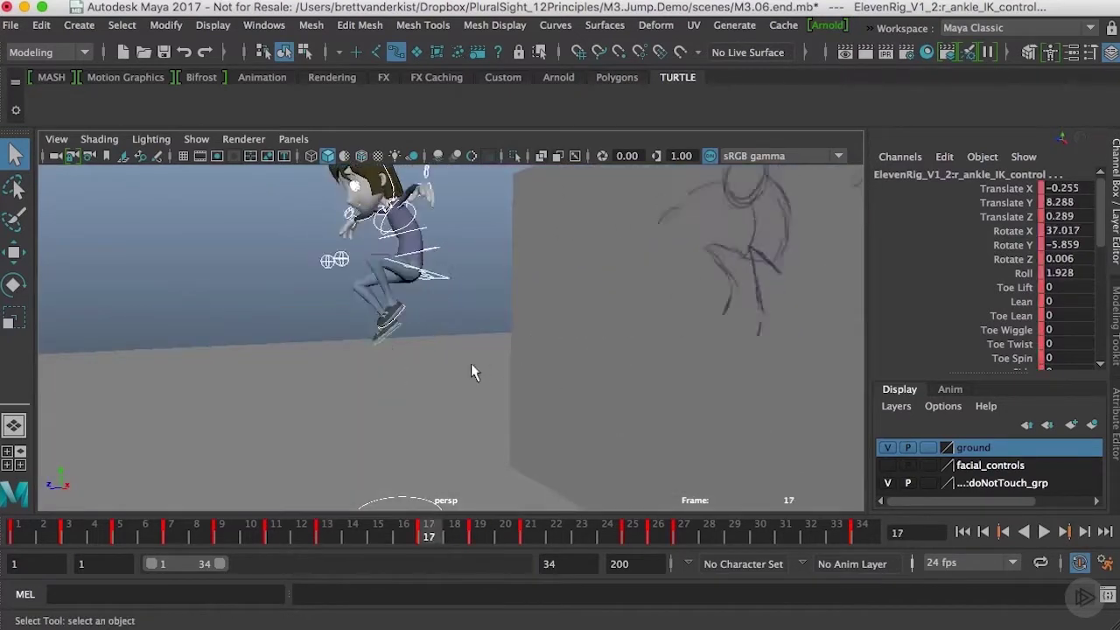
Select the left ankle IK control, compare its neighbouring keys, and set its Rotate X to 18.209 at frame 19.
key("period")
left_click(405, 289)
left_click_drag(420, 302, 473, 338, "alt")
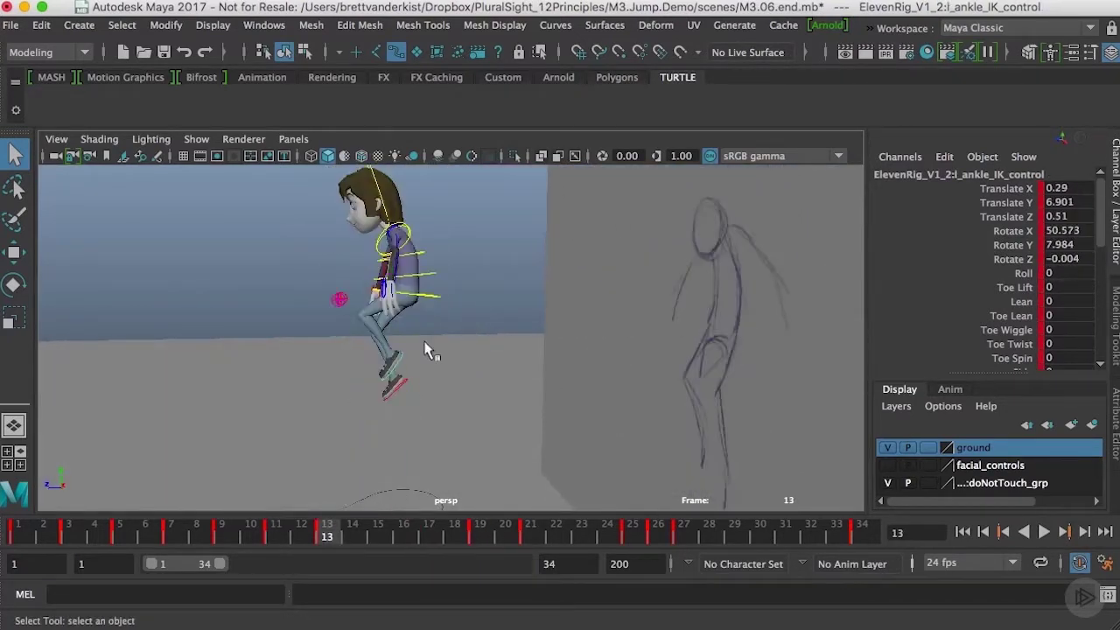
key("w")
key("period")
key("comma")
key("comma")
key("period")
key("e")
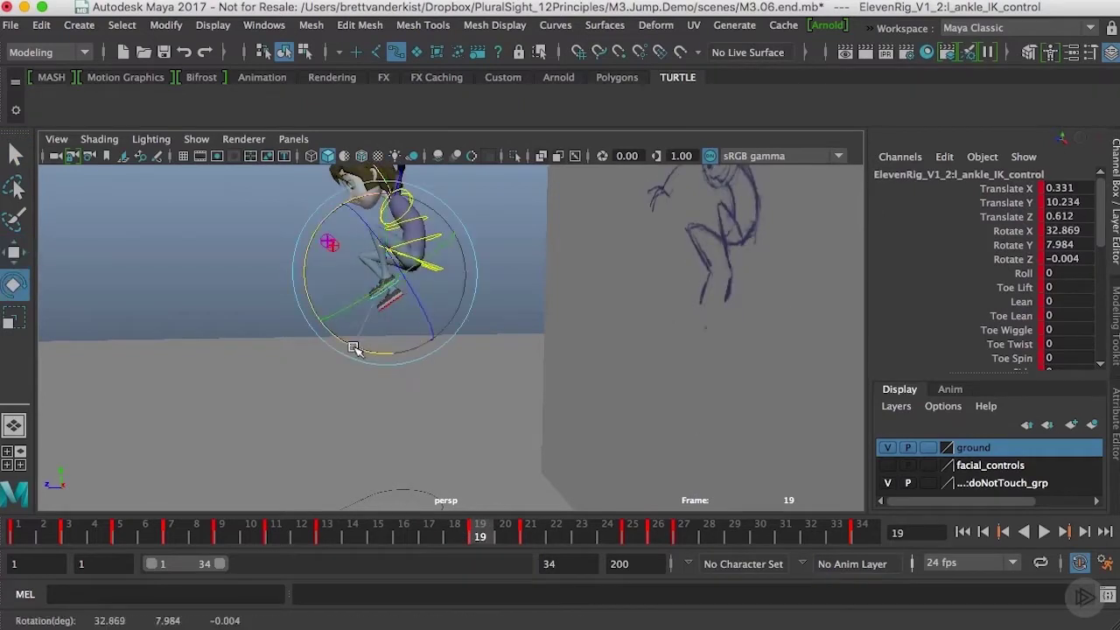
left_click_drag(352, 349, 335, 339)
key("comma")
key("period")
Raise the left ankle IK control at frame 21 and compare the pose with the preceding keys.
key("period")
key("period")
key("period")
key("w")
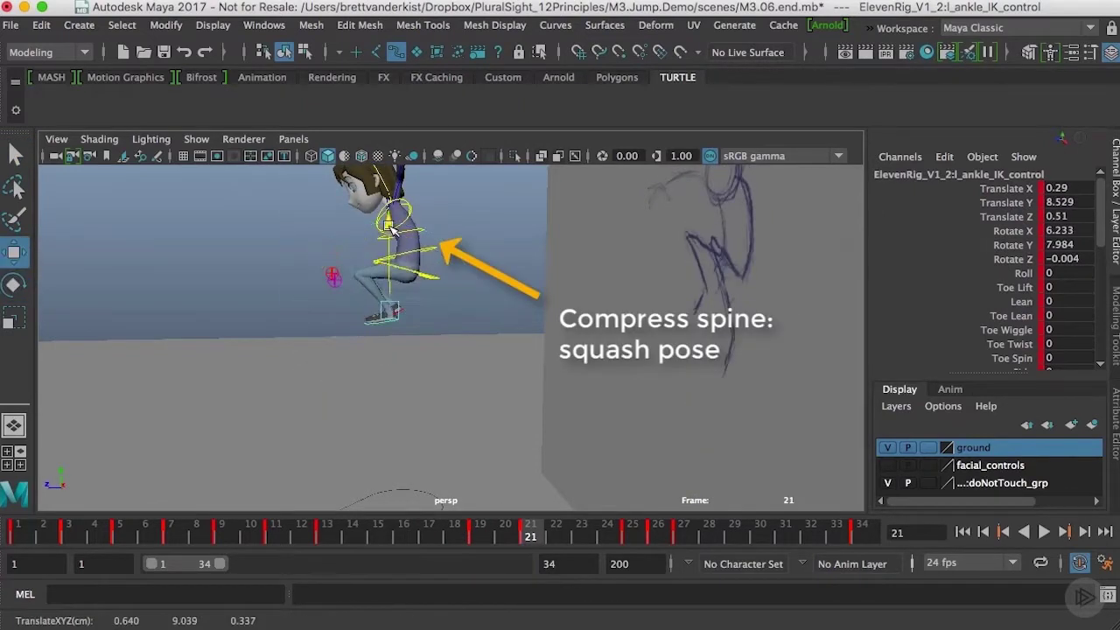
key("comma")
key("comma")
Lower the right ankle IK control at frame 19 and compare the foot with the neighbouring keys.
mouse_move(467, 342)
left_mouse_down("alt")
mouse_move(487, 358)
mouse_move(627, 362)
left_mouse_up("alt")
key("comma")
key("period")
left_click(408, 320)
key("comma")
key("period")
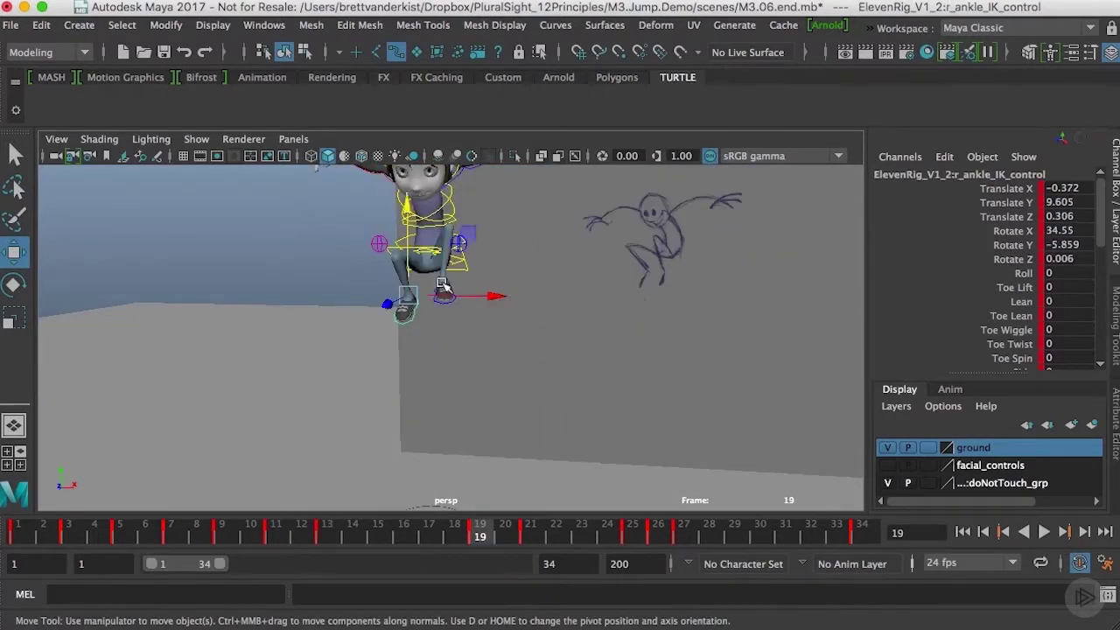
key("period")
key("comma")
left_click_drag(409, 219, 408, 238)
key("comma")
key("period")
key("period")
key("comma")
key("period")
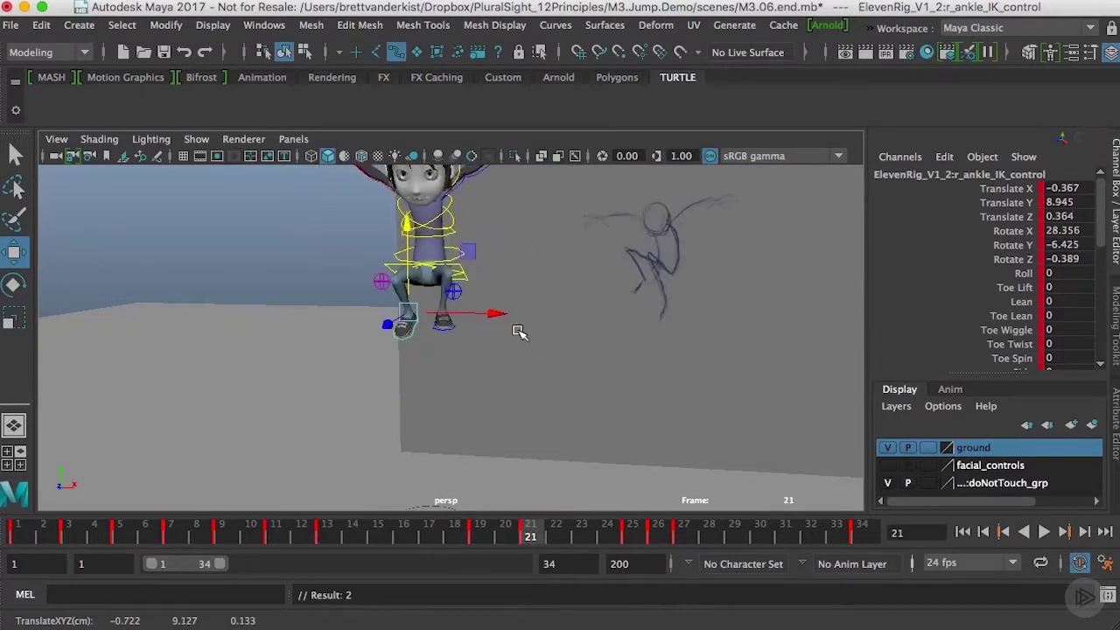
Examine the feet around frames 19 and 21 from the side and play back the jump.
key("comma")
left_click_drag(518, 333, 407, 358, "alt")
key("period")
key("comma")
key("comma")
key("period")
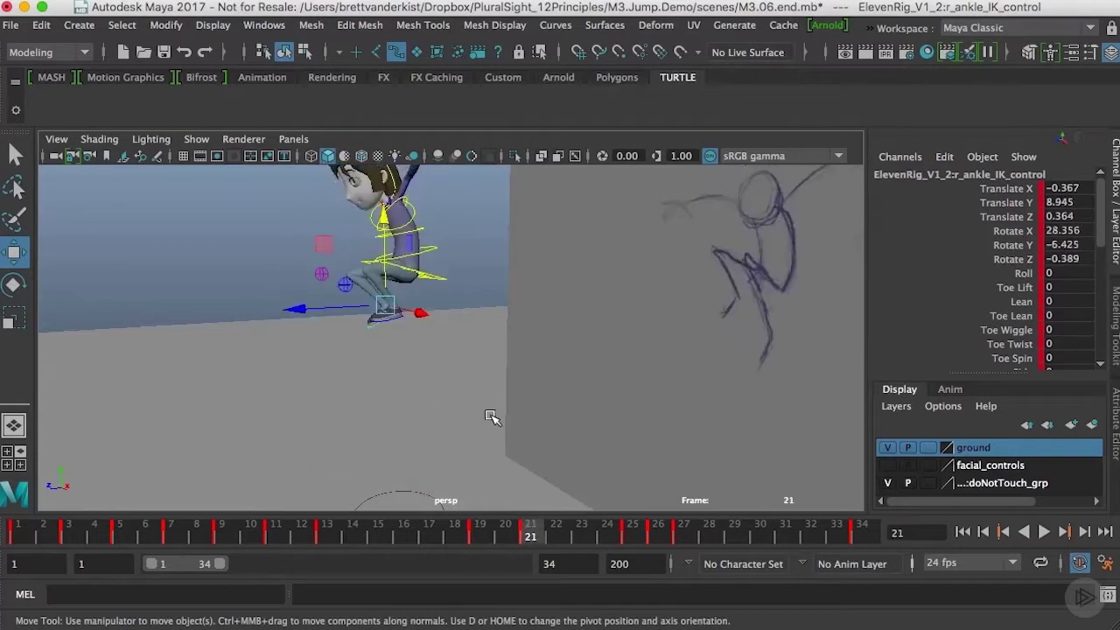
key("alt+period")
left_click_drag(496, 418, 695, 374, "alt")
right_click_drag(695, 375, 509, 379, "alt")
left_click_drag(509, 379, 656, 414, "alt")
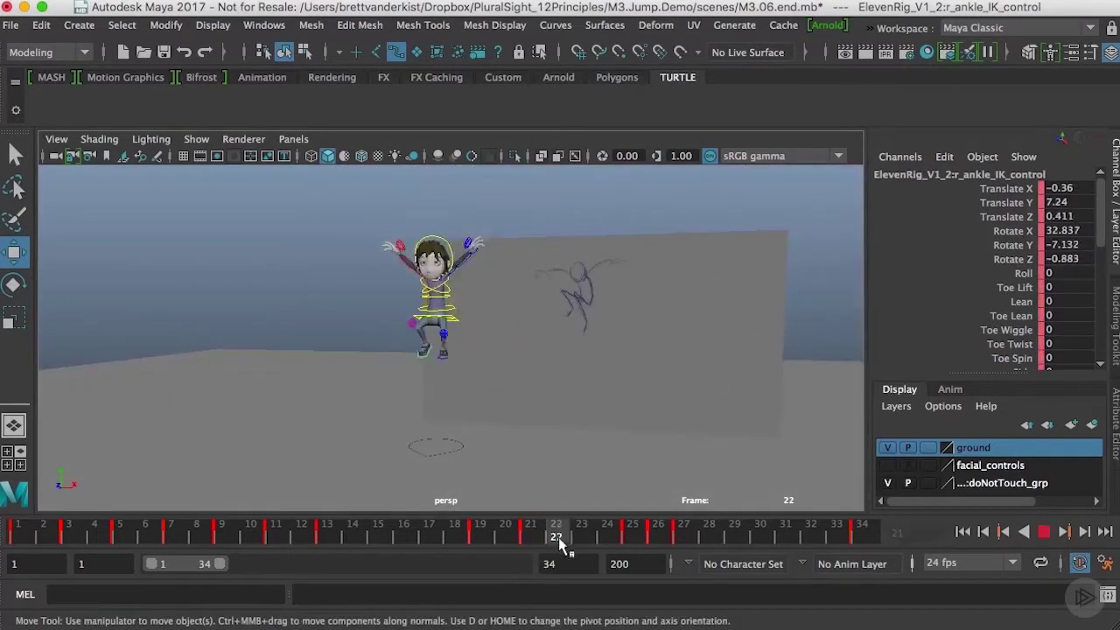
Select all the character's controls and set a key on them at frame 23.
mouse_move(560, 543)
left_mouse_down()
mouse_move(538, 546)
mouse_move(581, 539)
left_mouse_up()
left_click_drag(349, 223, 579, 399)
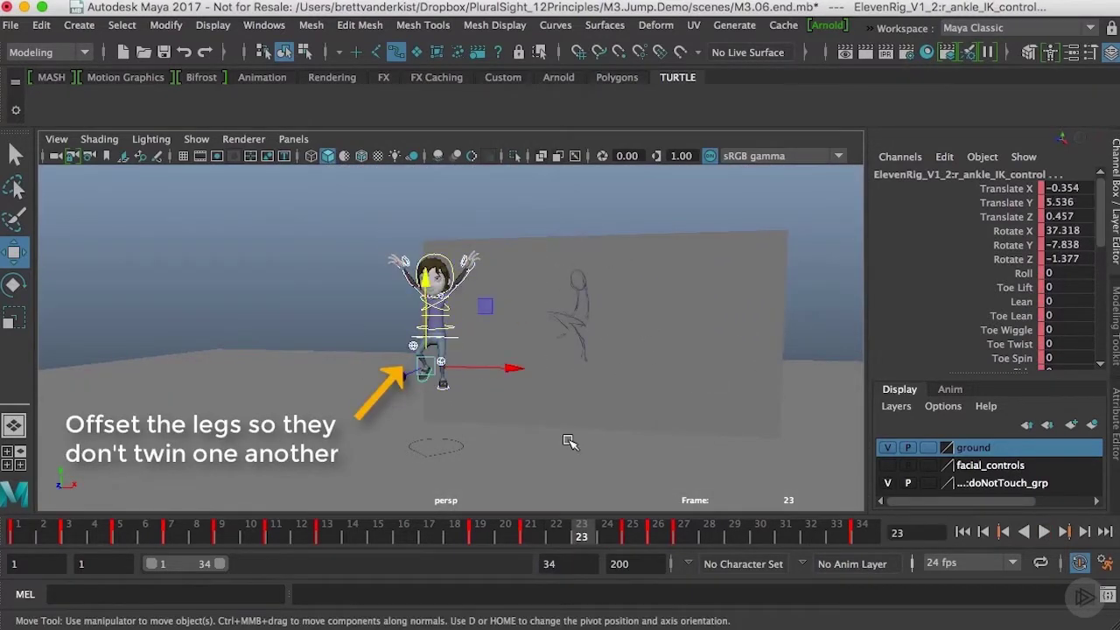
key("q")
left_click(454, 388)
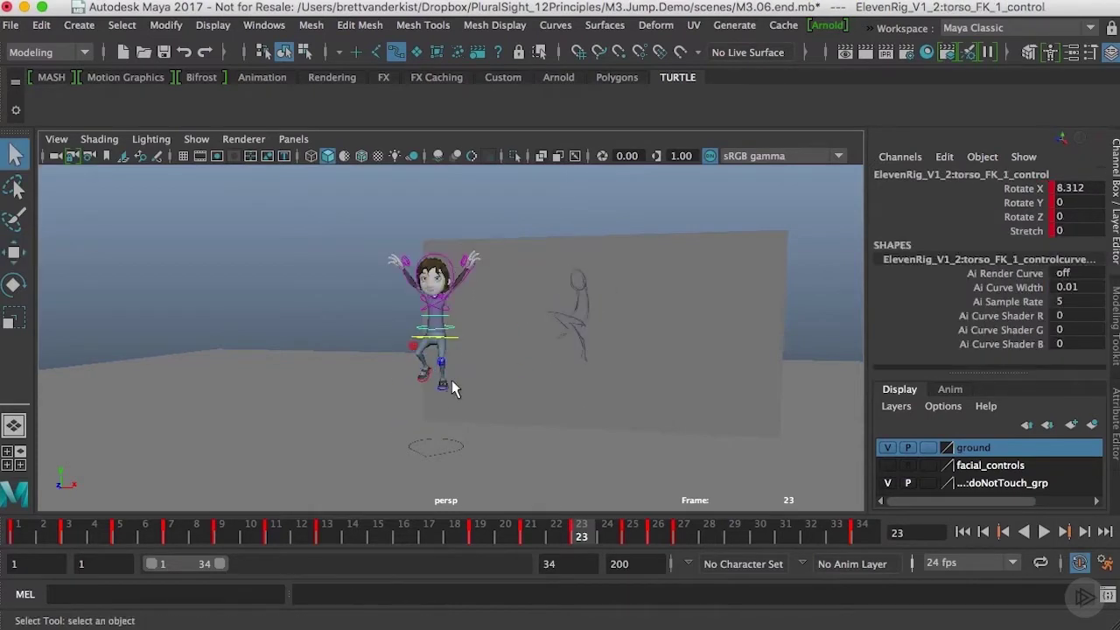
left_click(445, 388)
key("w")
middle_click_drag(490, 344, 432, 272)
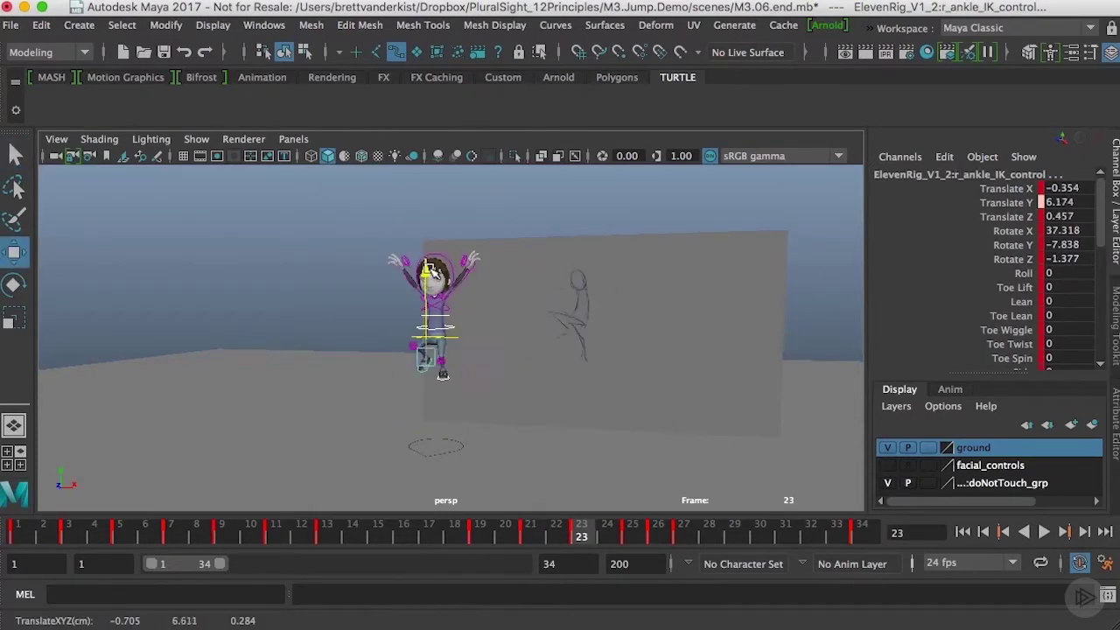
left_click(456, 336)
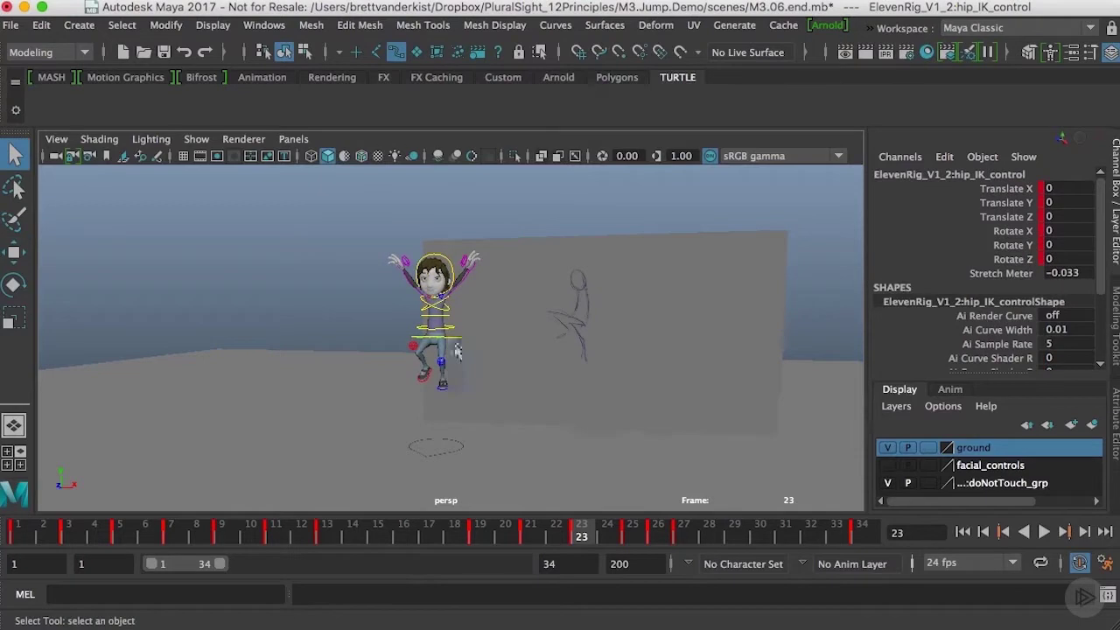
left_click(457, 341)
Select the body control together with both ankle IK controls and move them upward at frame 23.
left_click_drag(457, 341, 481, 353, "alt")
scroll(476, 352, "up", 4)
left_click(458, 340)
middle_click_drag(484, 351, 499, 336, "alt")
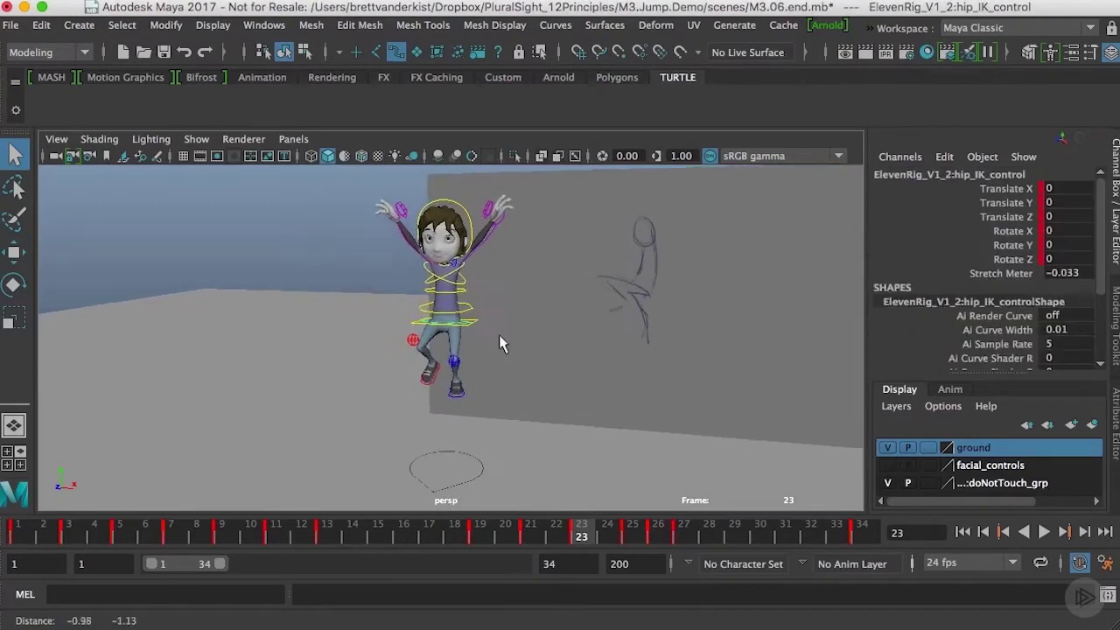
left_click(480, 324)
left_click(430, 383, "shift")
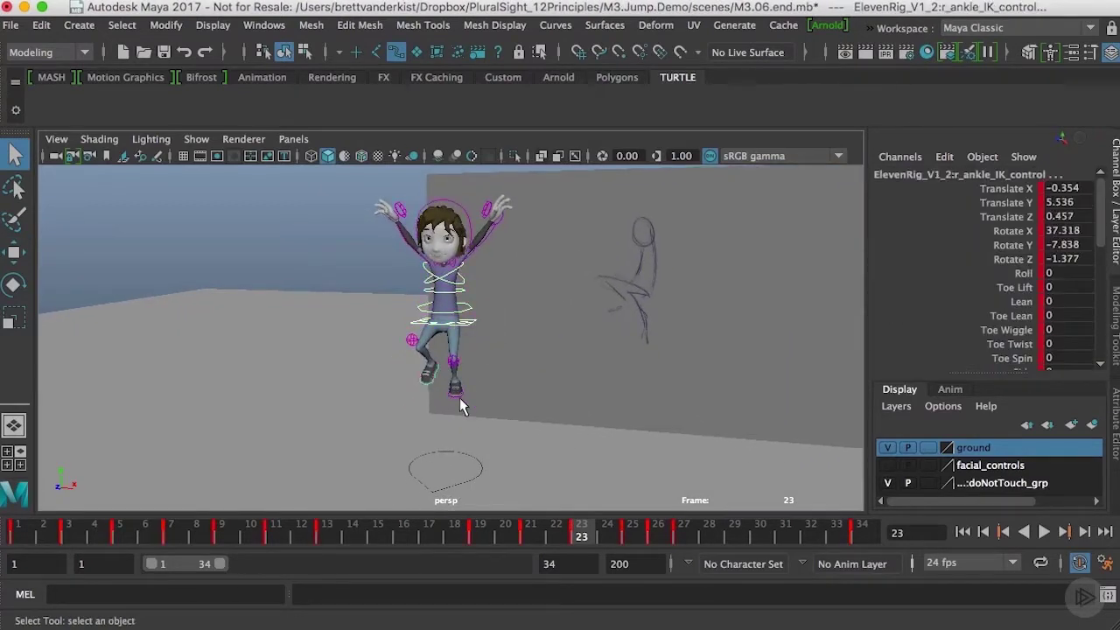
left_click(456, 396, "shift")
key("w")
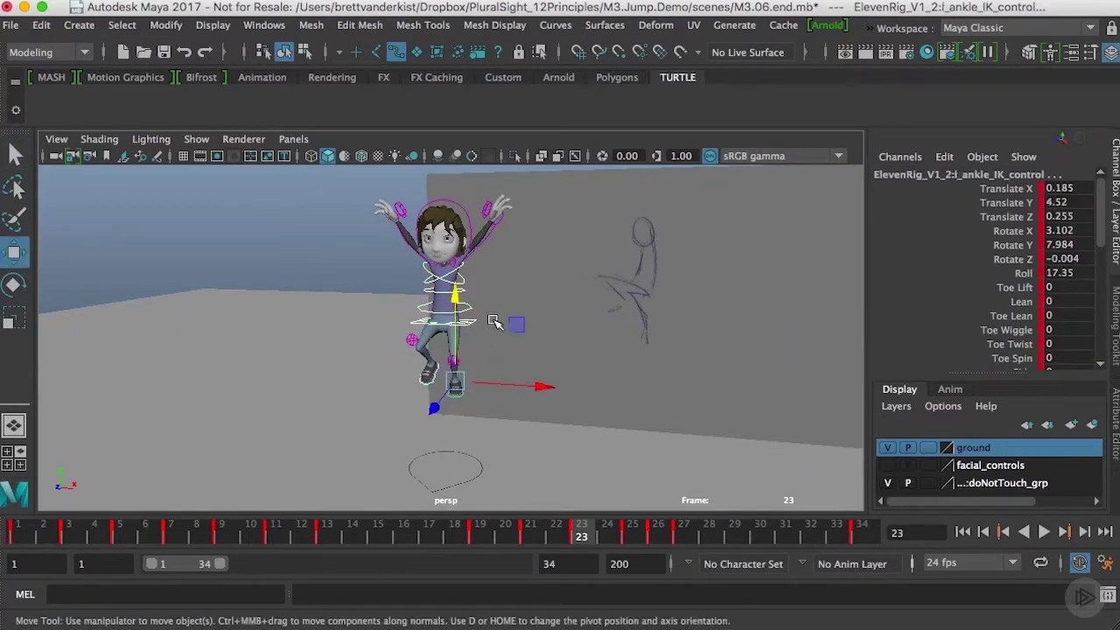
left_click_drag(457, 293, 458, 262)
Flip between the keys at frames 19, 21 and 23 to examine the spacing of the body coming off the peak.
key("comma")
key("comma")
key("period")
key("period")
key("comma")
key("comma")
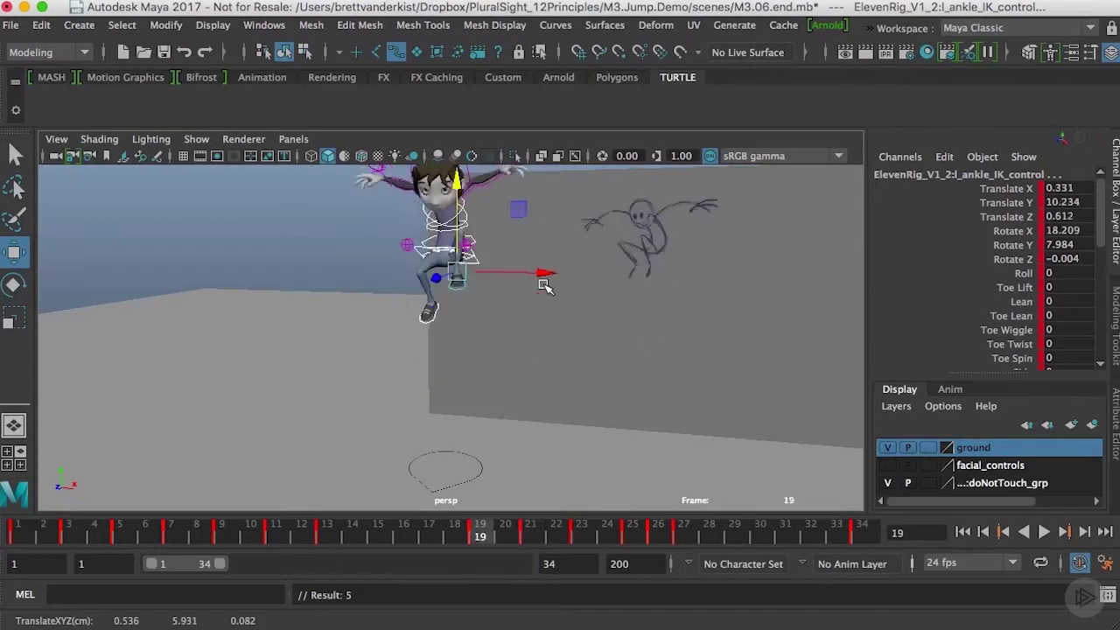
key("period")
key("period")
key("comma")
key("period")
key("period")
key("comma")
key("comma")
key("period")
key("comma")
key("comma")
key("period")
key("period")
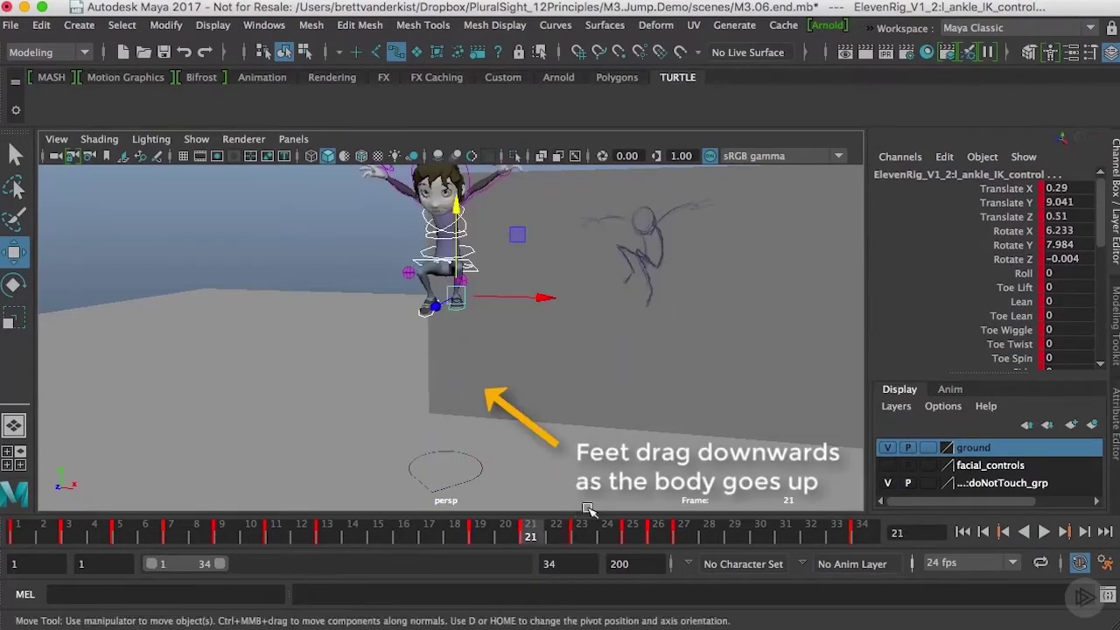
Examine the drag in the feet from the front by stepping through the keys around frames 21 and 23.
key("comma")
key("period")
left_click_drag(464, 272, 573, 319)
middle_click_drag(606, 270, 603, 294, "alt")
key("comma")
key("comma")
key("period")
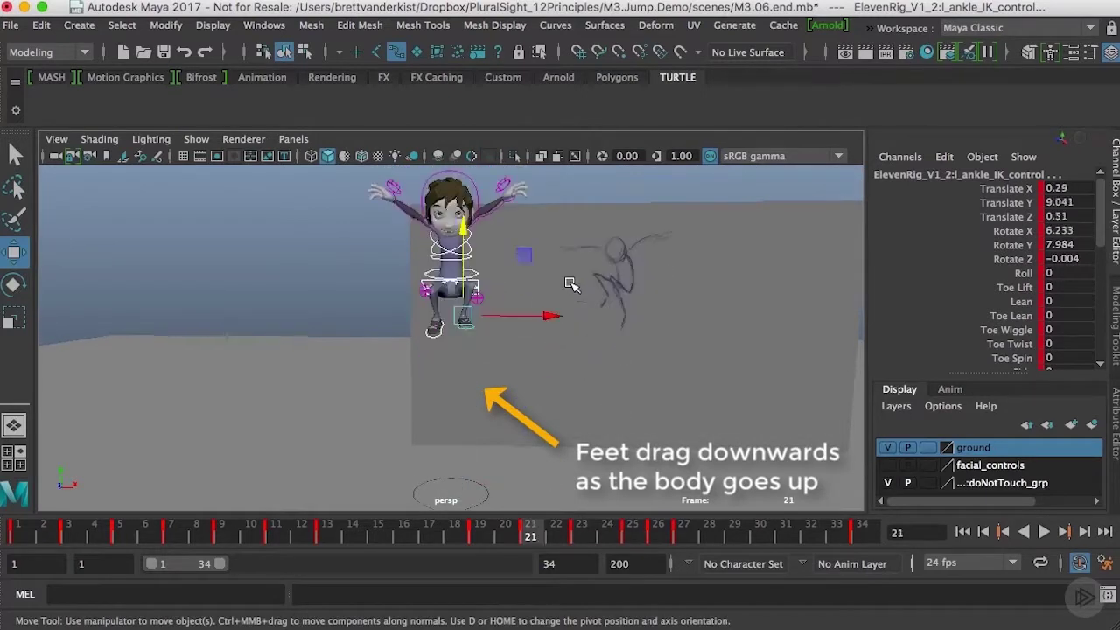
key("period")
key("comma")
key("period")
Adjust the position of the body control at frame 23 and tilt it about its X axis.
left_click_drag(608, 343, 438, 274, "alt")
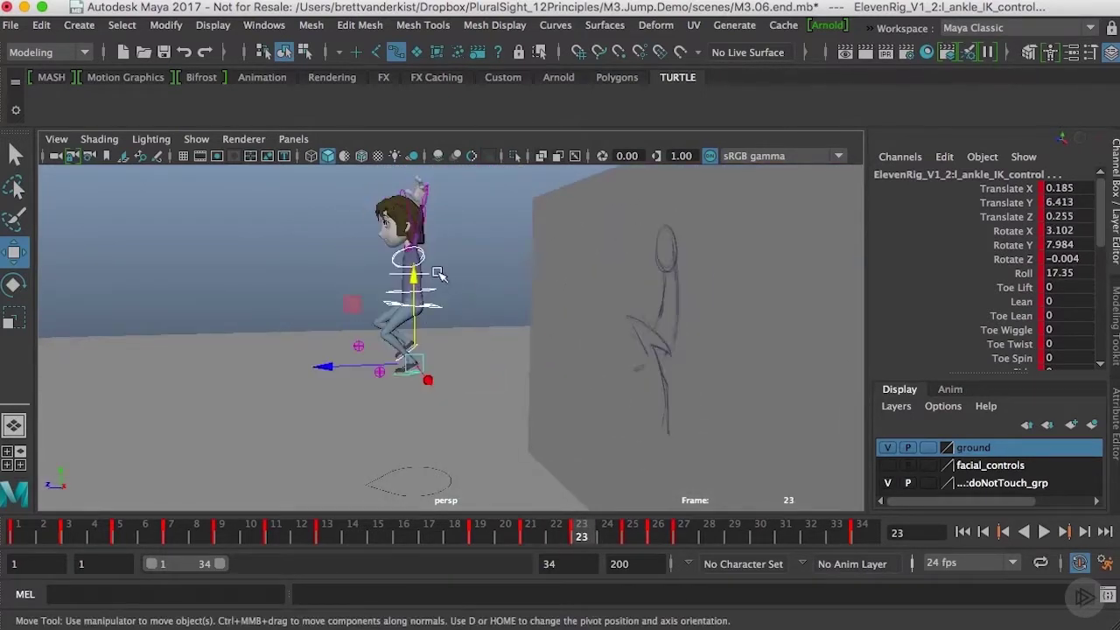
scroll(455, 294, "up", 3)
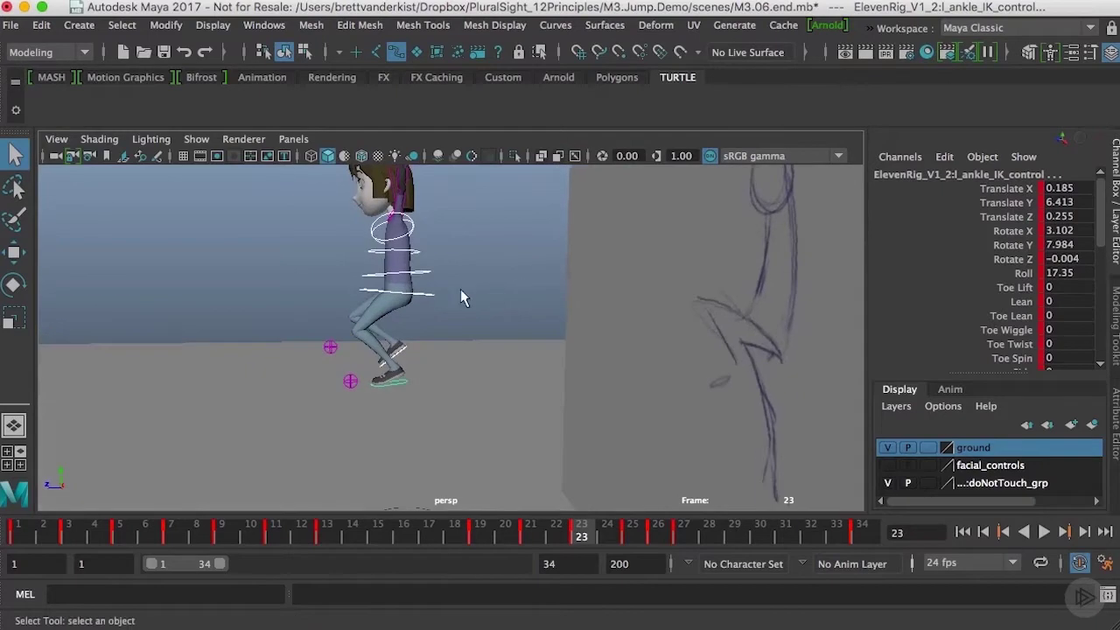
left_click(400, 302)
key("w")
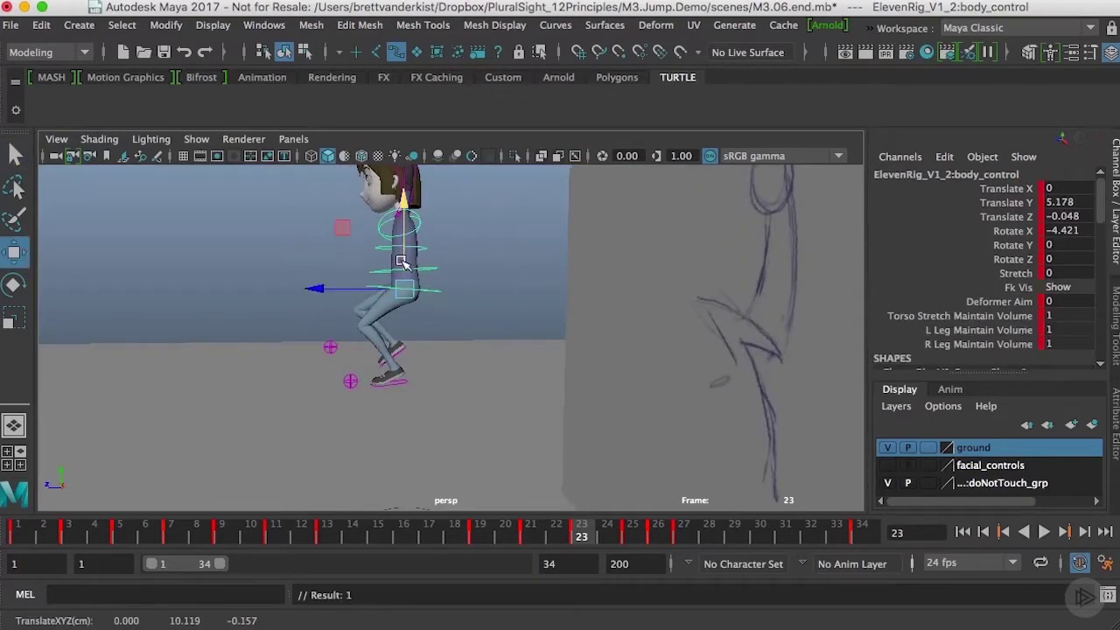
key(".")
key("e")
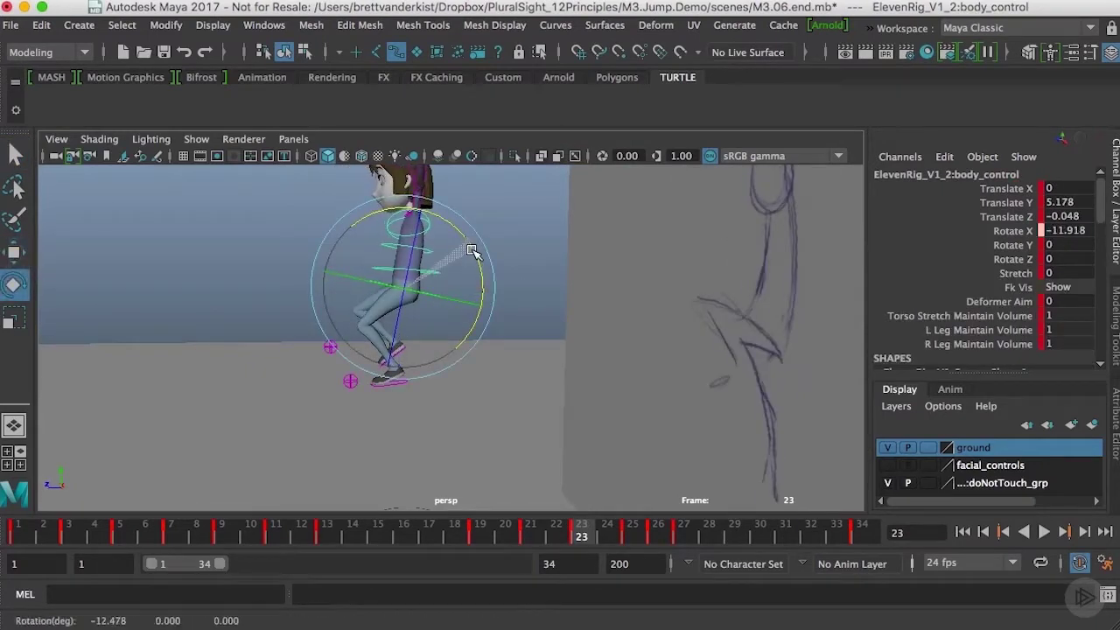
key(".")
key(".")
left_click_drag(480, 320, 477, 278)
key(".")
Rotate the torso and chest controls to refine the spine's curve, comparing the poses at frames 21 and 23.
key("q")
left_click(428, 231)
key("e")
left_click(428, 252)
key("e")
key(".")
key(".")
key(".")
key("q")
left_click(414, 238)
key("e")
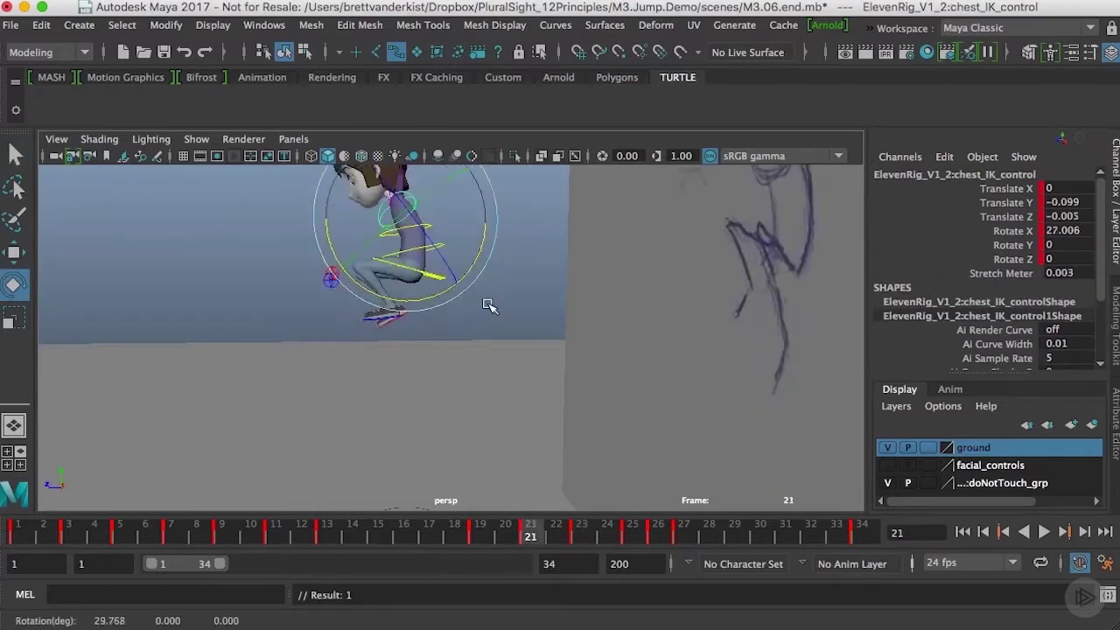
key(".")
key(".")
key(".")
key(".")
Select the left ankle IK control and its Roll channel, and compare the foot at frames 21 and 23.
left_click(409, 384)
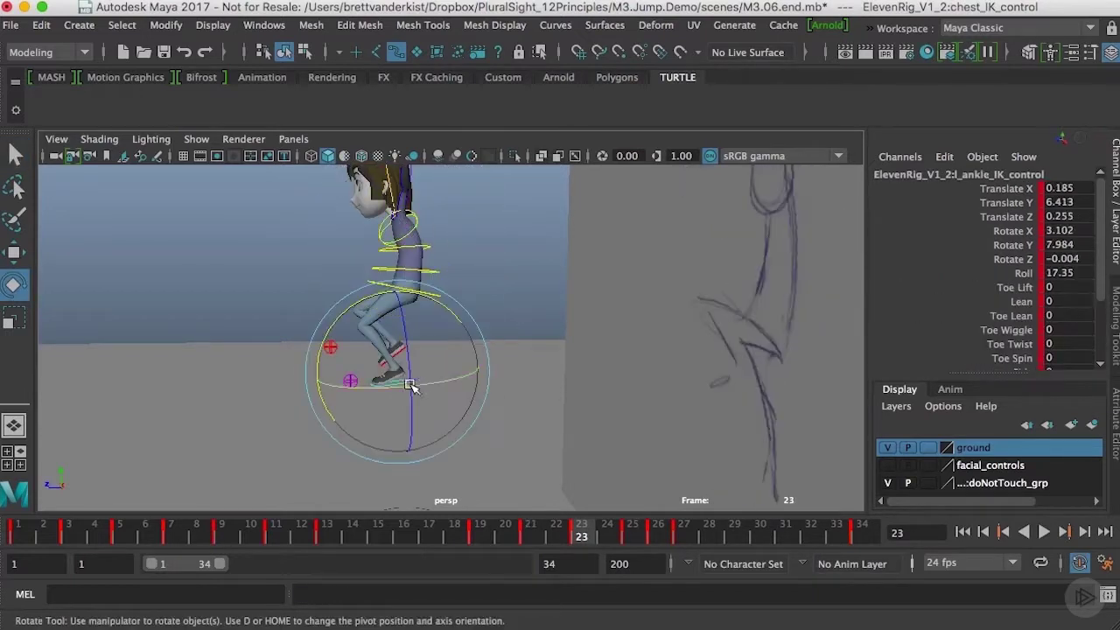
key(".")
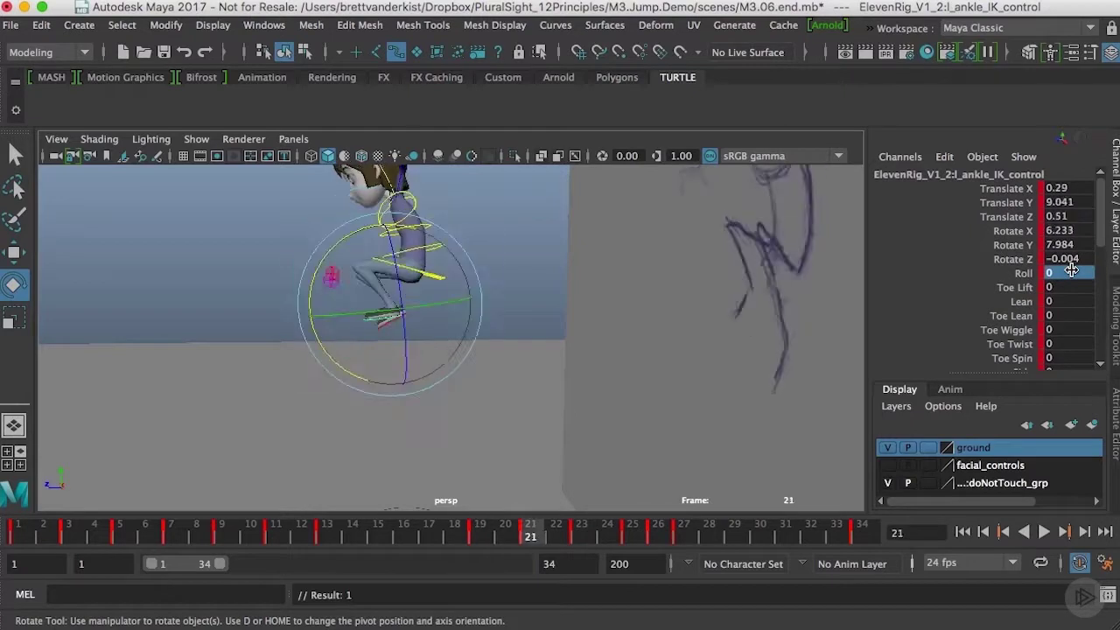
key(".")
key(".")
key(".")
key(".")
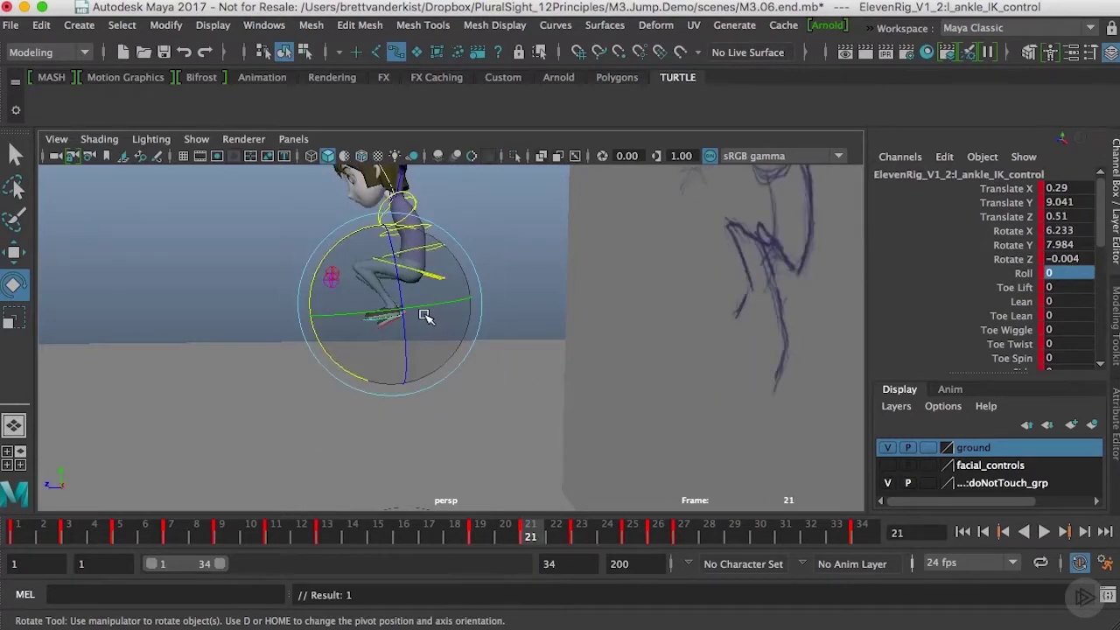
Set the left ankle IK control's Translate Y to about 8.97 at frame 21 and check the pose from the front.
key("w")
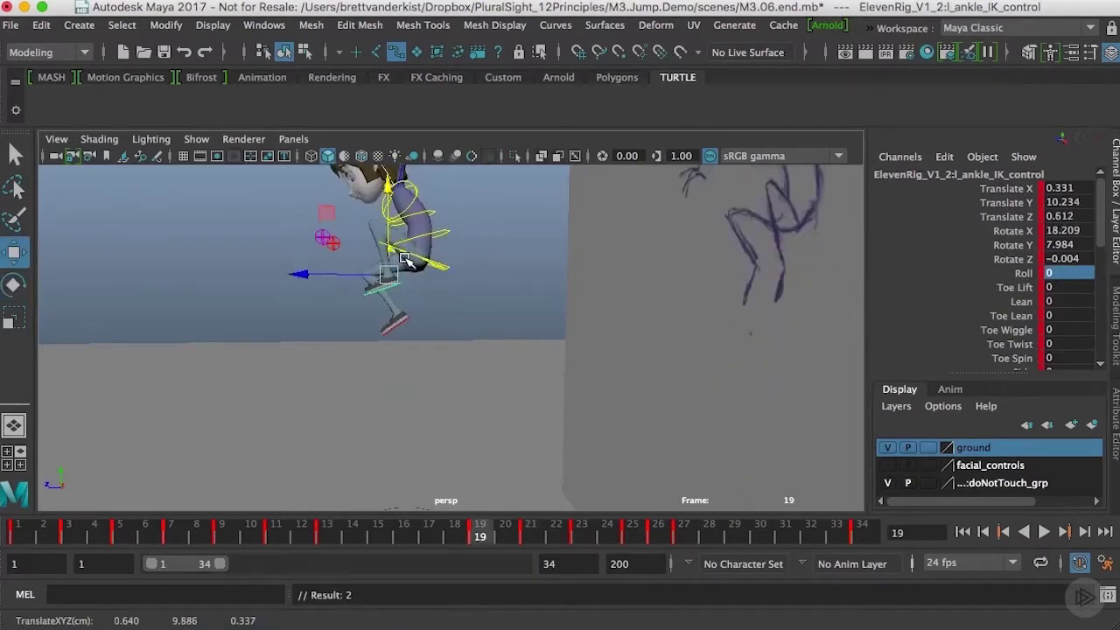
left_click_drag(429, 269, 466, 318, "alt")
key(".")
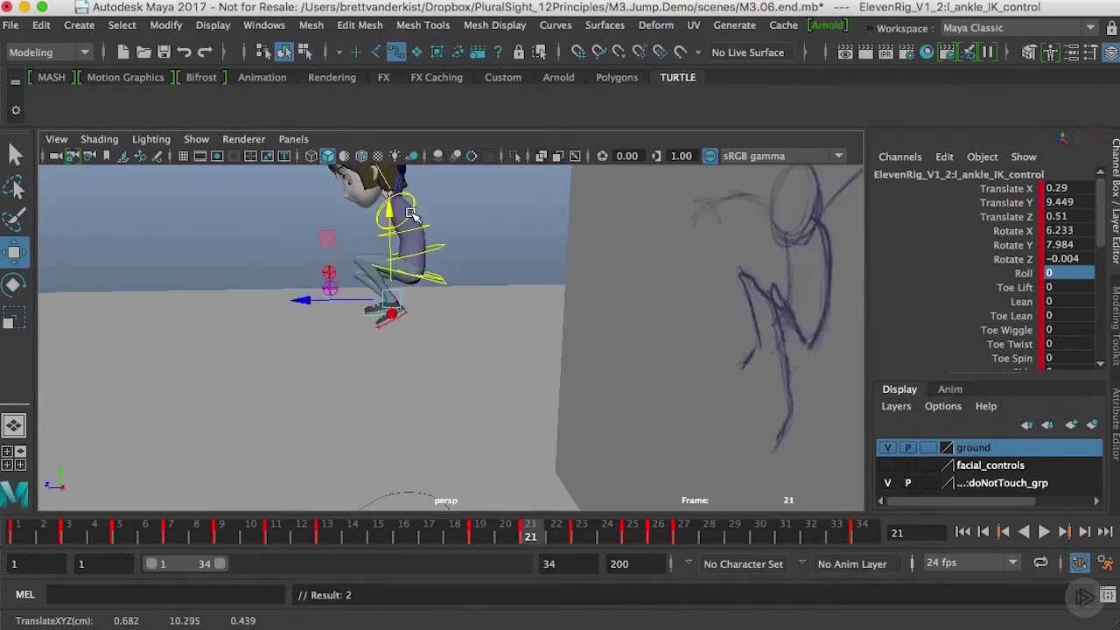
key(".")
left_click_drag(398, 270, 612, 316, "alt")
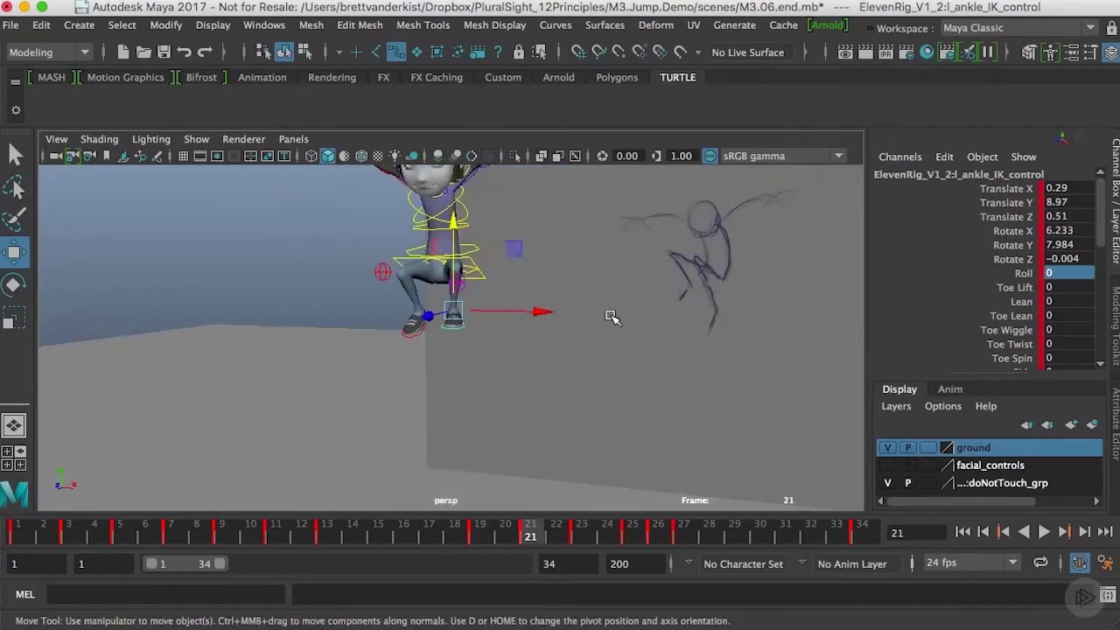
Set the right ankle IK control's Roll to 0 at frame 13 and compare the foot with the neighbouring keys.
key("comma")
key("comma")
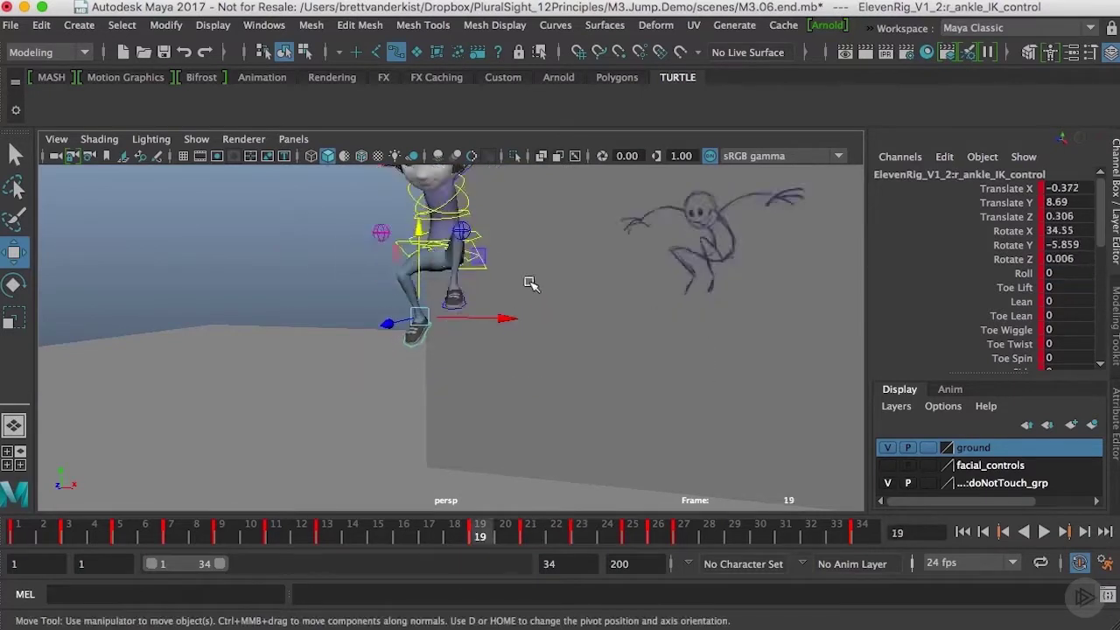
left_click_drag(552, 339, 636, 391, "alt")
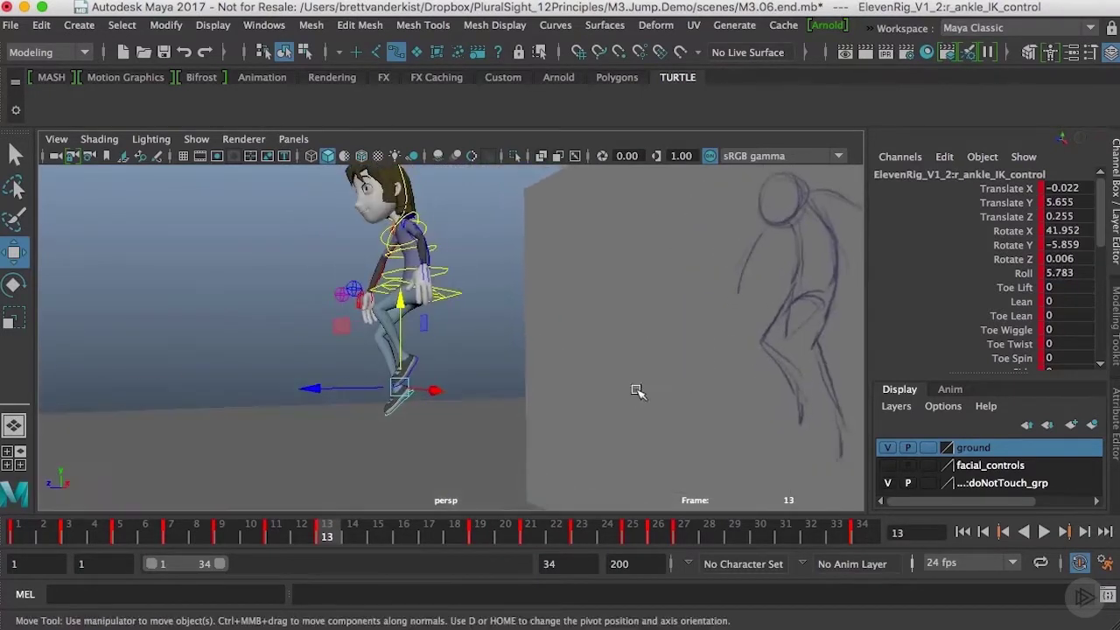
key("comma")
key("period")
key("period")
key("period")
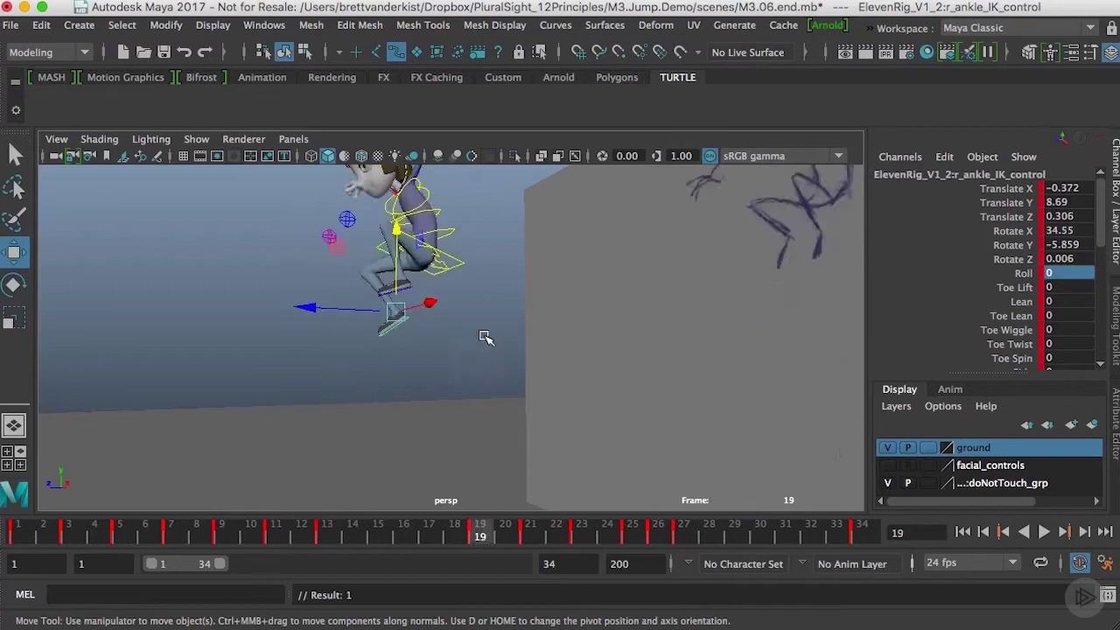
Move the right ankle IK control to a Translate Y of about 9.2 at frame 21, comparing it with earlier keys.
key("comma")
key("comma")
key("period")
key("period")
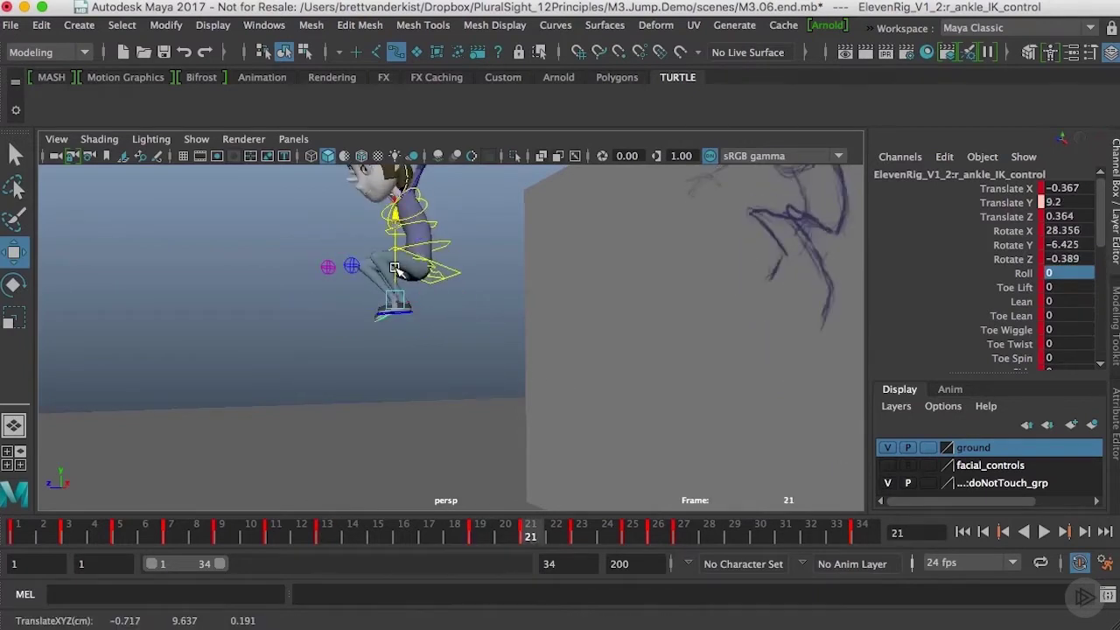
Rotate the right ankle IK control in X to about 49.4 at frame 13 and about 19.2 at frame 21.
key("comma")
key("comma")
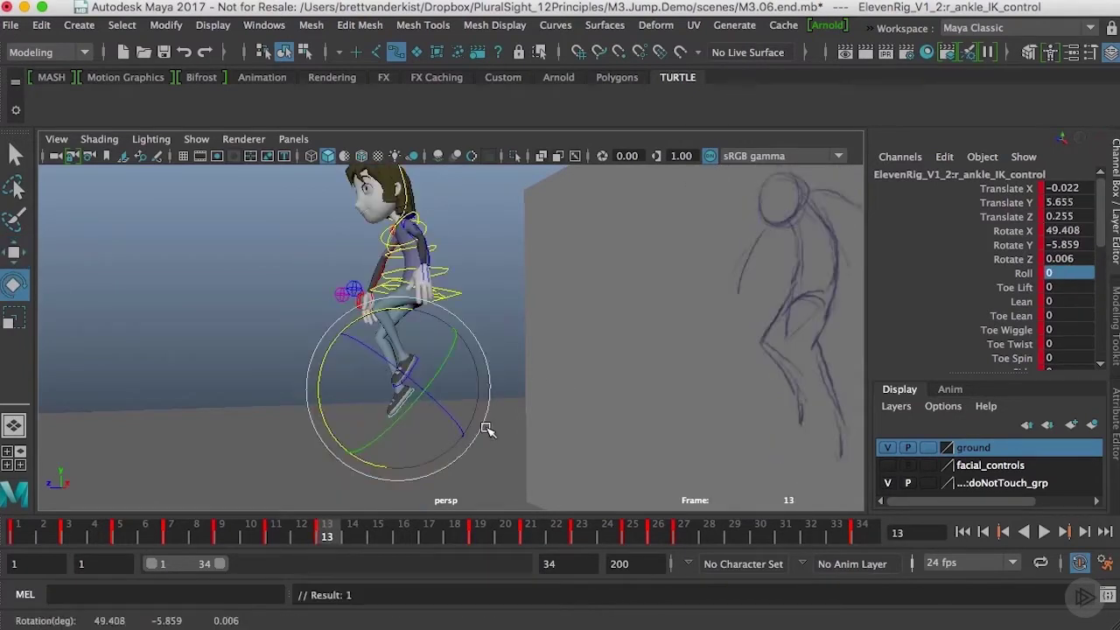
key("period")
key("period")
key("period")
key("period")
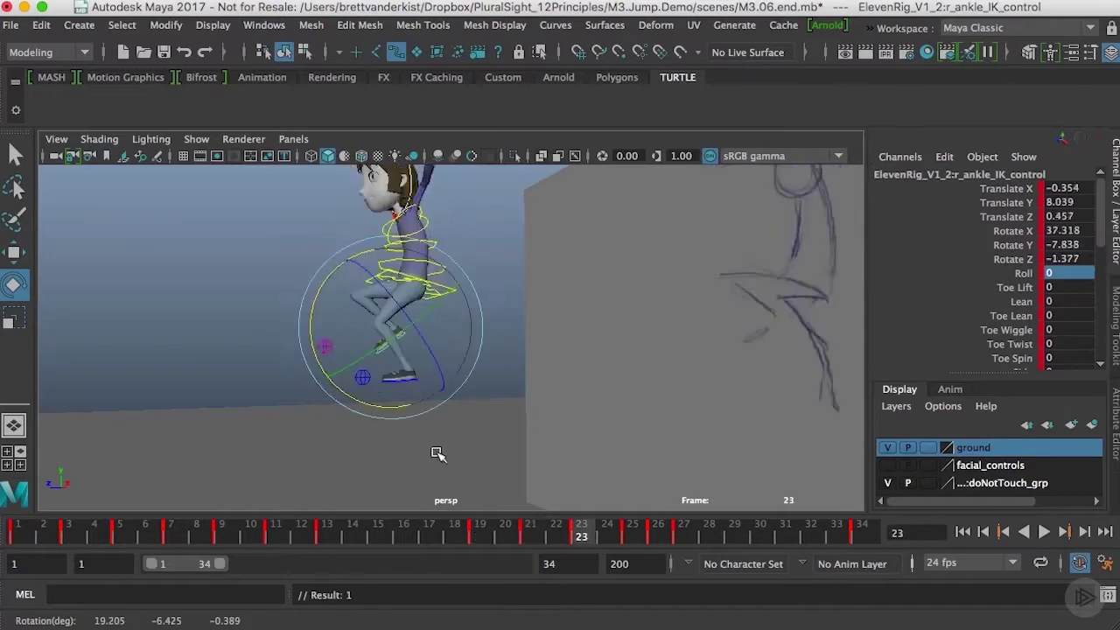
Rotate the right ankle IK control to about -3.8 in X at frame 23 and compare the foot poses from the front.
key("comma")
key("period")
left_click_drag(328, 381, 625, 383)
key("comma")
key("comma")
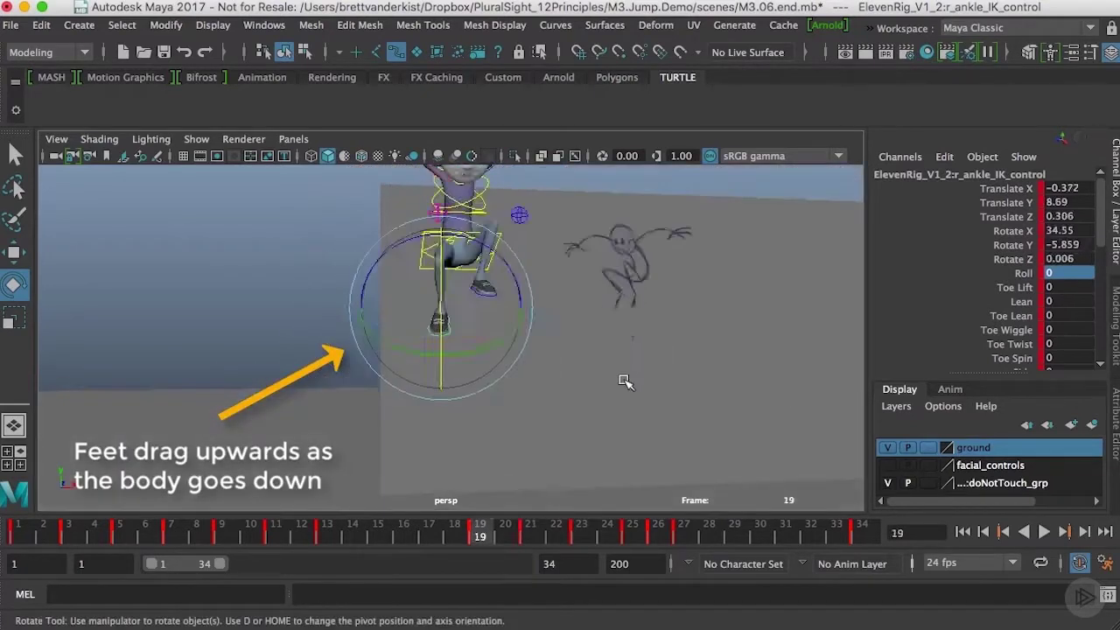
key("period")
key("period")
Shift the right ankle IK control sideways to a Translate X of about -0.06 at frame 23, checking the knees from the front.
key("w")
left_click_drag(506, 330, 540, 358, "alt")
key("comma")
key("comma")
key("comma")
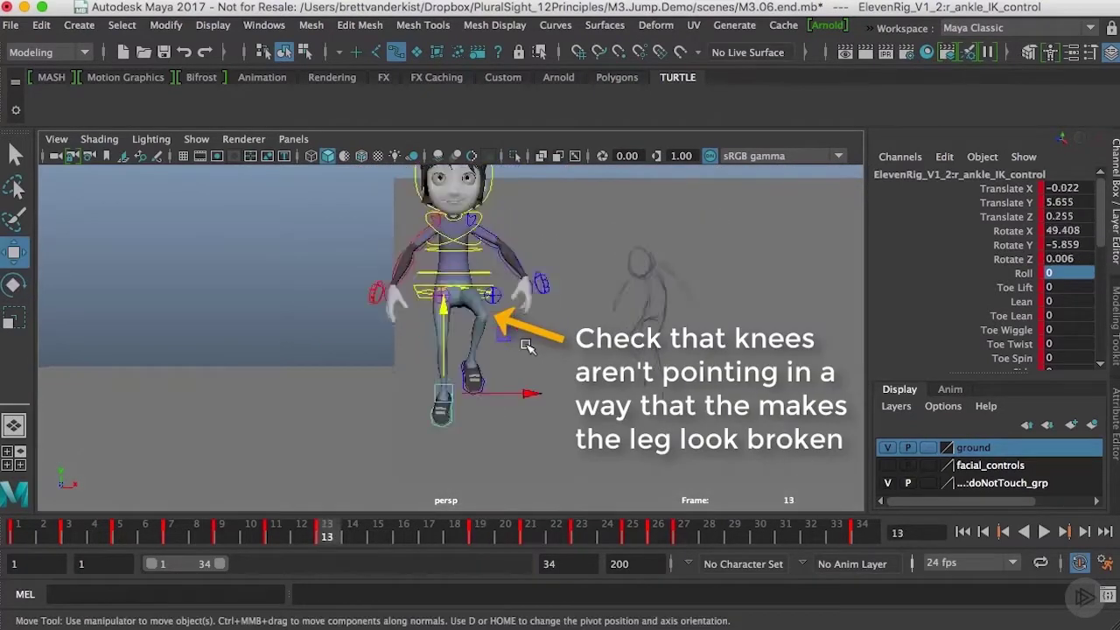
key("period")
left_click_drag(518, 311, 520, 310)
key("period")
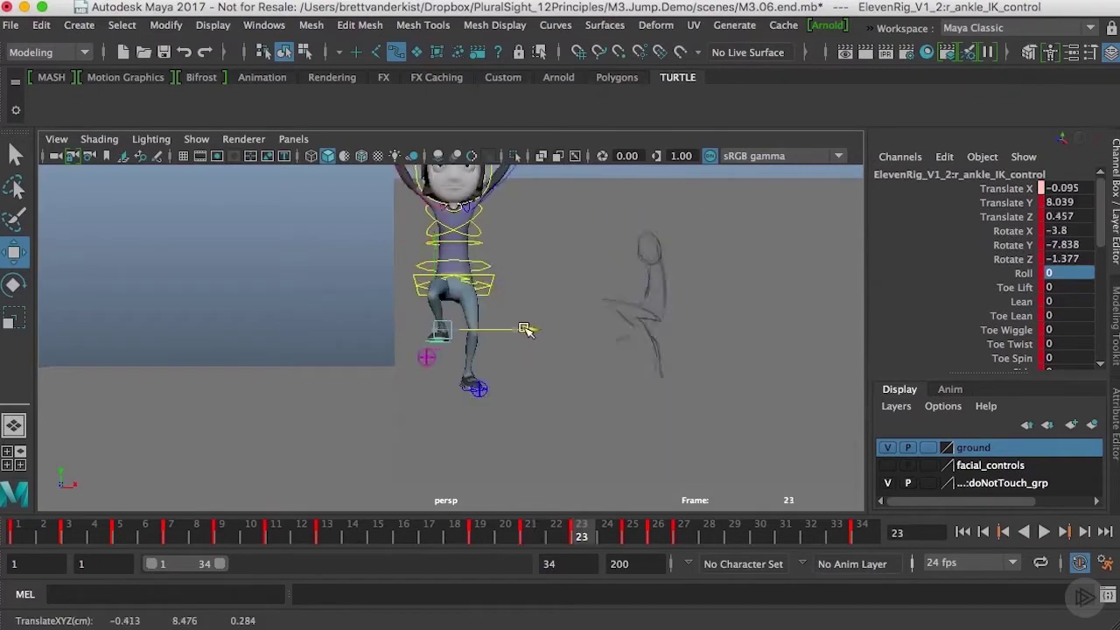
Play back the jump and review the motion from the front and the side.
left_click_drag(523, 362, 499, 319, "alt")
left_click(497, 385)
key("ctrl+z")
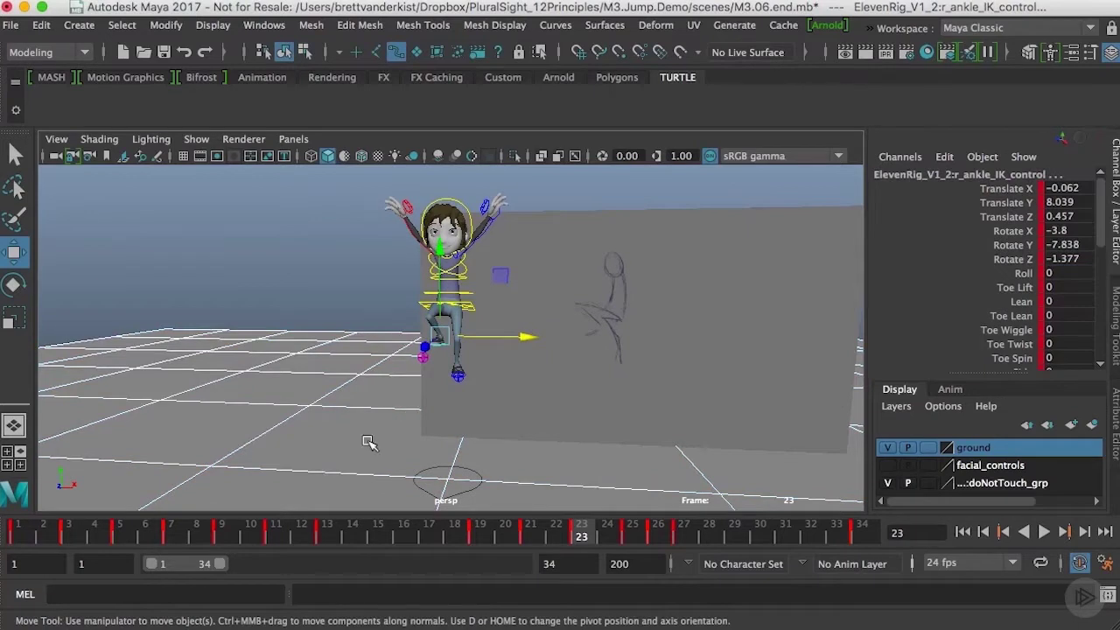
key("alt+v")
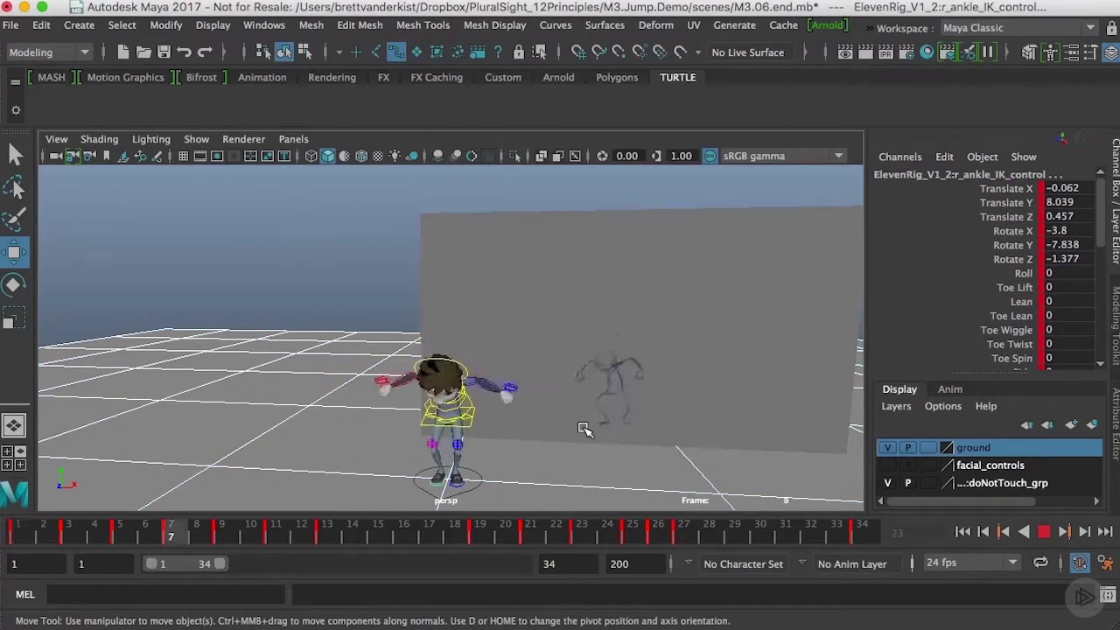
mouse_move(588, 421)
left_mouse_down("alt")
mouse_move(590, 410)
mouse_move(571, 424)
left_mouse_up("alt")
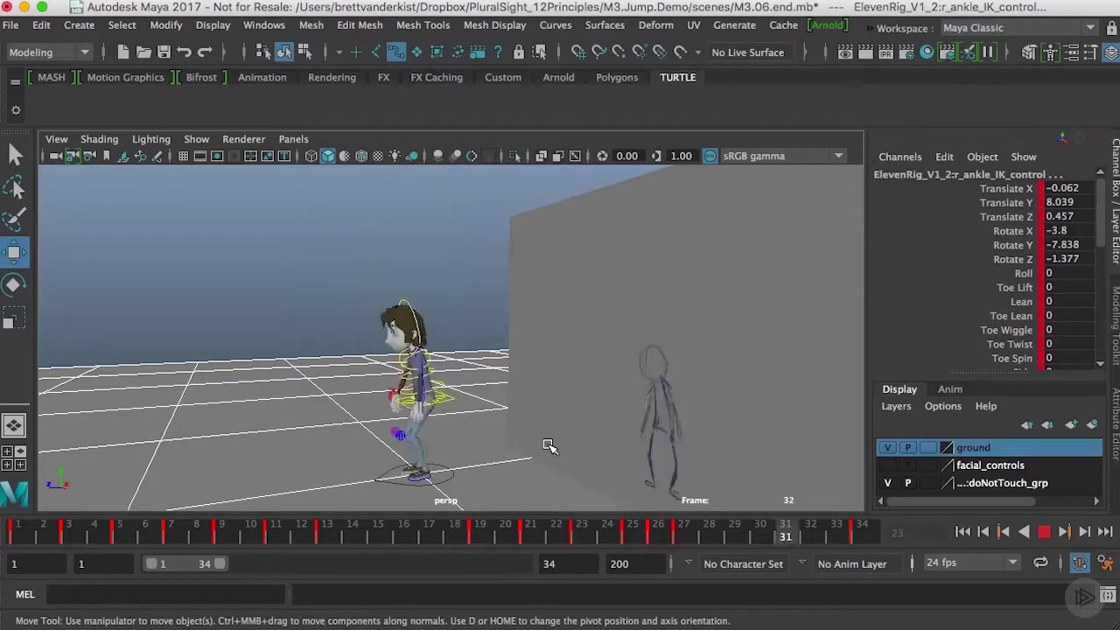
key("alt+v")
Step through the landing poses up to frame 27 from the side to examine the spine's bend and drag.
left_click_drag(728, 535, 650, 537)
left_click_drag(680, 419, 707, 385, "alt")
left_click_drag(484, 456, 595, 400, "alt")
key("alt+comma")
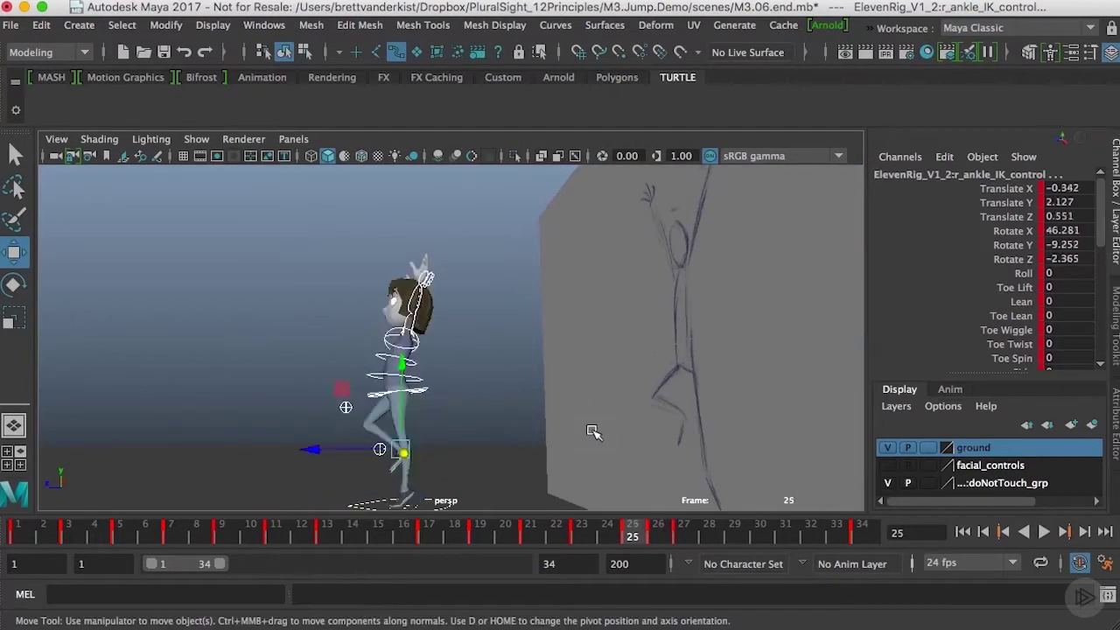
key("comma")
key("comma")
key("period")
key("period")
key("period")
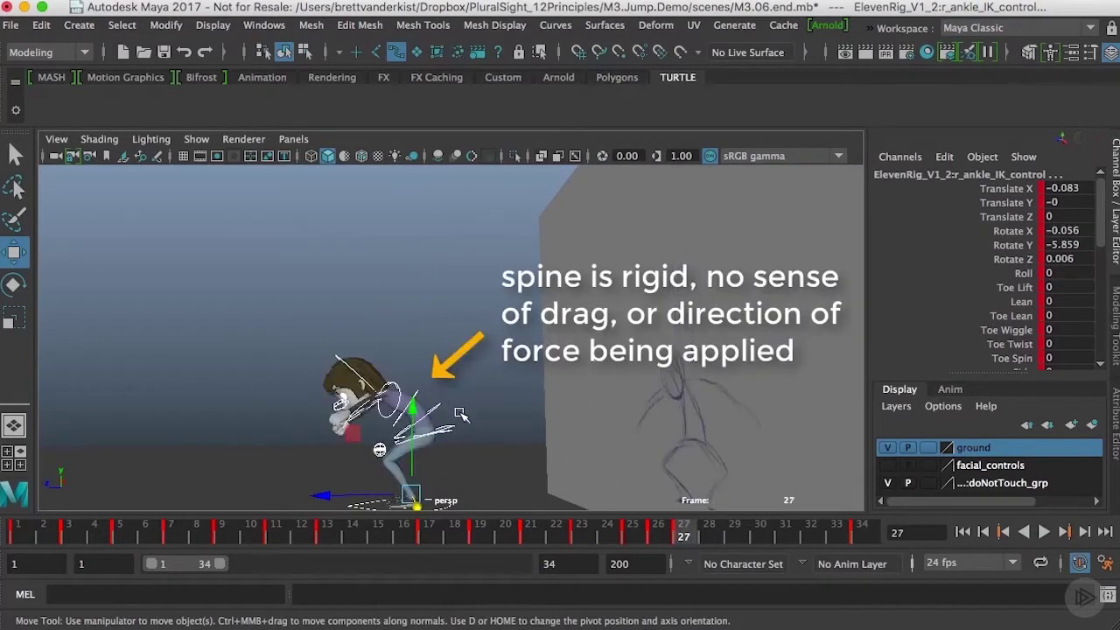
key("alt+comma")
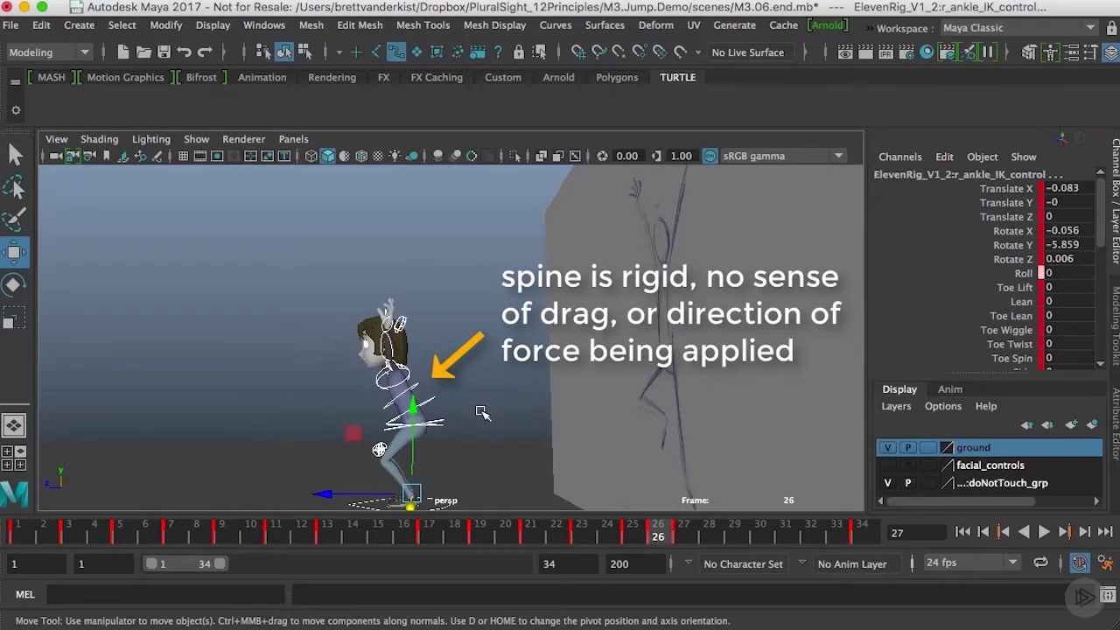
Rotate the torso FK controls around frames 25 and 26 to add drag to the spine during the landing.
left_click(432, 398)
key("e")
left_click_drag(486, 386, 477, 411)
left_click(408, 393)
key("e")
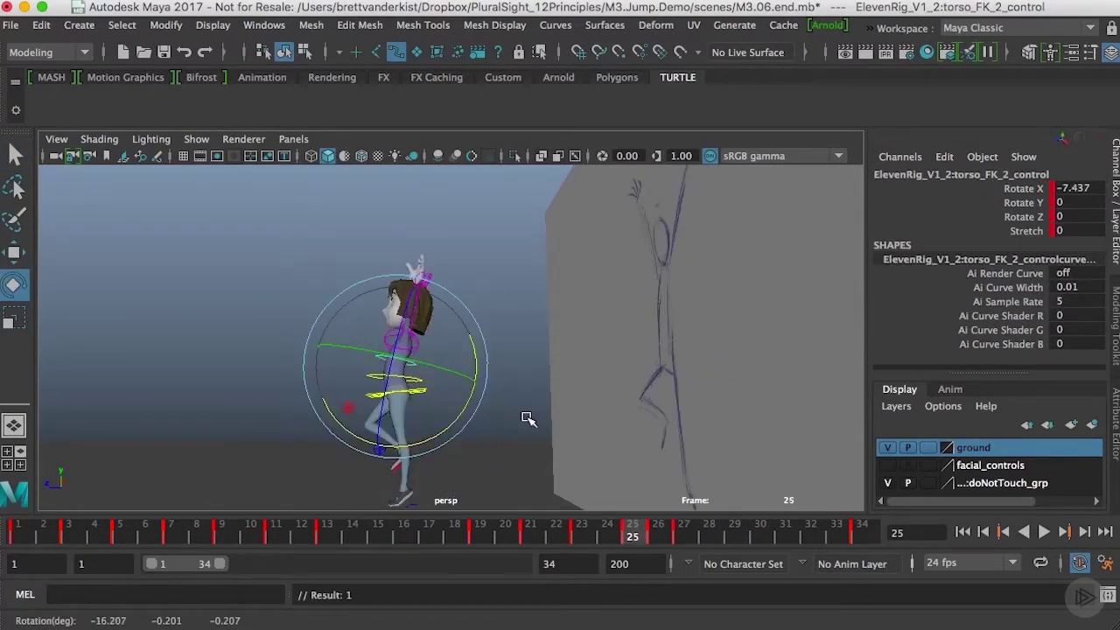
key("q")
Rotate the right shoulder FK control to refine the raised arm, comparing the poses at frames 25 and 26.
left_click_drag(437, 343, 539, 368, "alt")
left_click(448, 405)
left_click(533, 406)
key("e")
key("comma")
key("period")
key("comma")
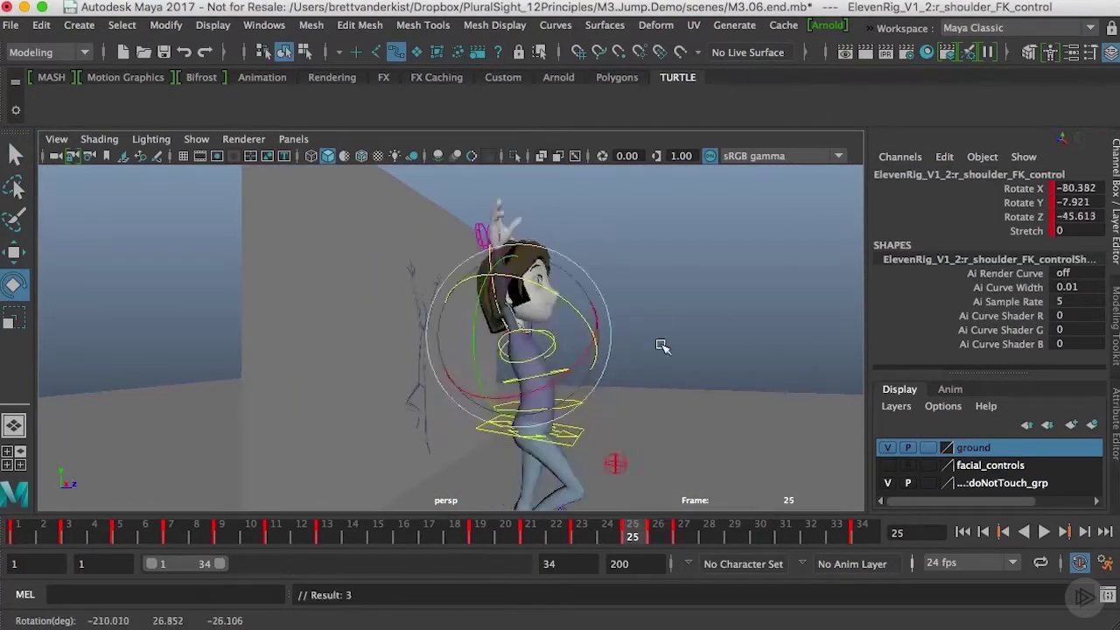
key("period")
key("period")
key("comma")
Rotate the left shoulder FK control at frame 26 and compare both arms with frame 25 from the front.
left_click_drag(624, 386, 449, 380, "alt")
left_click(525, 370)
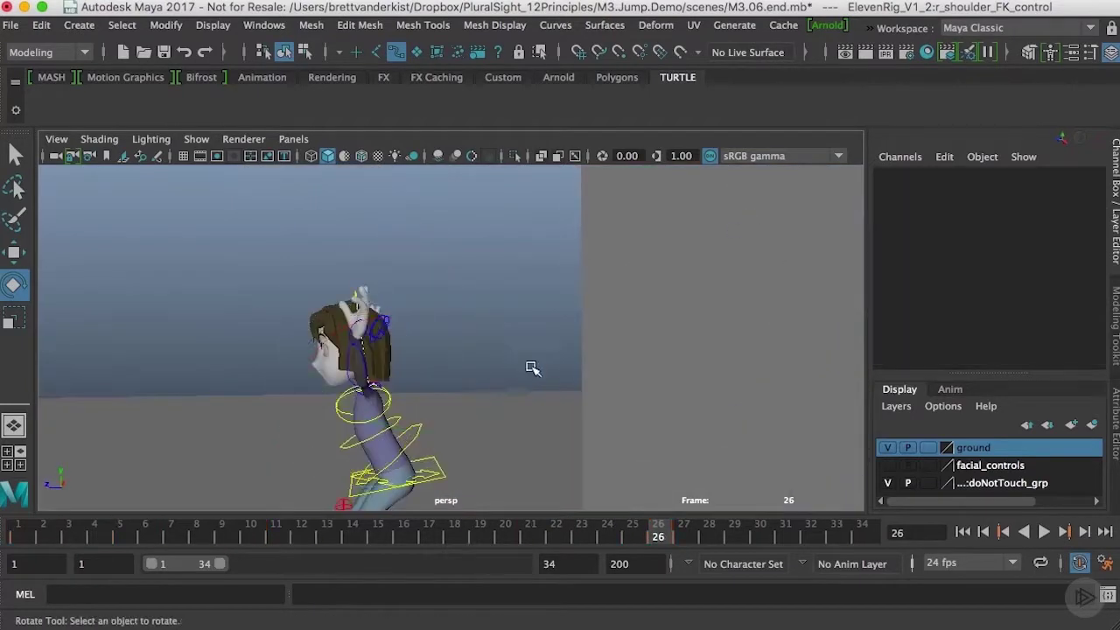
left_click(433, 371)
left_click_drag(423, 438, 410, 453)
key("comma")
key("period")
left_click_drag(566, 409, 702, 382, "alt")
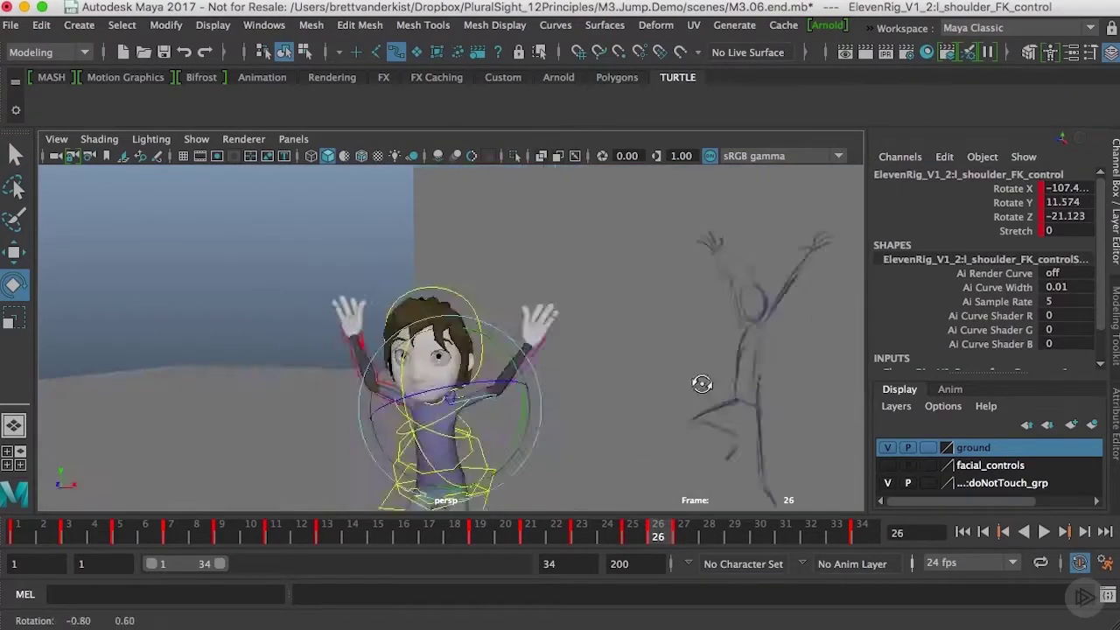
key("comma")
mouse_move(605, 317)
left_mouse_down("alt")
mouse_move(575, 338)
mouse_move(595, 316)
left_mouse_up("alt")
Select the left hand control and set its Relax to about -5.1 at frame 25.
key("ctrl+a")
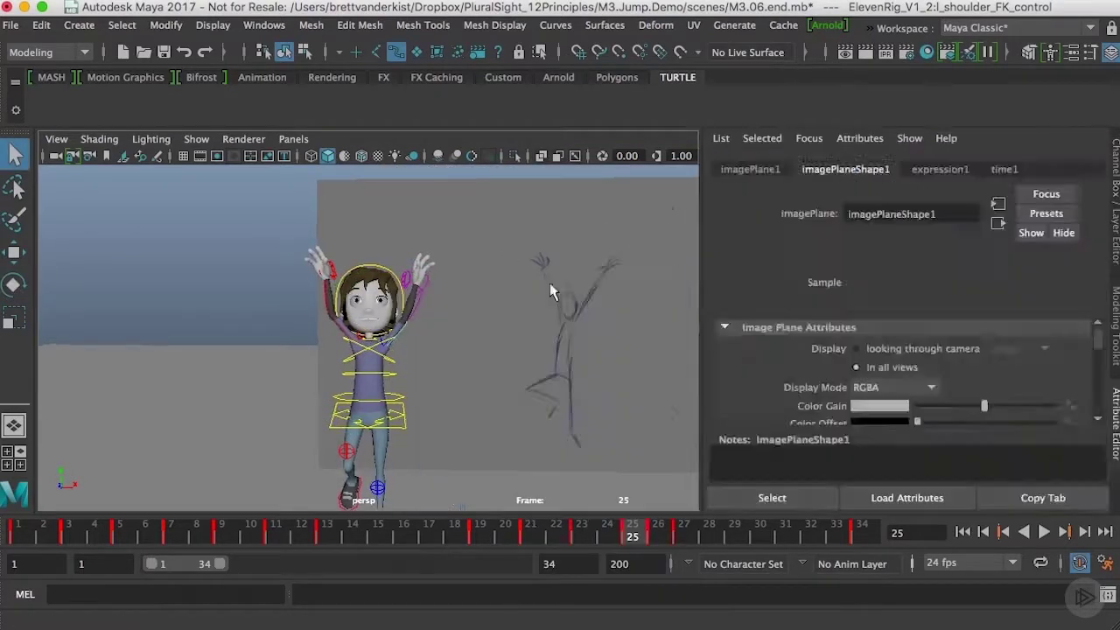
left_click(549, 283)
right_click_drag(551, 282, 610, 288, "alt")
left_click_drag(610, 288, 468, 356, "alt")
left_click(471, 365)
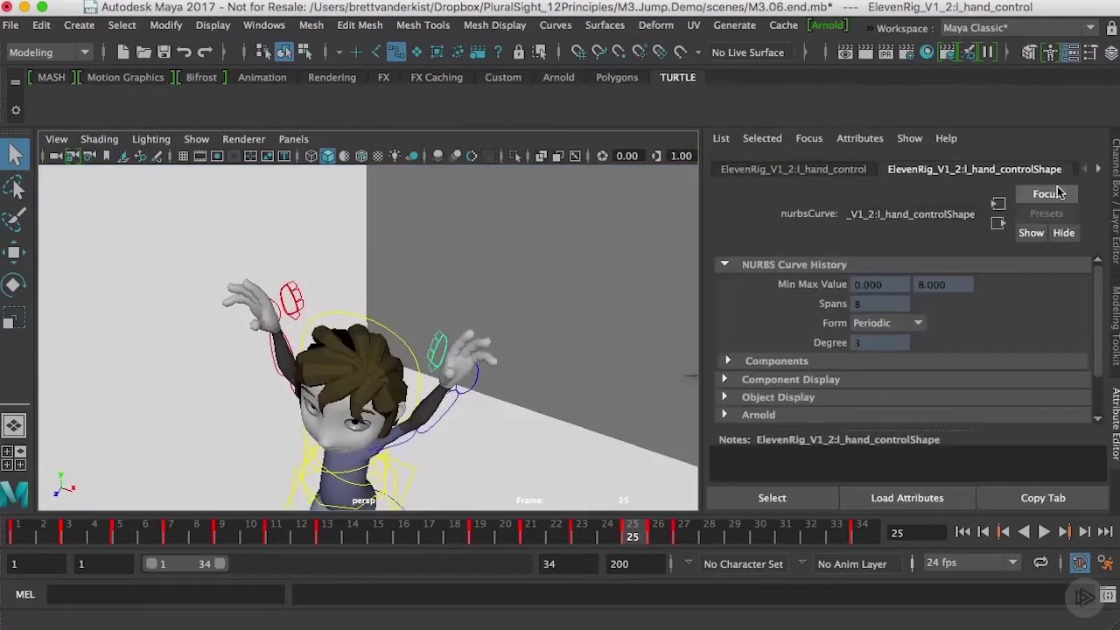
left_click(1109, 171)
left_click_drag(840, 303, 713, 338, "alt")
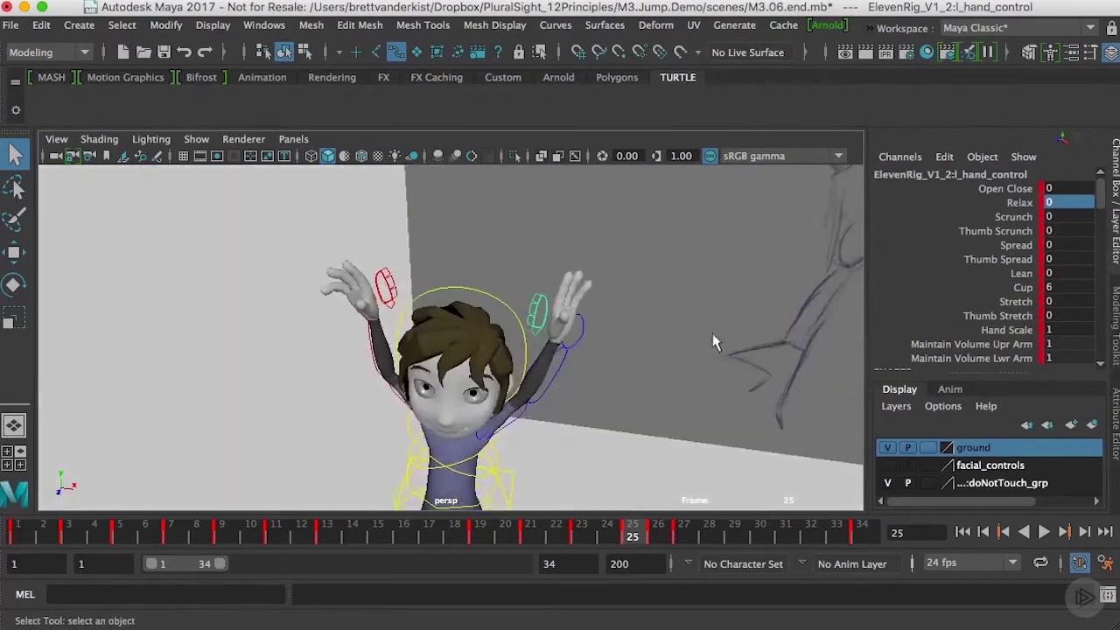
left_click(1017, 202)
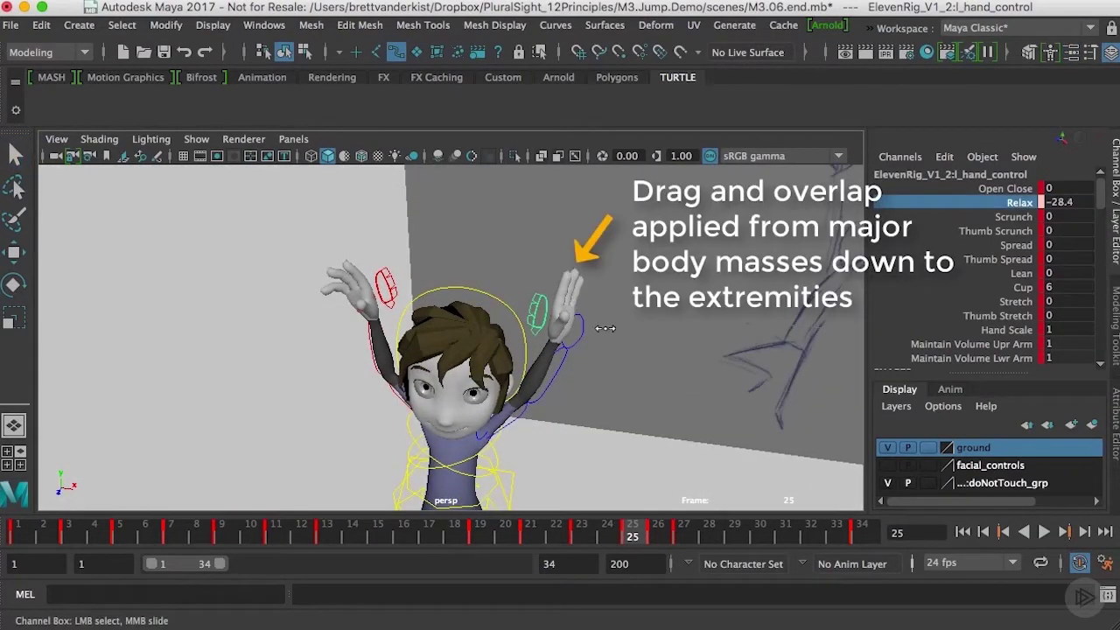
middle_click_drag(606, 328, 645, 327)
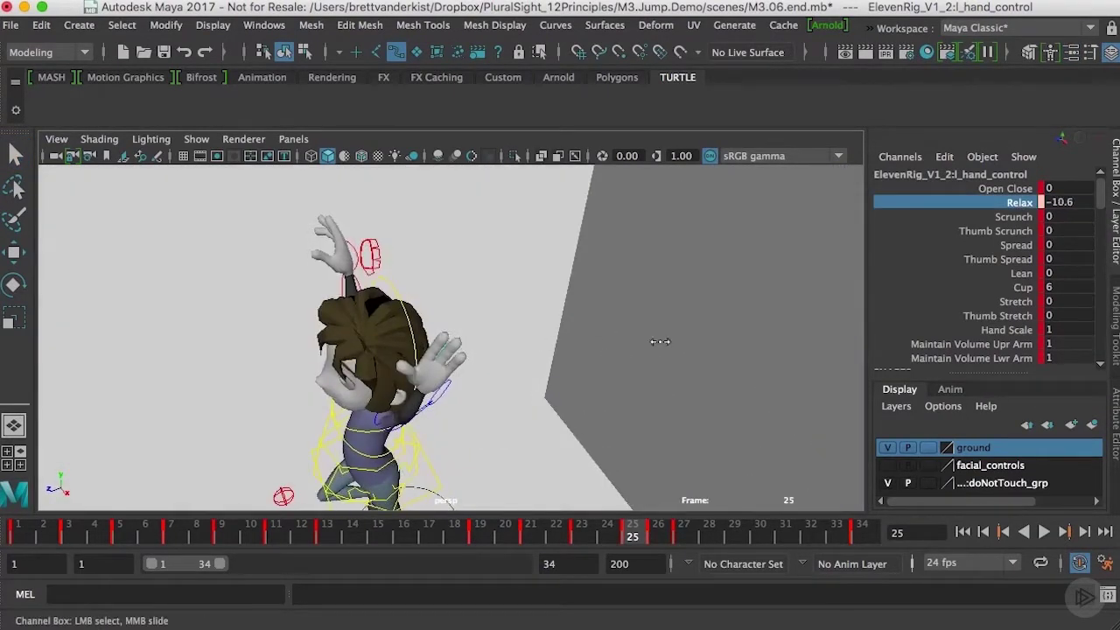
middle_click_drag(661, 342, 664, 343)
left_click_drag(656, 352, 694, 363, "alt")
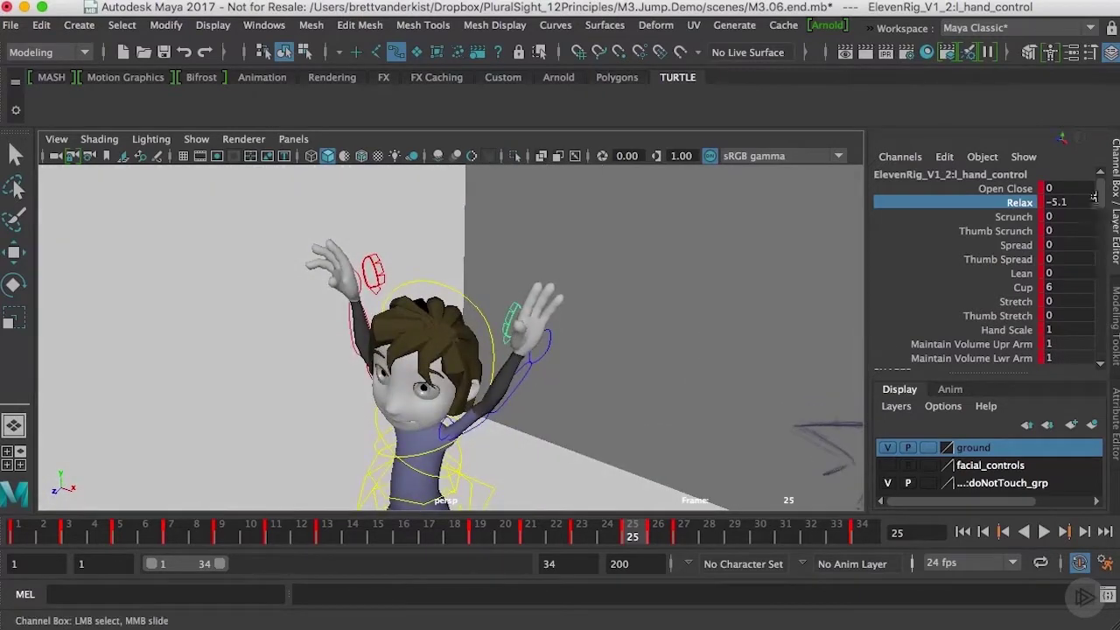
Bend the left hand's fingers back at frame 25 with Curl 1 at -4.5, Curl 2 at -2.9 and Curl 3 at -8.5.
scroll(645, 326, "up", 5)
left_click_drag(645, 325, 732, 320, "alt")
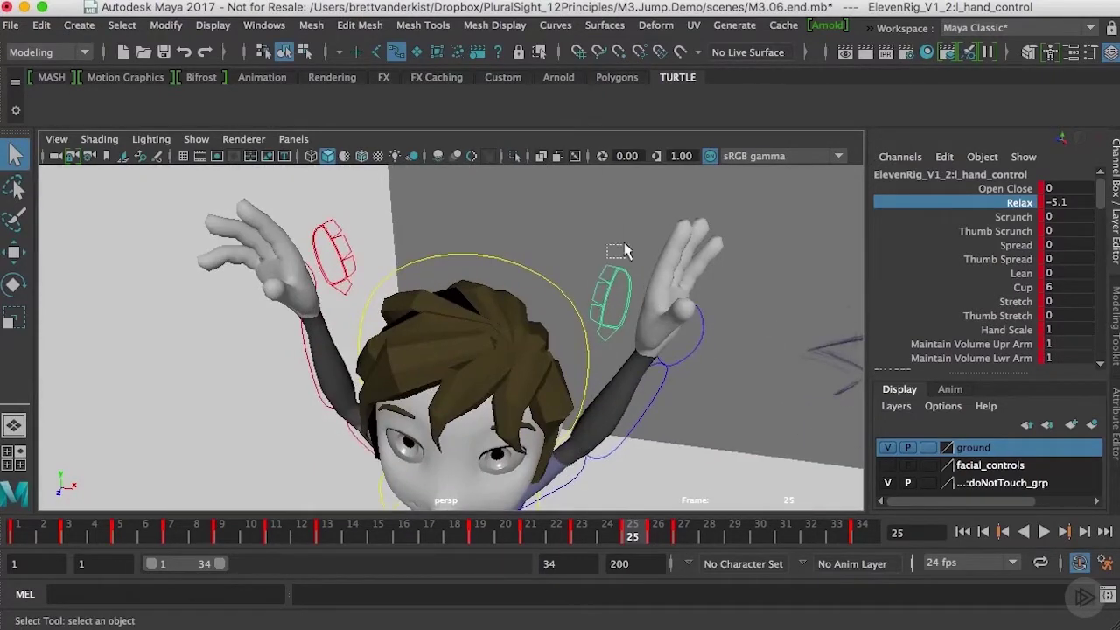
left_click_drag(619, 251, 623, 289)
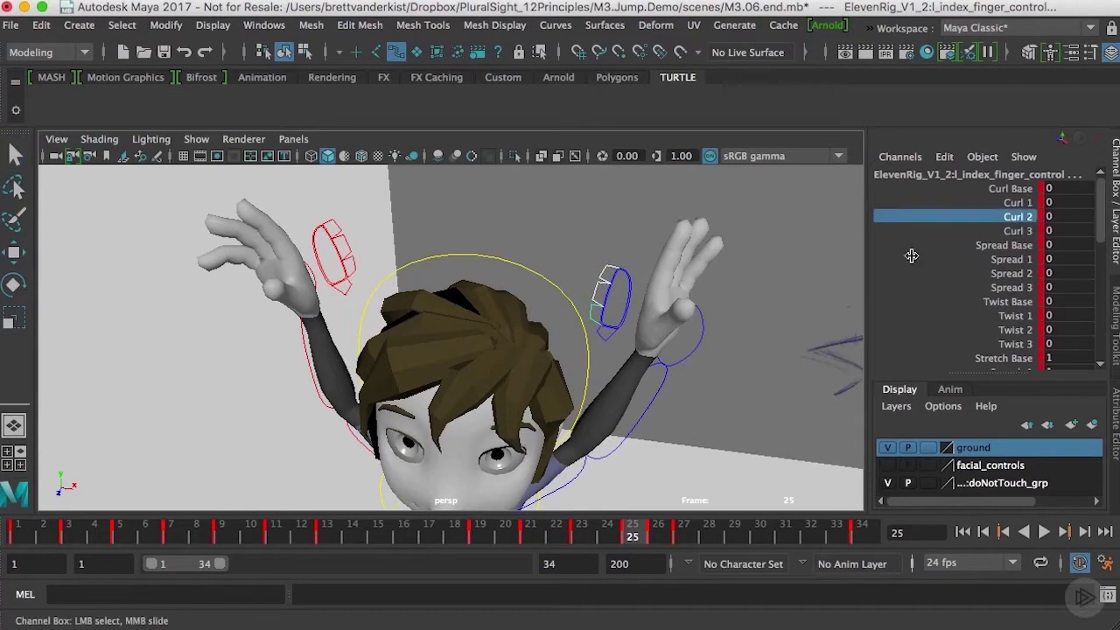
middle_click_drag(694, 296, 685, 296)
left_click_drag(685, 295, 819, 290, "alt")
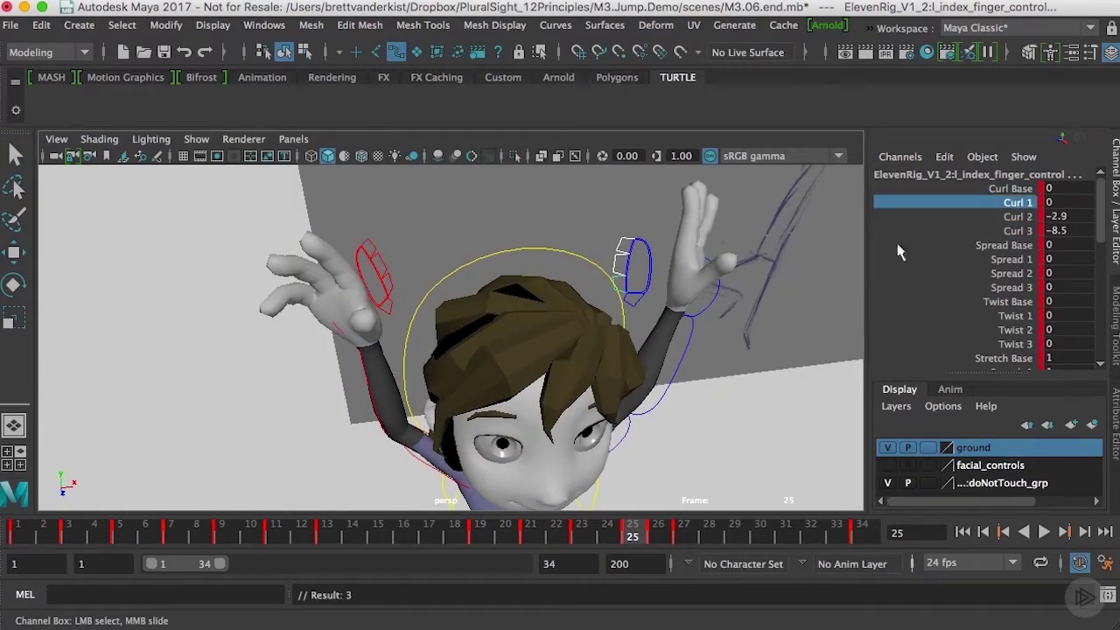
left_click_drag(778, 262, 588, 285, "alt")
middle_click_drag(587, 285, 571, 288)
left_click_drag(572, 288, 645, 327, "alt")
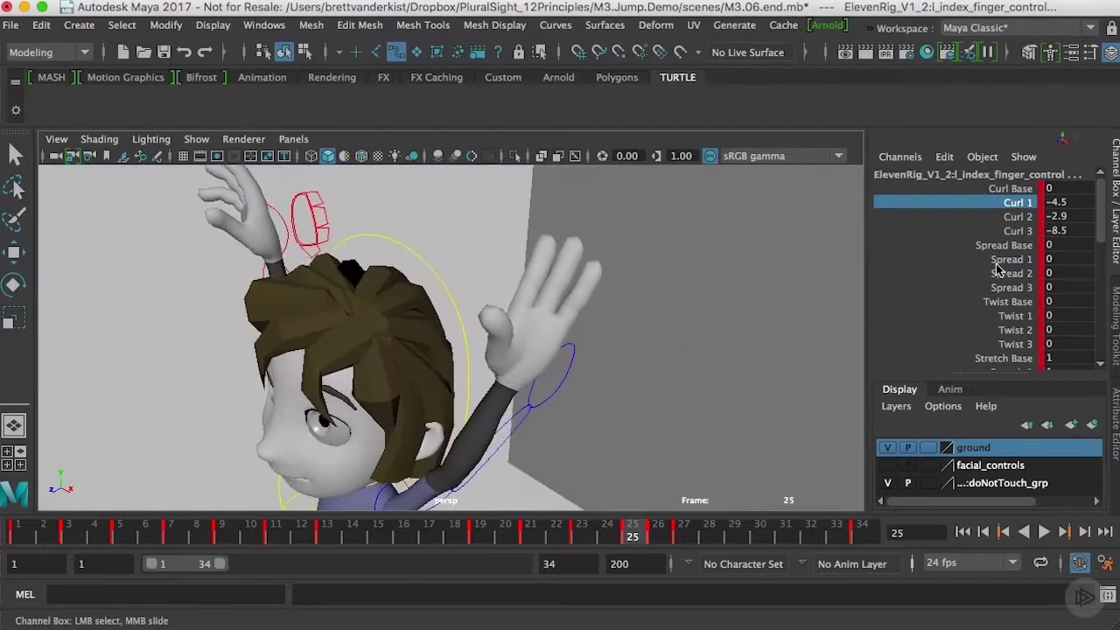
Spread the left pinkie outward at frame 25 with a Spread 1 of about -10.4.
left_click_drag(813, 289, 695, 344, "alt")
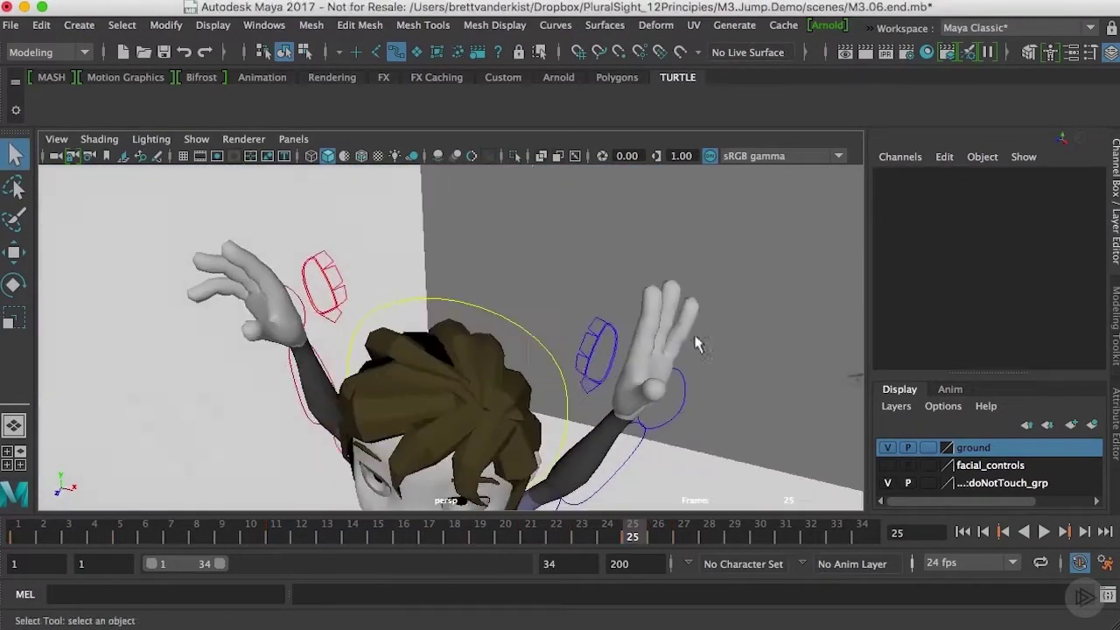
left_click_drag(813, 298, 750, 313, "alt")
left_click(562, 313)
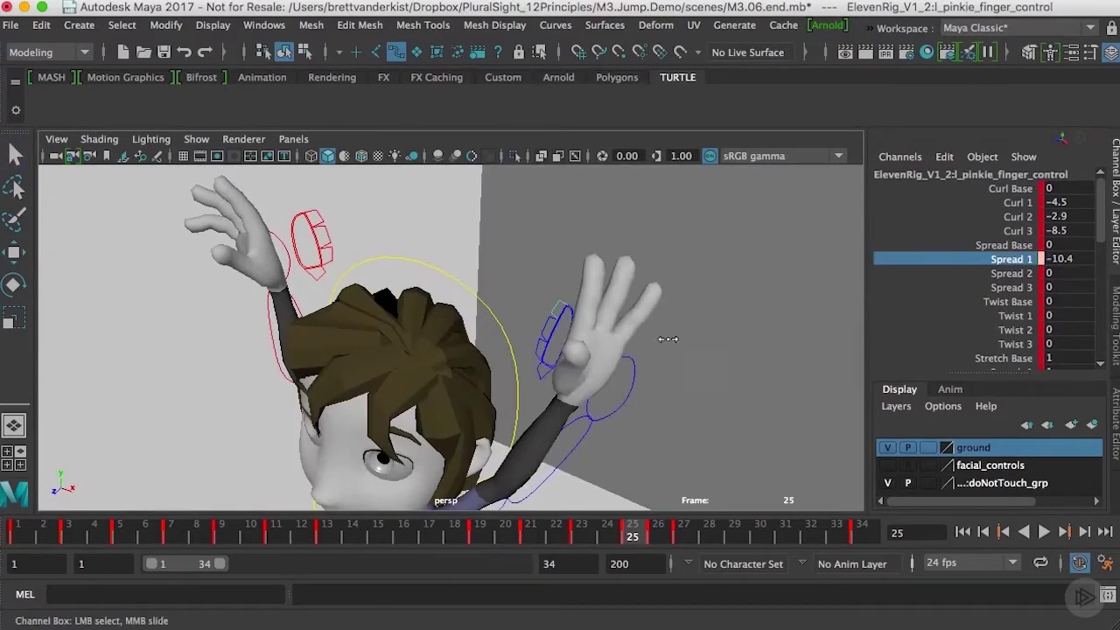
left_click_drag(668, 339, 692, 315, "alt")
Pose the left thumb with Curl Base 3.3, Curl 1 -3.3 and Spread Base -5.9, and reset Curl 2 to 0.
left_click(557, 349)
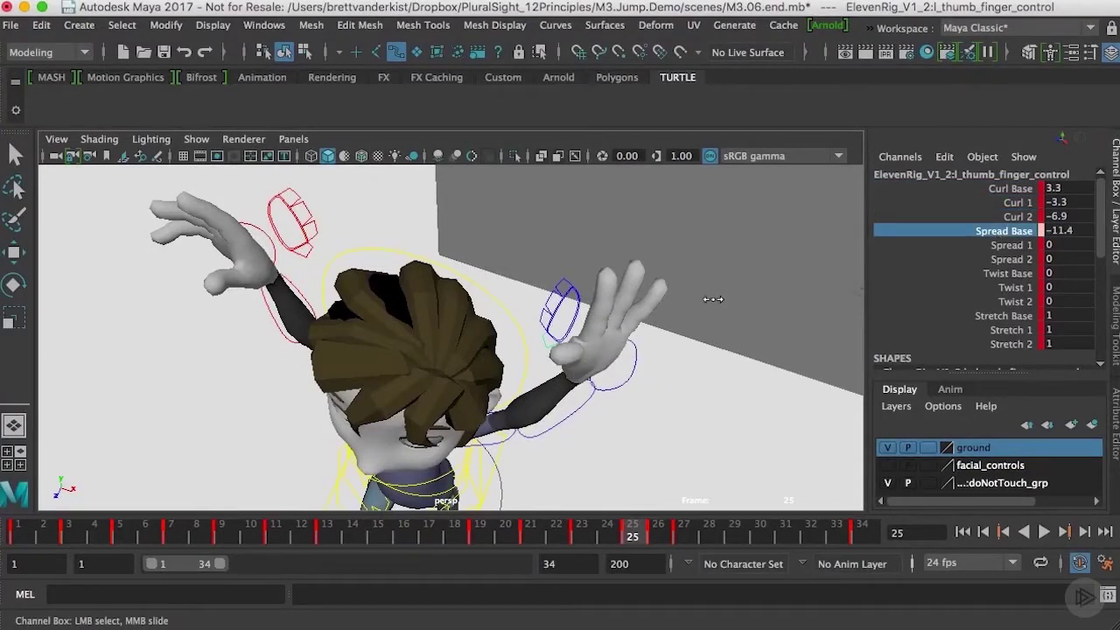
middle_click_drag(714, 299, 725, 300)
left_click_drag(724, 299, 1053, 209, "alt")
left_click(524, 278)
key("e")
key("q")
left_click(570, 299)
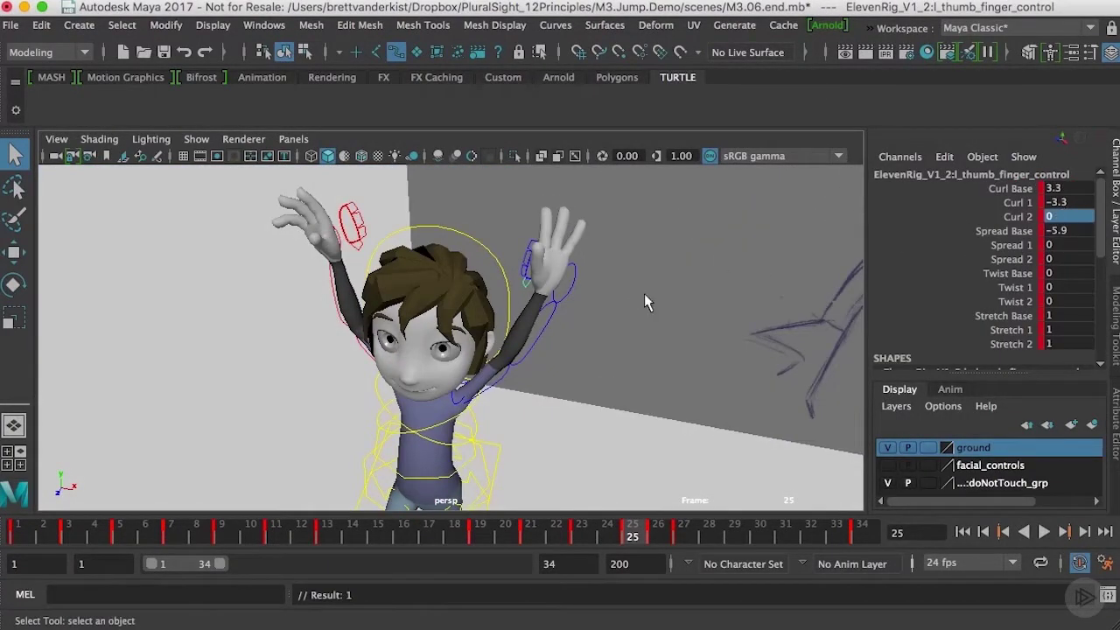
Set the left thumb's Curl 2 to about -4.2 while checking the hand from several angles.
mouse_move(648, 301)
left_mouse_down("alt")
mouse_move(583, 267)
mouse_move(769, 289)
mouse_move(906, 242)
left_mouse_up("alt")
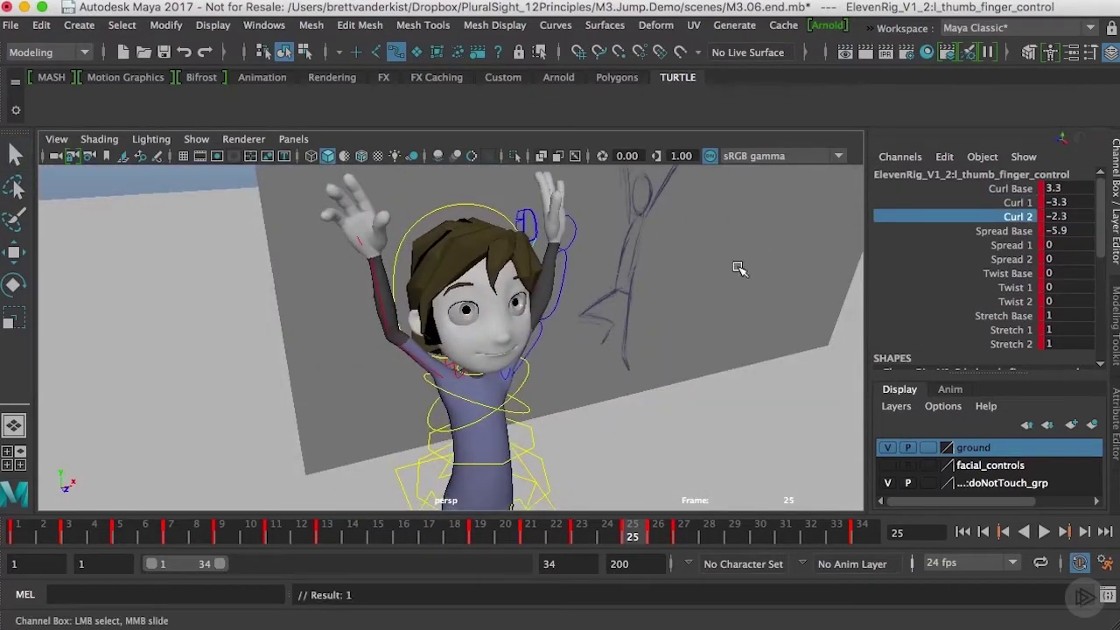
left_click_drag(739, 269, 613, 254, "alt")
middle_click_drag(613, 255, 620, 256)
left_click_drag(620, 257, 949, 316, "alt")
Twist the left thumb at frame 25 by setting its Twist Base to about -2.2.
left_click(1006, 275)
left_click_drag(665, 317, 784, 325, "alt")
middle_click_drag(784, 326, 815, 319)
left_click_drag(815, 319, 638, 323, "alt")
middle_click_drag(638, 323, 631, 371, "alt")
right_click_drag(632, 372, 805, 380, "alt")
left_click_drag(805, 379, 721, 424, "alt")
middle_click_drag(721, 424, 725, 423)
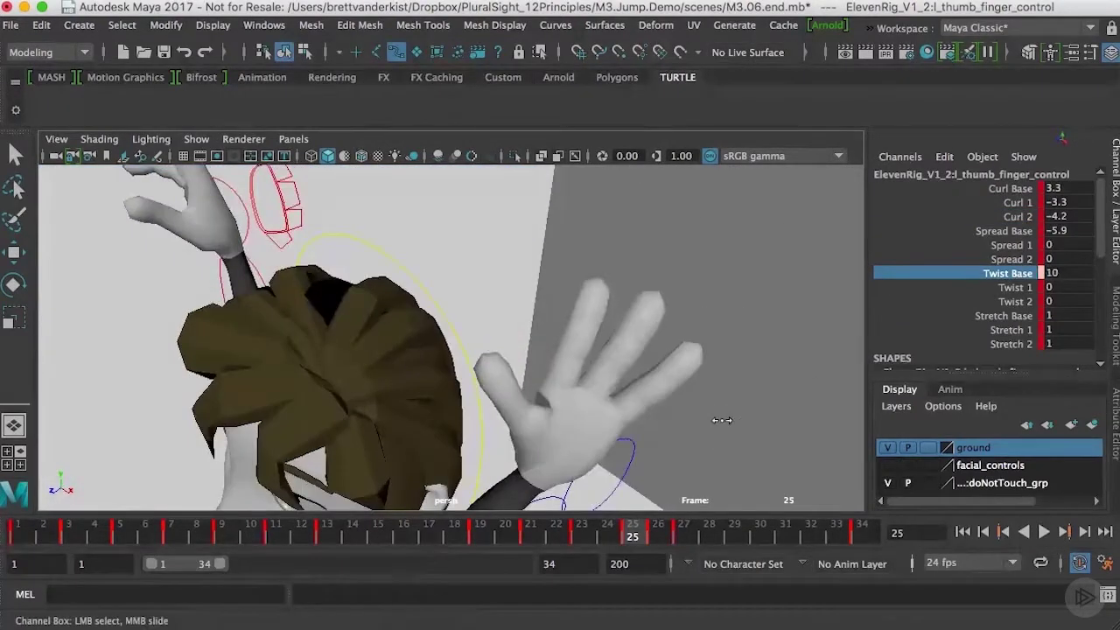
middle_click_drag(661, 455, 665, 455)
Set the left thumb's Spread 1 to about -12.8, keeping Spread 2 at 0.
left_click_drag(665, 455, 745, 449, "alt")
middle_click_drag(744, 449, 752, 337, "alt")
left_click_drag(752, 337, 777, 357, "alt")
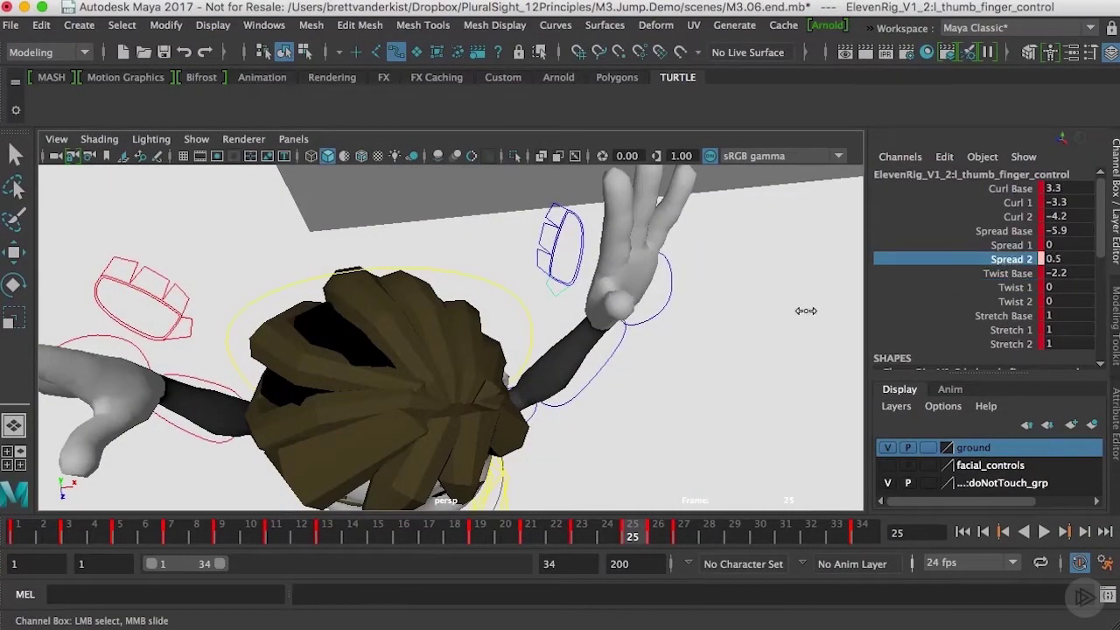
middle_click_drag(755, 308, 735, 308)
left_click_drag(735, 308, 576, 323, "alt")
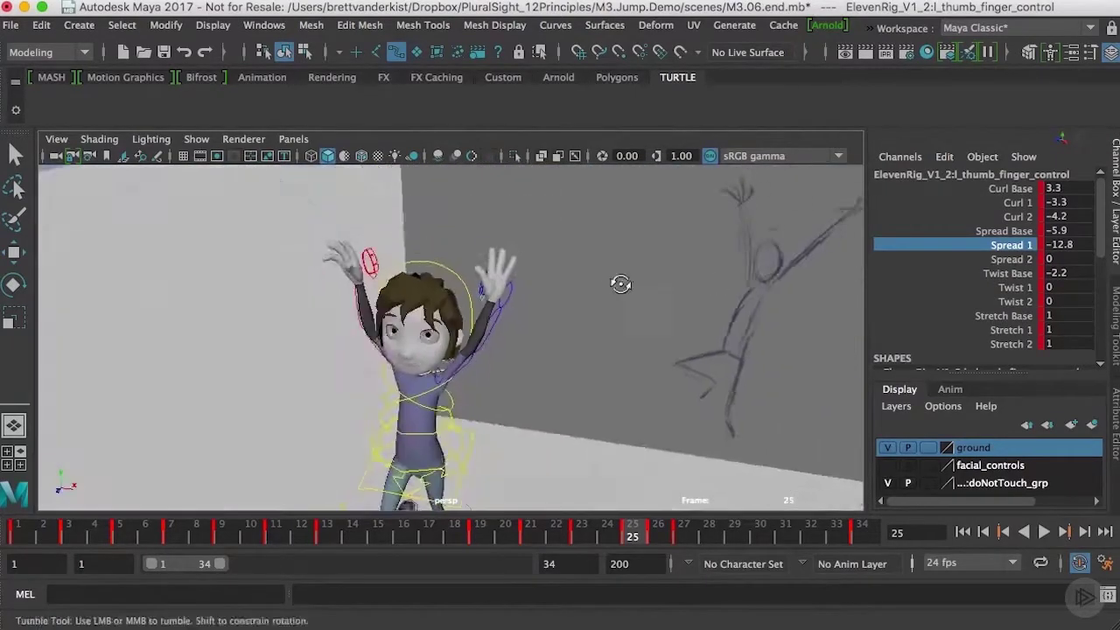
Rotate the left wrist back at frame 25 to about X -5.7, Y -9.0 and Z -28.9.
left_click(510, 294)
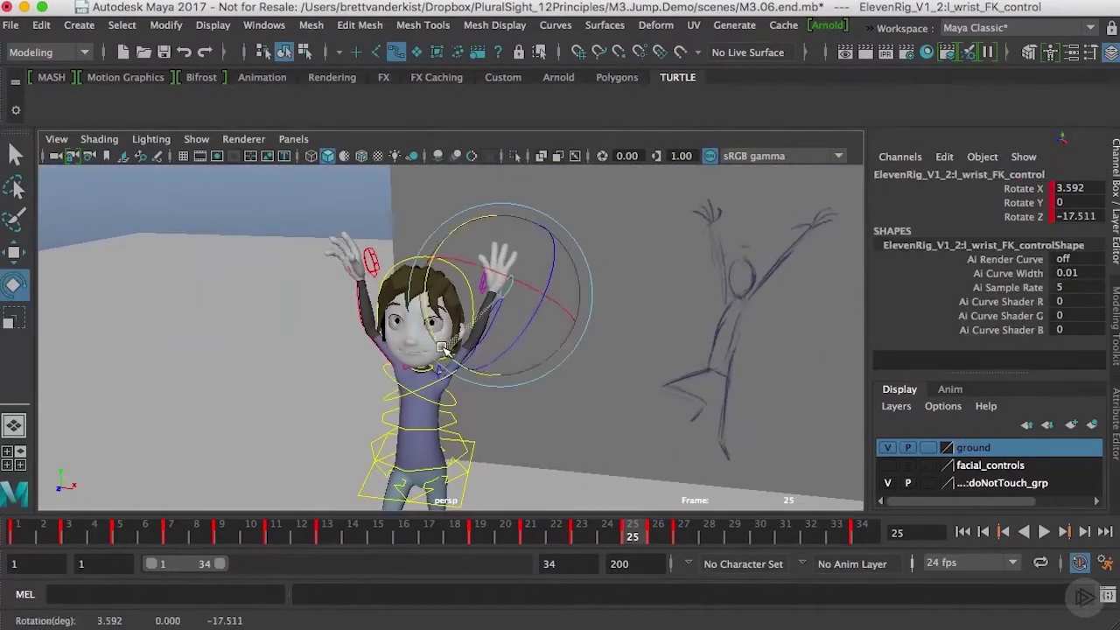
left_click_drag(442, 347, 452, 360)
left_click_drag(553, 350, 455, 295, "alt")
left_click_drag(429, 201, 445, 195)
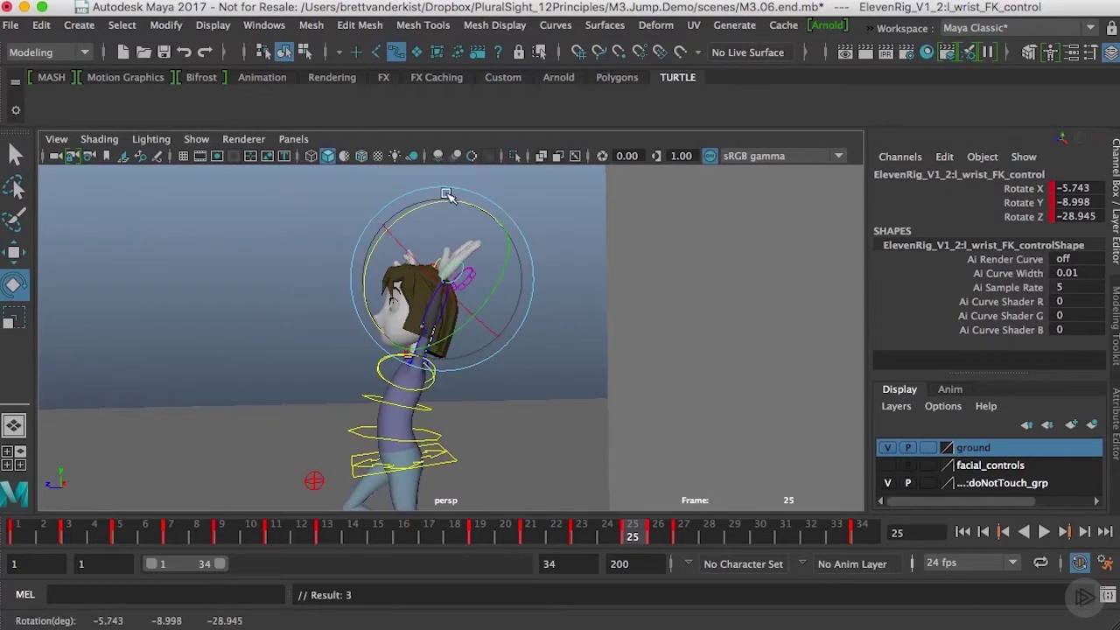
Step between the keys at frames 23 and 25 to compare the arm and hand poses from the side.
key("comma")
key("period")
key("comma")
key("comma")
key("period")
right_click(561, 336)
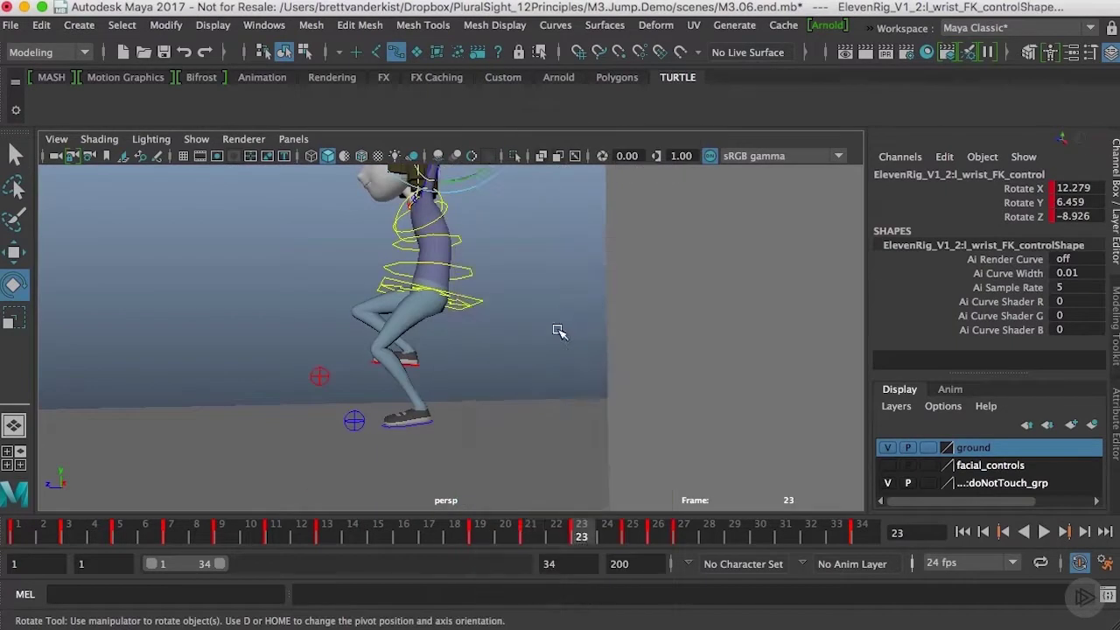
left_click_drag(559, 331, 460, 400, "alt")
key("period")
Check the left shoulder, then refine the left wrist at frame 25 to about X -7.65, Y -7.45 and Z -15.7.
key("q")
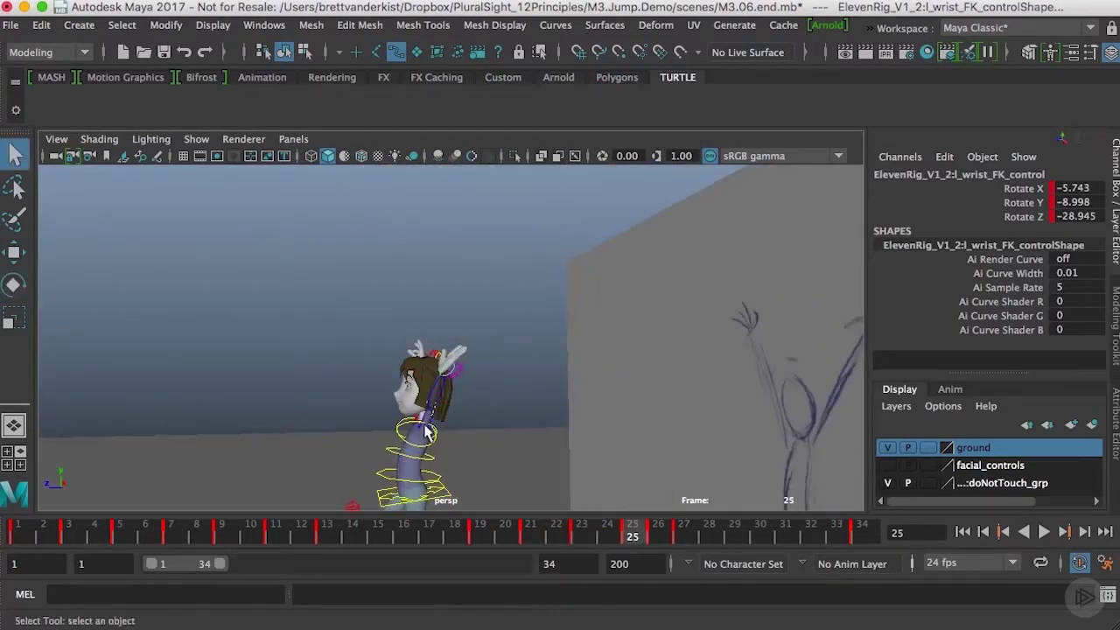
left_click(425, 429)
key("e")
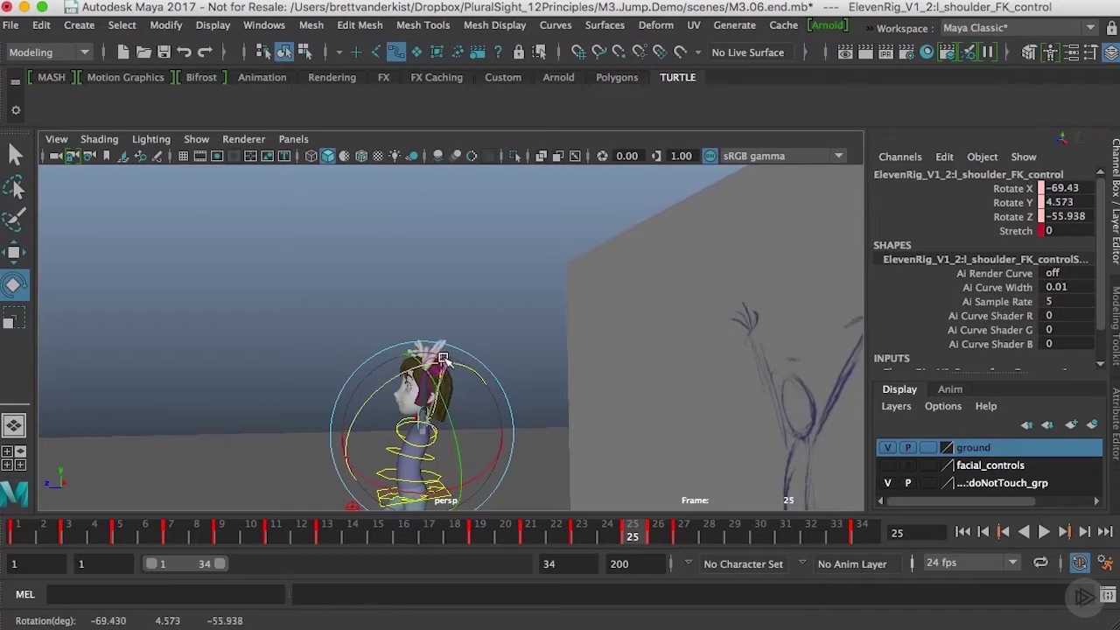
left_click(437, 380)
key("e")
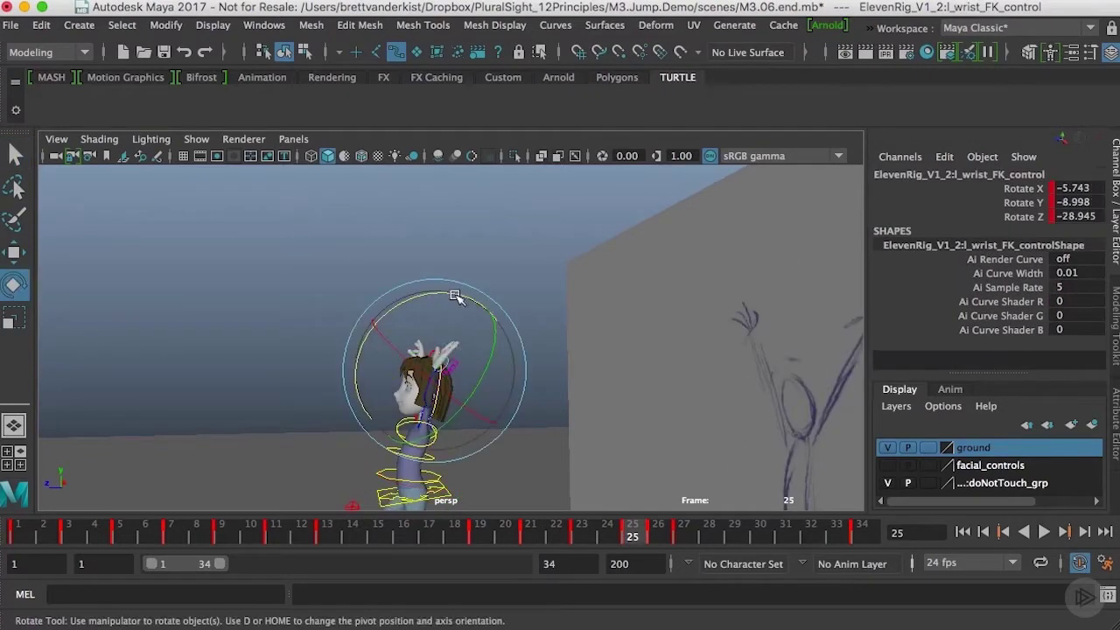
left_click_drag(495, 339, 717, 371, "alt")
right_click_drag(530, 372, 596, 378, "alt")
middle_click_drag(597, 378, 598, 320, "alt")
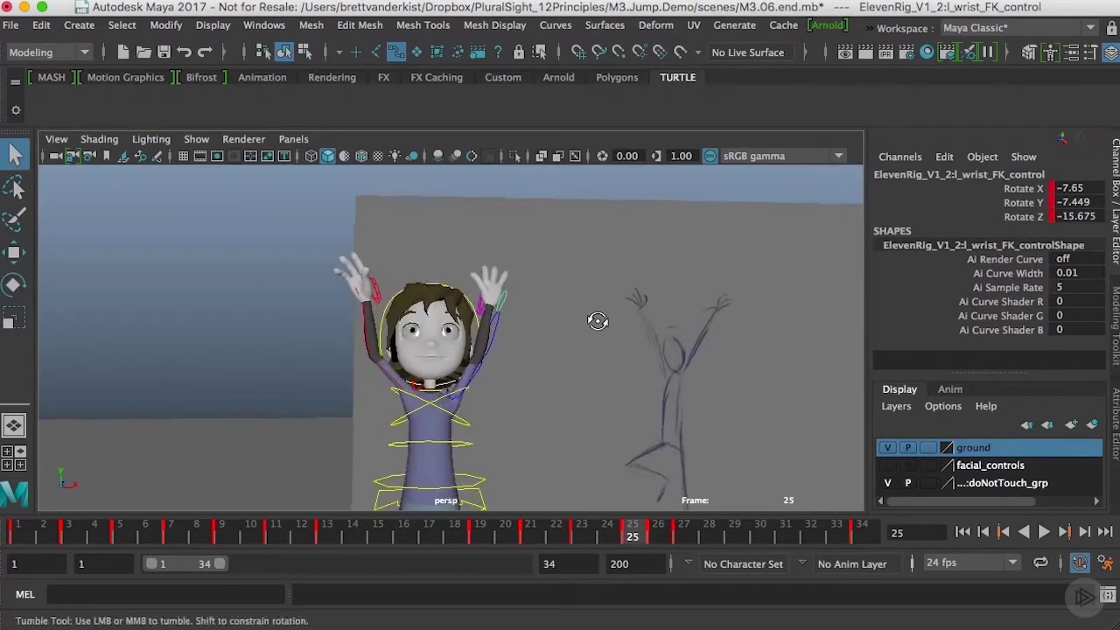
Try adjusting the left clavicle's rotation at frame 25.
right_click_drag(598, 320, 576, 394, "alt")
left_click_drag(576, 393, 574, 402, "alt")
middle_click_drag(574, 401, 600, 308, "alt")
left_click(483, 362)
key("e")
left_click_drag(472, 347, 451, 302)
key("super+z")
key("q")
left_click(480, 368)
key("e")
key("q")
Select the left hand control with all its finger controls and copy their keys at frame 25.
right_click_drag(578, 333, 557, 361, "alt")
middle_click_drag(556, 361, 548, 344, "alt")
left_click_drag(547, 344, 672, 392, "alt")
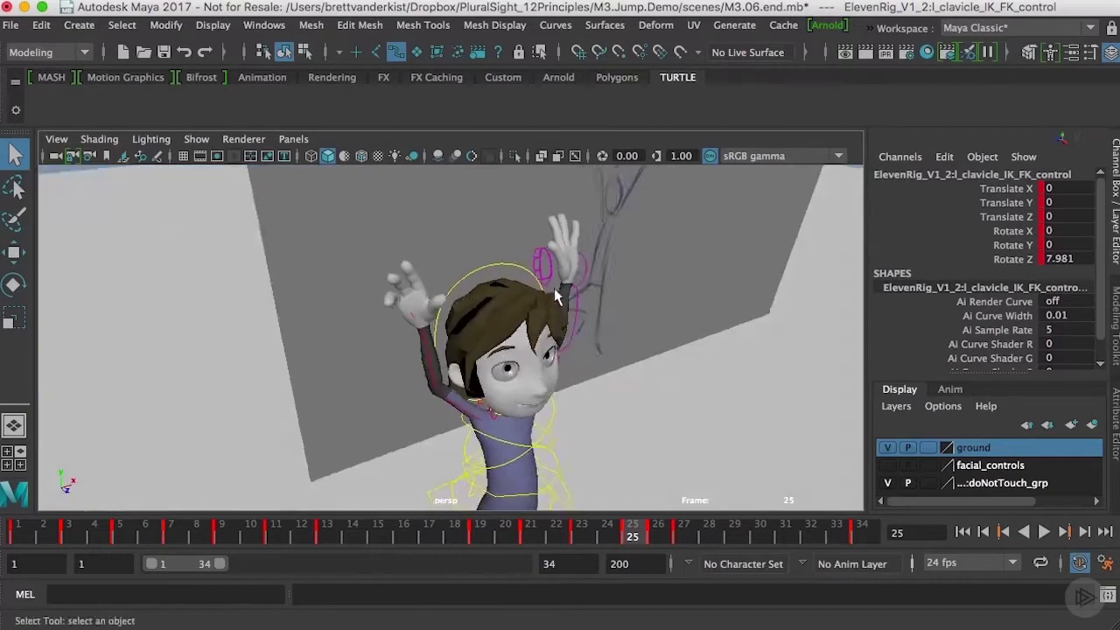
right_click_drag(554, 295, 773, 305, "alt")
left_click_drag(773, 303, 677, 331, "alt")
left_click(708, 302)
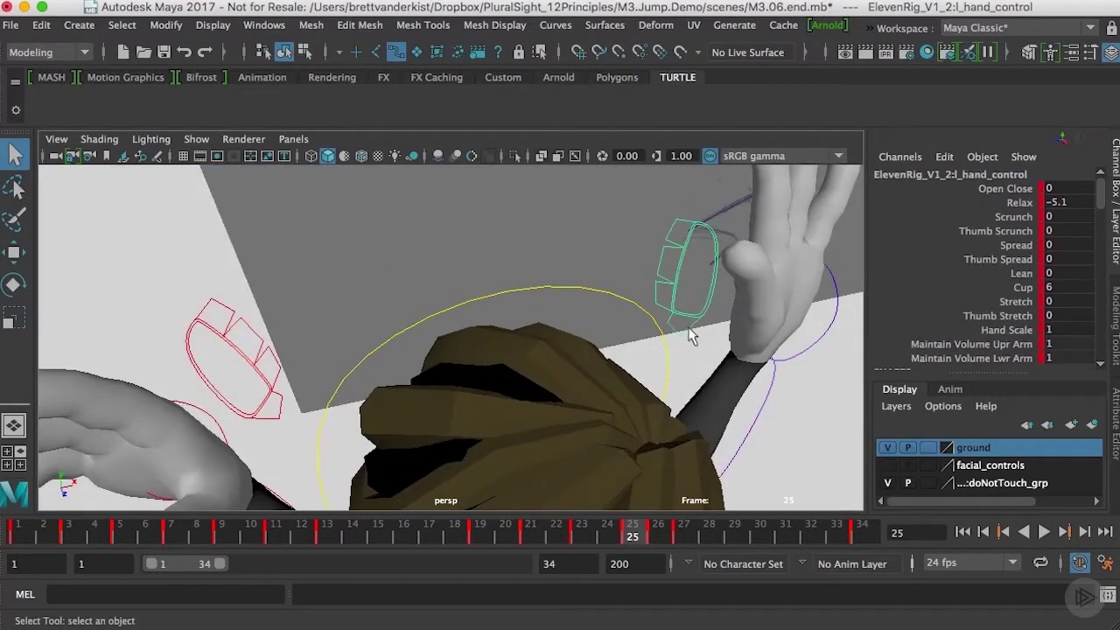
left_click(683, 331, "shift")
left_click(657, 291, "shift")
left_click(661, 262, "shift")
left_click(670, 233, "shift")
right_click(628, 529)
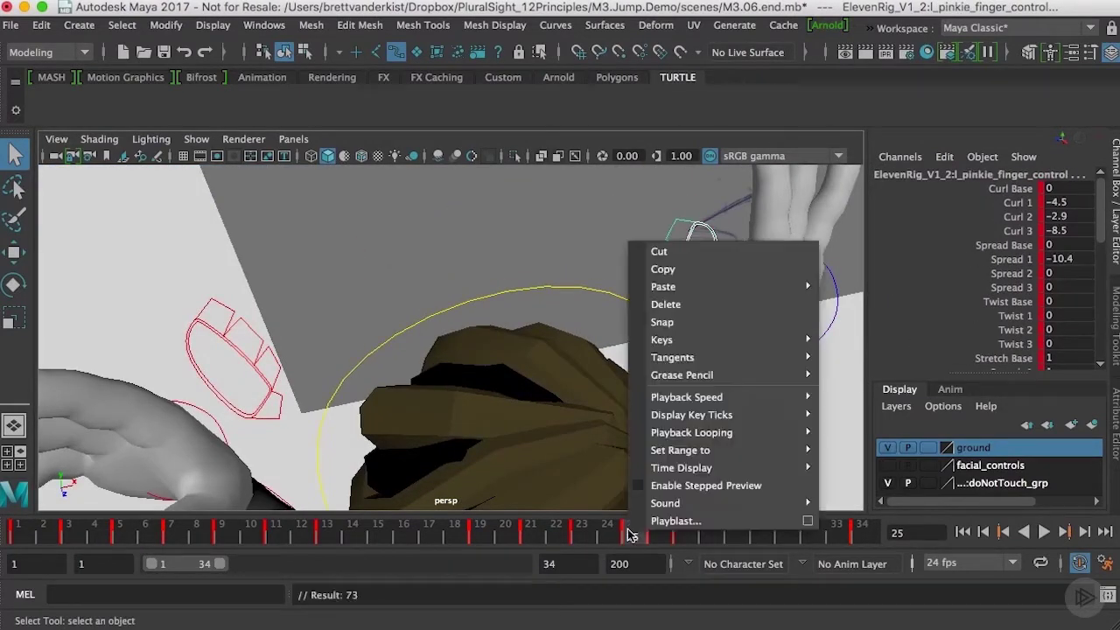
left_click(690, 268)
Paste the copied pose onto the right hand control and all its finger controls at frame 25.
middle_click_drag(486, 375, 507, 357, "alt")
left_click_drag(457, 371, 387, 383, "alt")
left_click(352, 363)
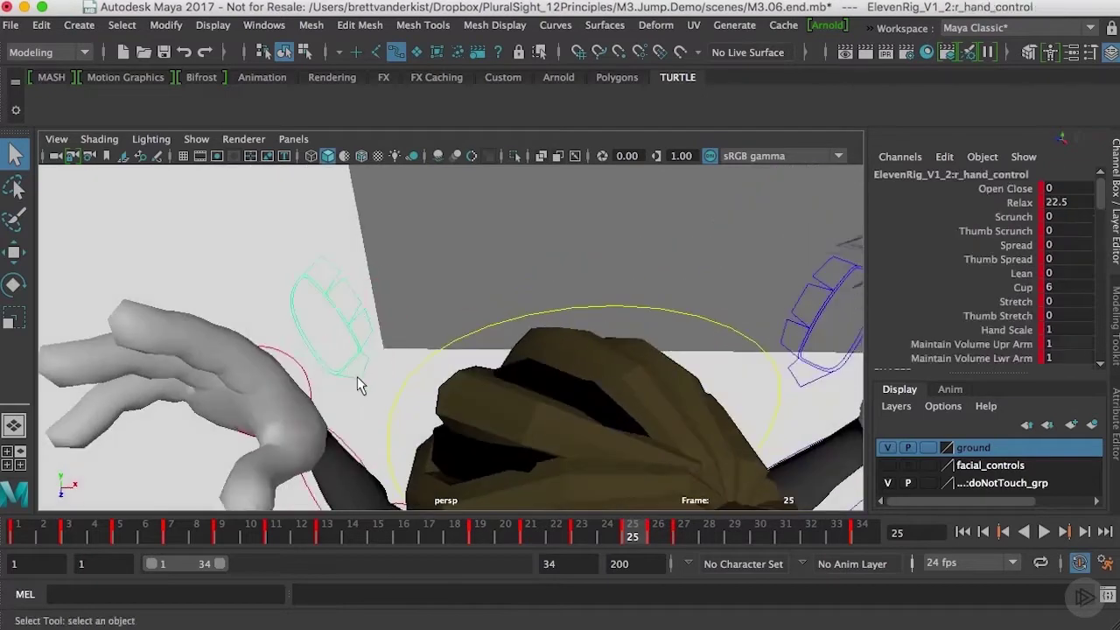
left_click(359, 376, "shift")
left_click(370, 331, "shift")
left_click(357, 296, "shift")
left_click(338, 270, "shift")
right_click(633, 529)
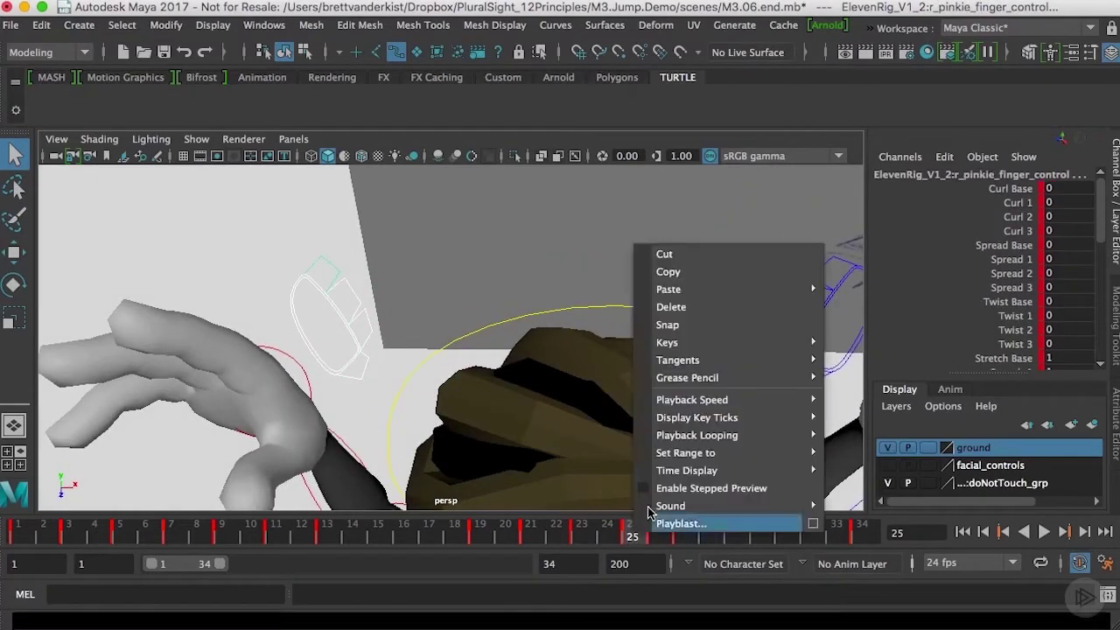
left_click(858, 298)
Adjust the right wrist at frame 25 and rotate the right shoulder to about X -79.9, Y -7.3 and Z -49.4.
left_click_drag(555, 333, 363, 314, "alt")
left_click(400, 272)
key("e")
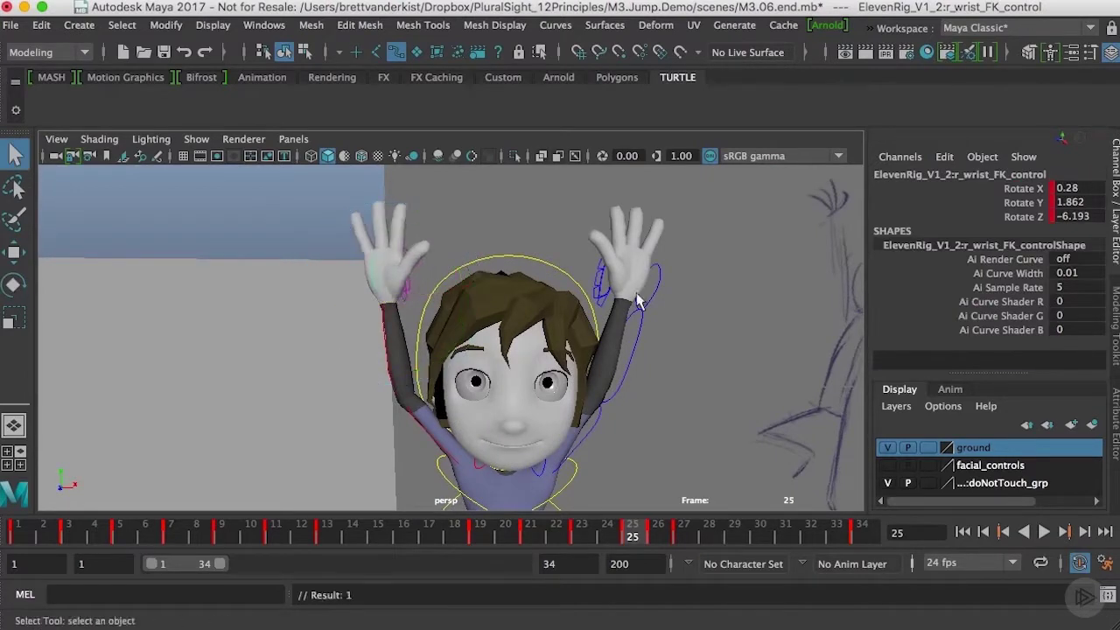
left_click_drag(637, 302, 611, 312, "alt")
left_click(441, 390)
key("e")
left_click_drag(488, 333, 507, 349)
key("q")
right_click_drag(632, 352, 600, 352, "alt")
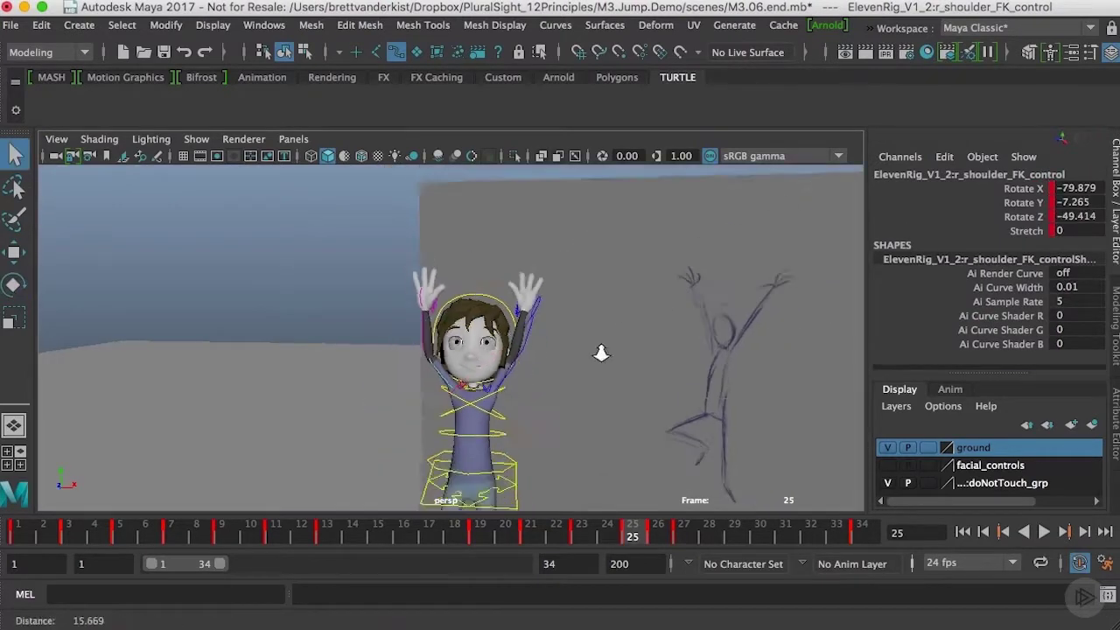
Inspect the left clavicle and chest controls' channel values at frame 25.
left_click_drag(588, 355, 525, 365, "alt")
right_click_drag(527, 364, 658, 352, "alt")
left_click(492, 332)
key("e")
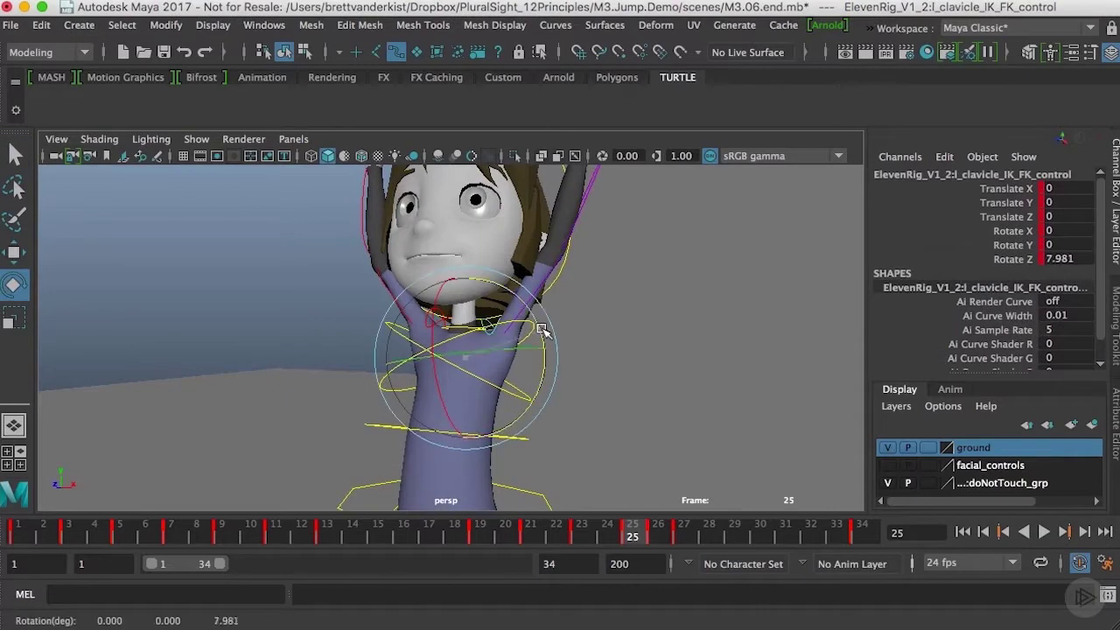
left_click(540, 331)
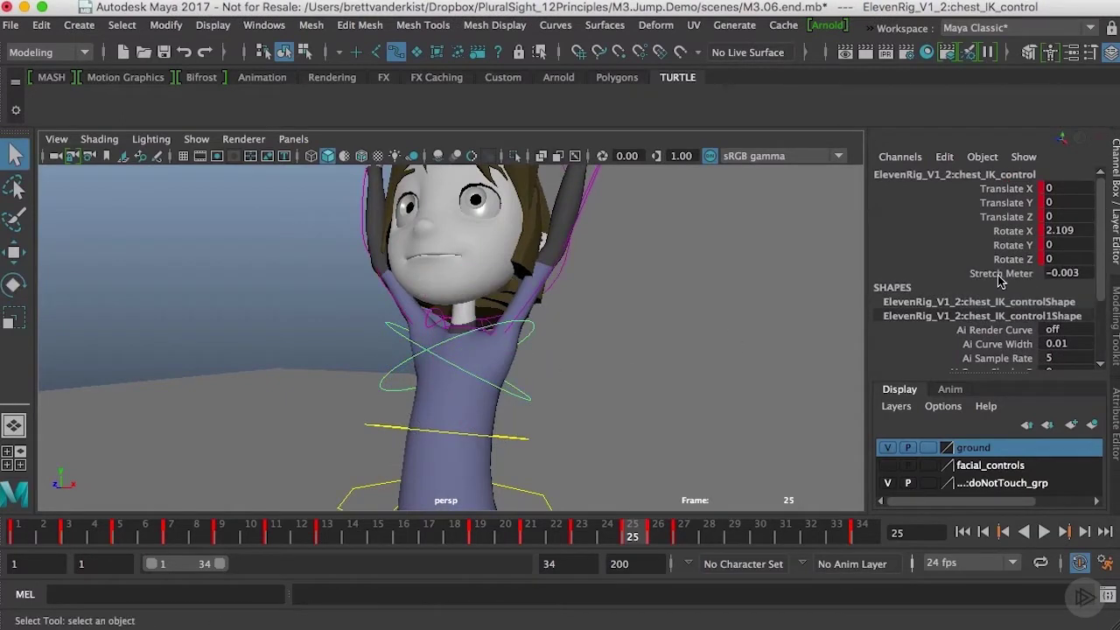
Rotate the second torso FK control at frame 25 to a Rotate X of about -0.875.
right_click_drag(733, 374, 630, 347, "alt")
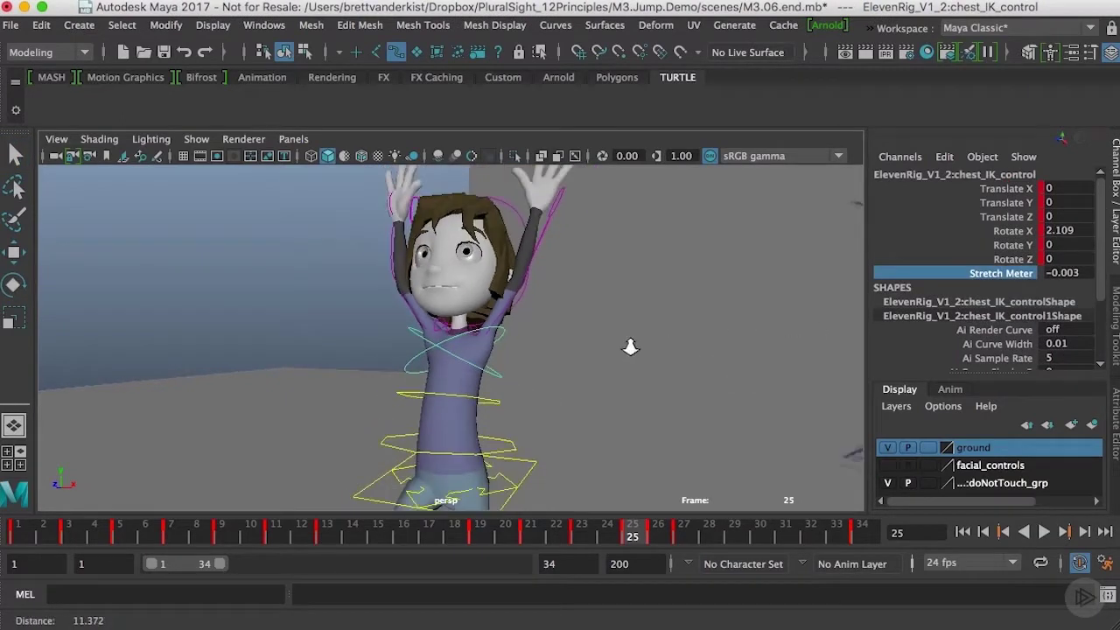
left_click_drag(630, 347, 520, 337, "alt")
right_click_drag(520, 338, 462, 352, "alt")
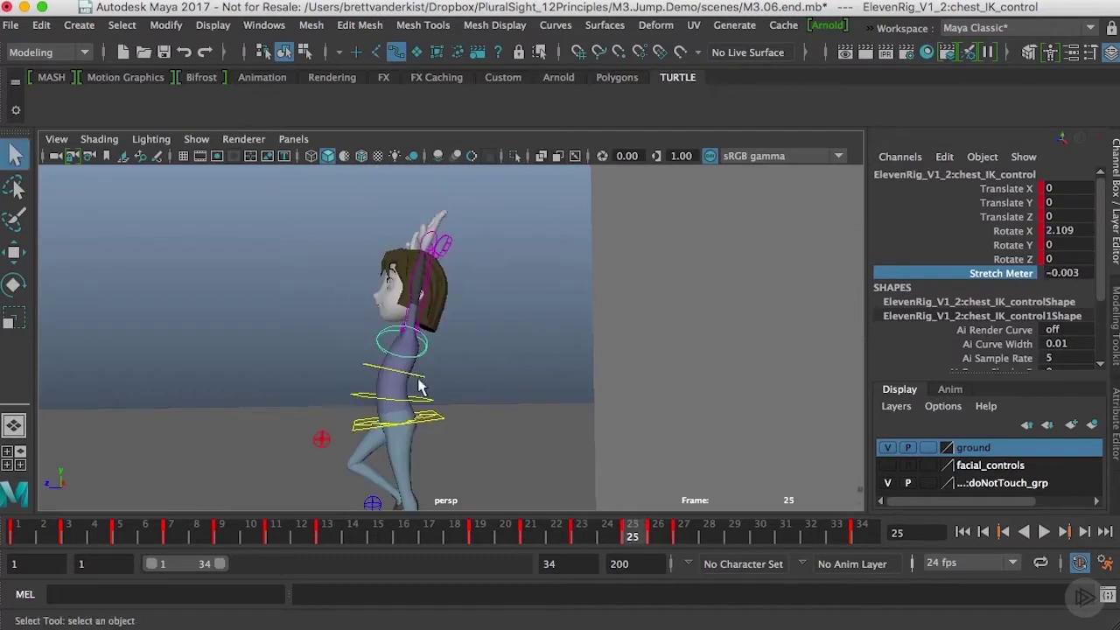
left_click(420, 387)
key("e")
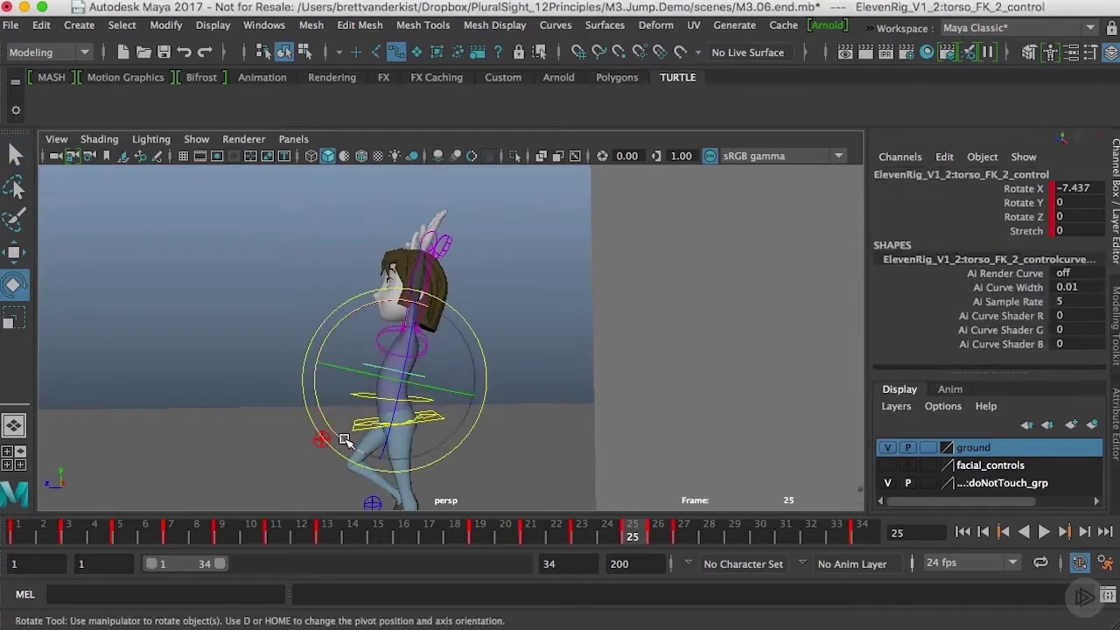
key("q")
left_click_drag(382, 440, 567, 409, "alt")
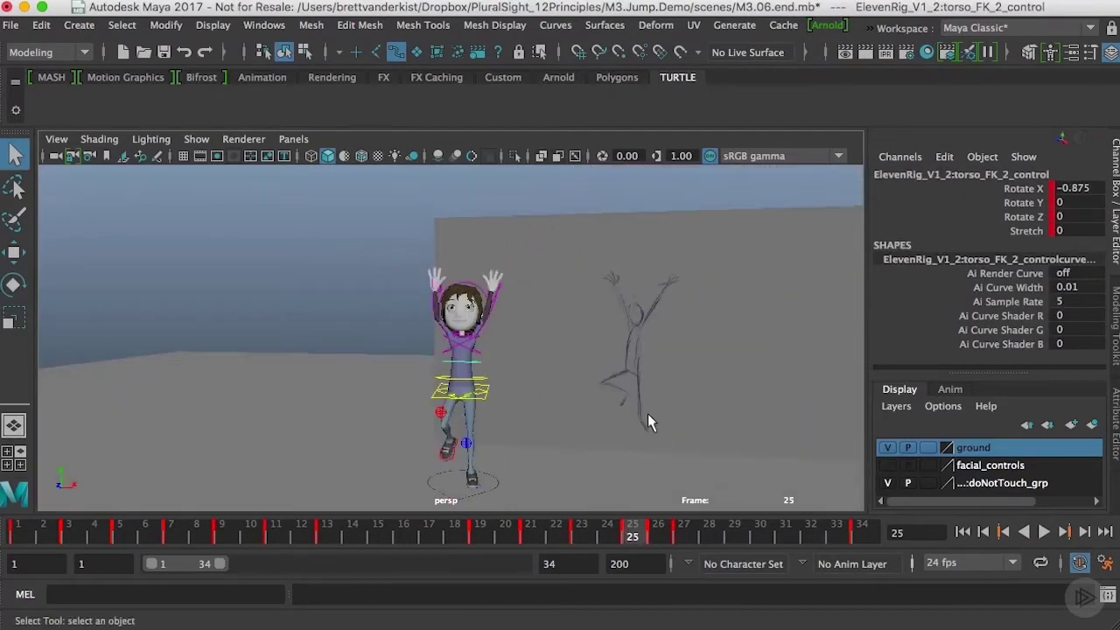
Adjust both elbows at frame 25, rotating the left one to about X -0.7, Y 7.2 and Z -7.3.
left_click(435, 308)
key("e")
left_click(493, 304)
key("e")
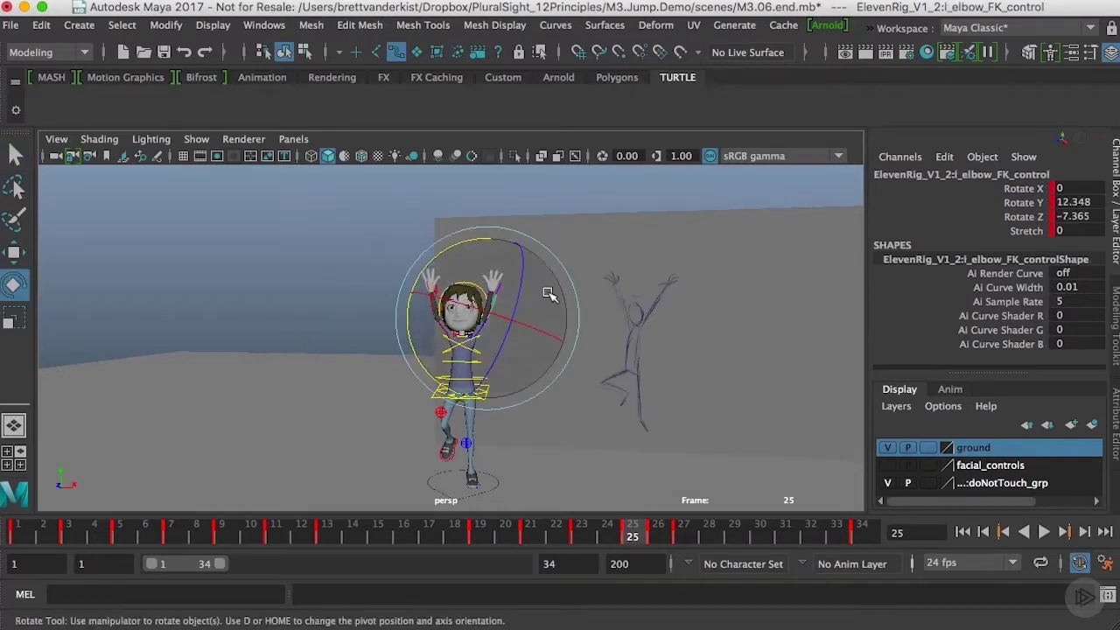
left_click_drag(489, 238, 495, 240)
Step through the keys around frame 25 and play back the jump from the side.
key("comma")
key("period")
key("period")
mouse_move(549, 295)
left_mouse_down("alt")
mouse_move(705, 420)
mouse_move(705, 399)
mouse_move(707, 430)
left_mouse_up("alt")
key("alt+period")
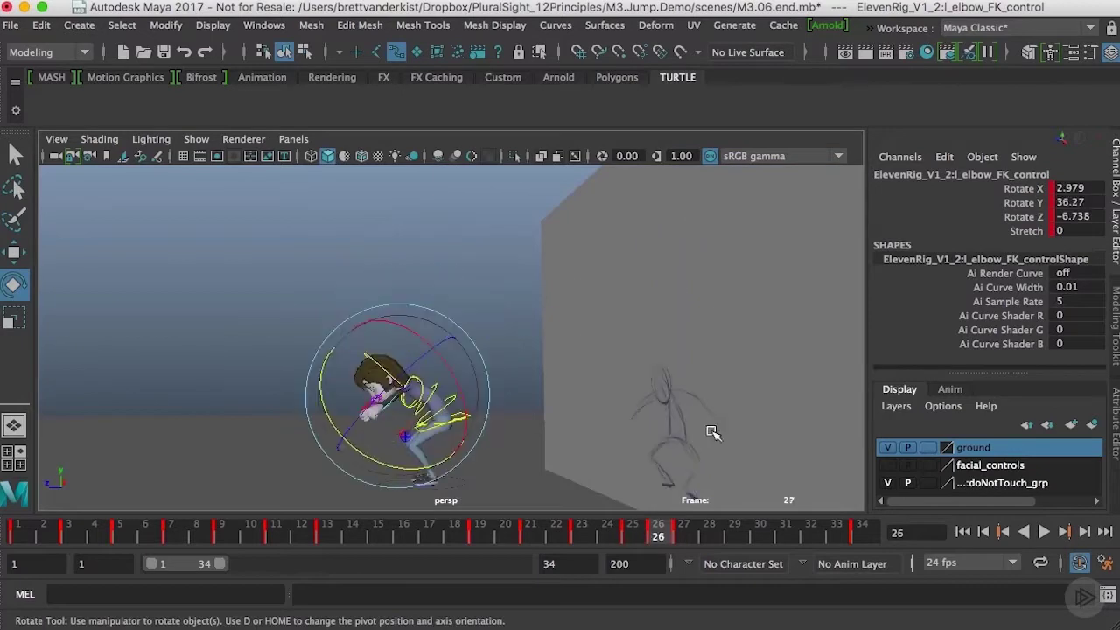
left_click(1043, 532)
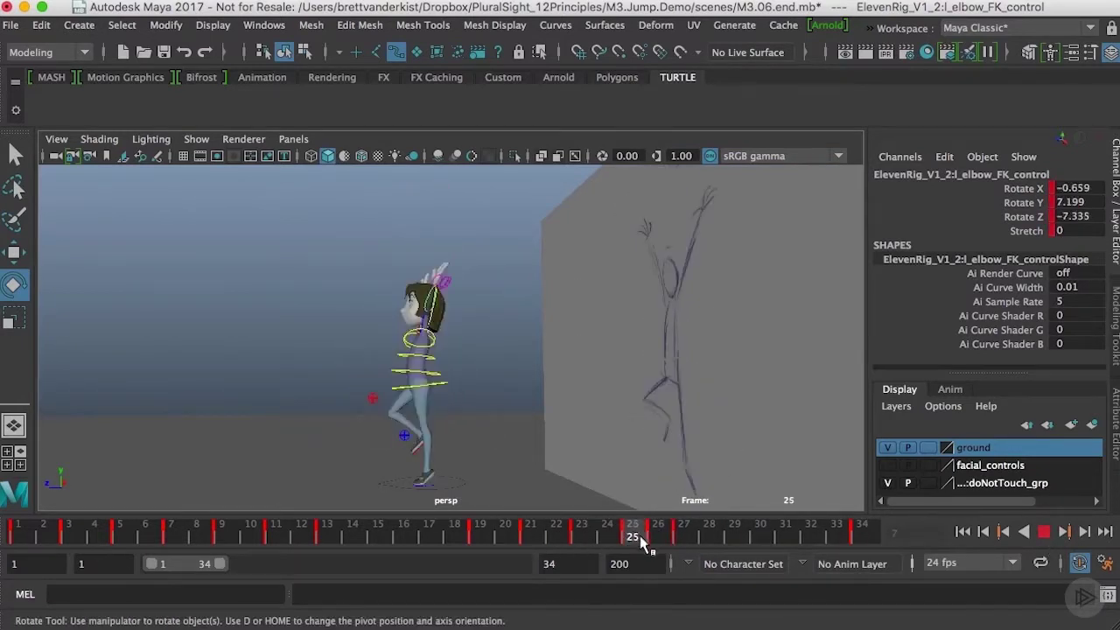
Scrub through the landing around frames 25 to 27 and examine the pose from the front and side.
left_click_drag(637, 385, 709, 379, "alt")
right_click_drag(710, 380, 684, 390, "alt")
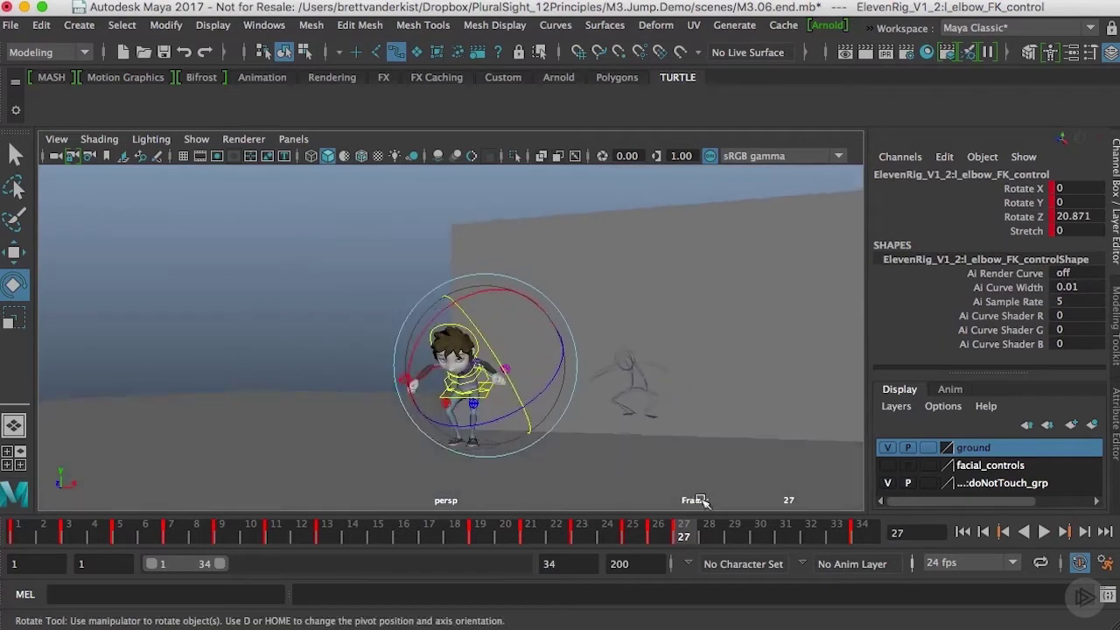
left_click(663, 535)
left_click_drag(665, 537, 709, 540)
right_click_drag(700, 404, 756, 390, "alt")
left_click_drag(751, 355, 590, 336, "alt")
right_click_drag(590, 347, 608, 383, "alt")
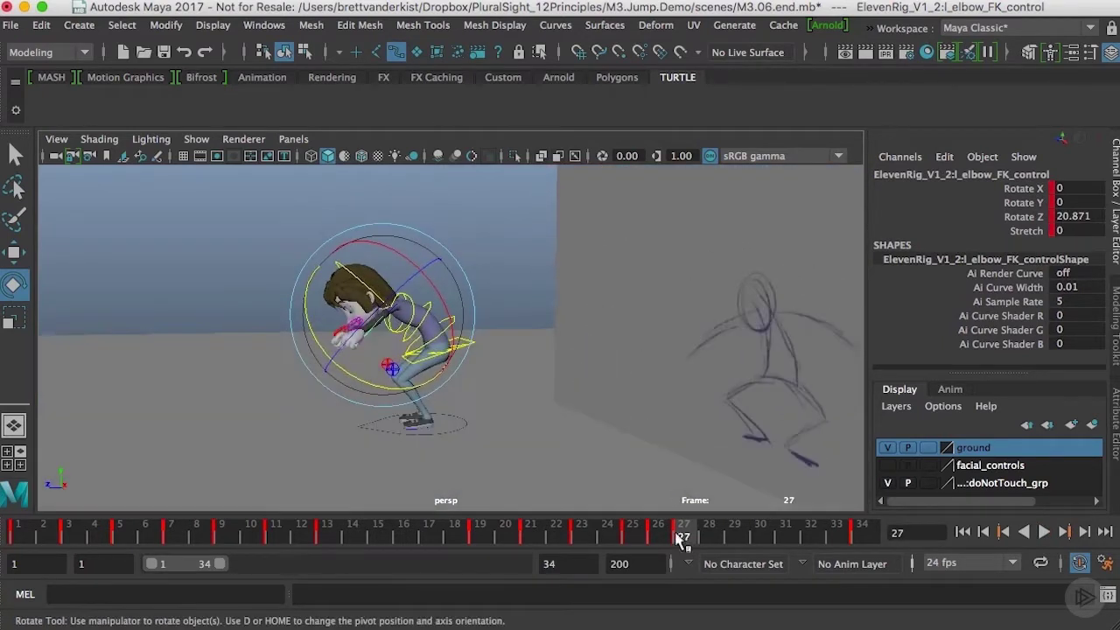